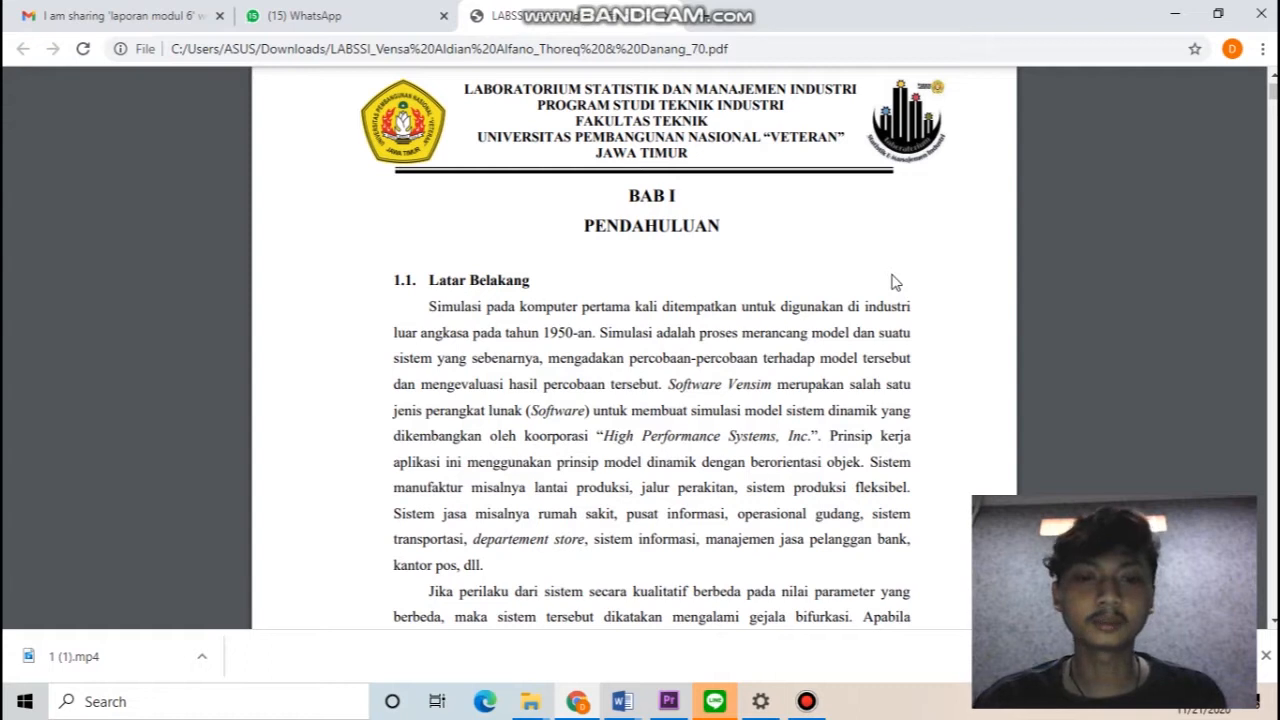
Read through chapter BAB I Pendahuluan of the report, from Latar Belakang to Sistematika Penulisan.
scroll(878, 235, down, 1)
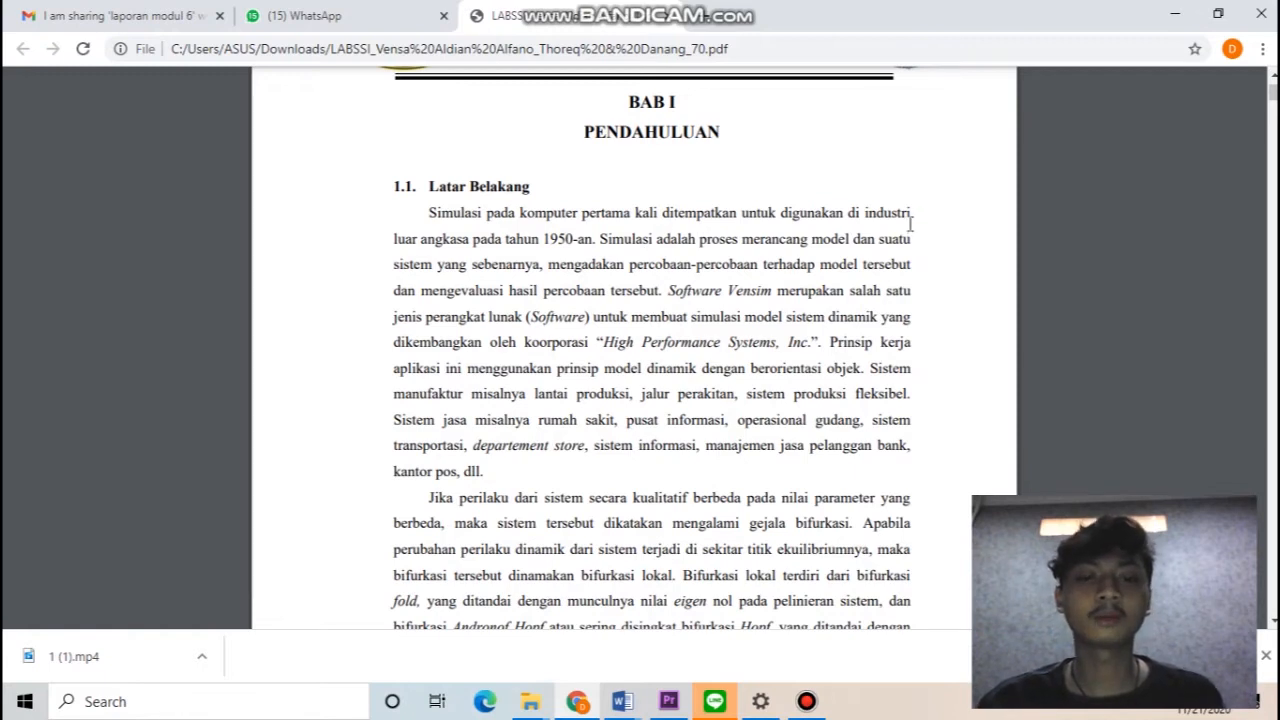
scroll(920, 228, down, 3)
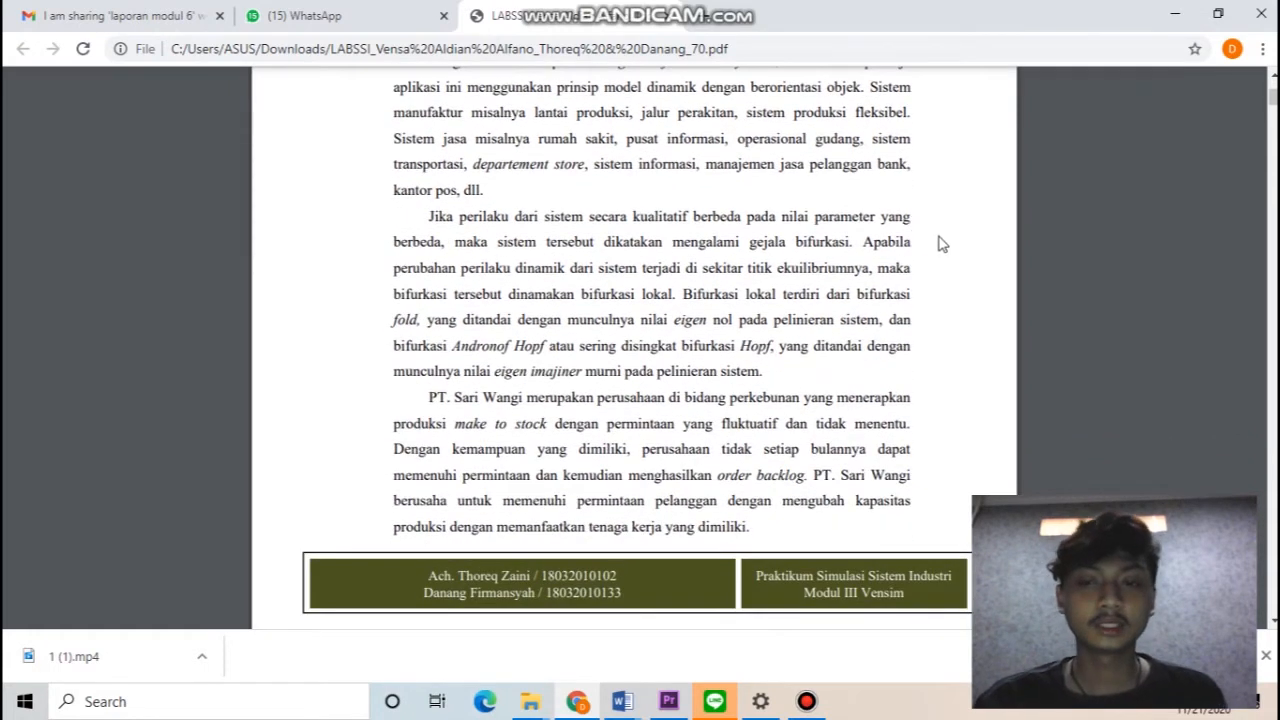
scroll(938, 230, down, 1)
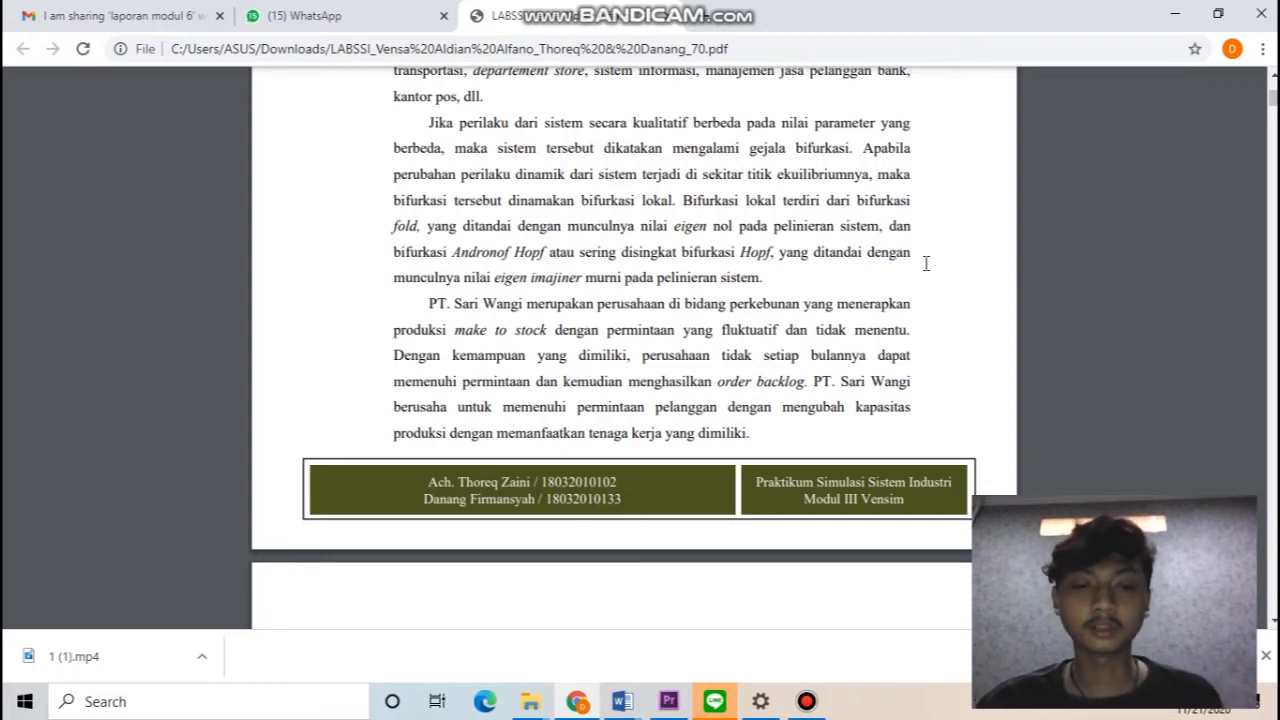
scroll(922, 255, down, 3)
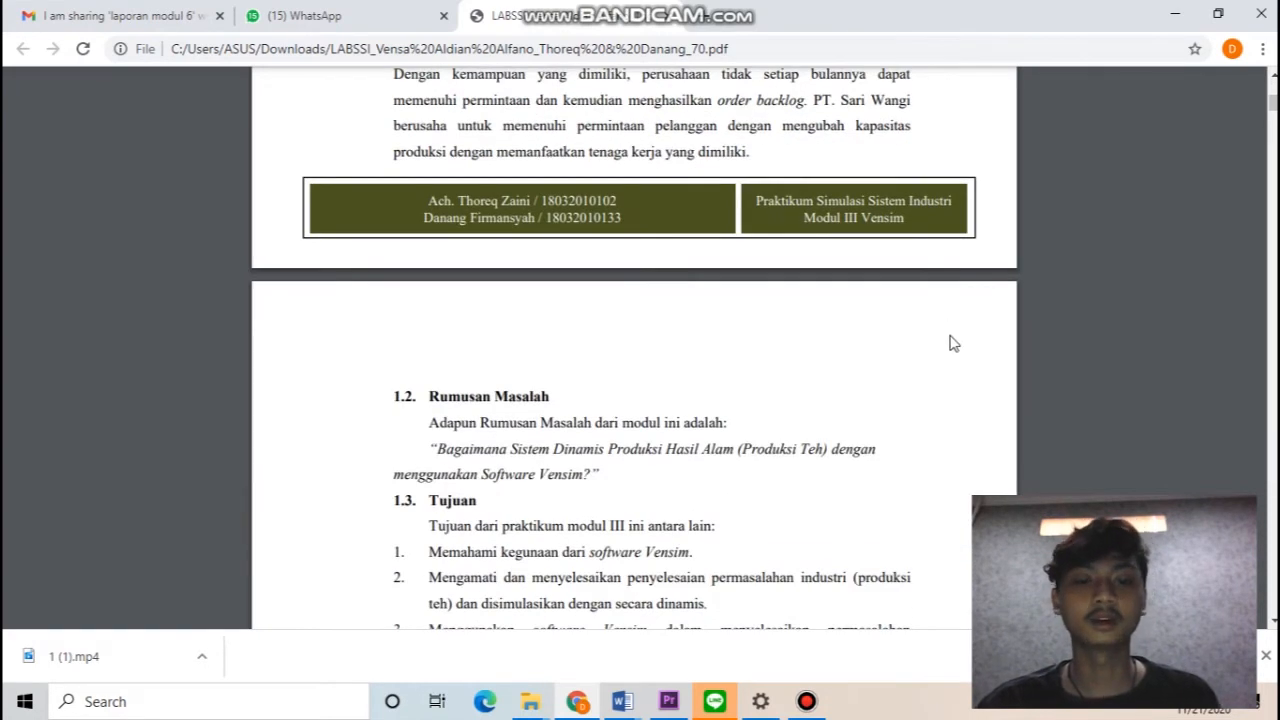
scroll(949, 340, down, 3)
scroll(920, 346, up, 1)
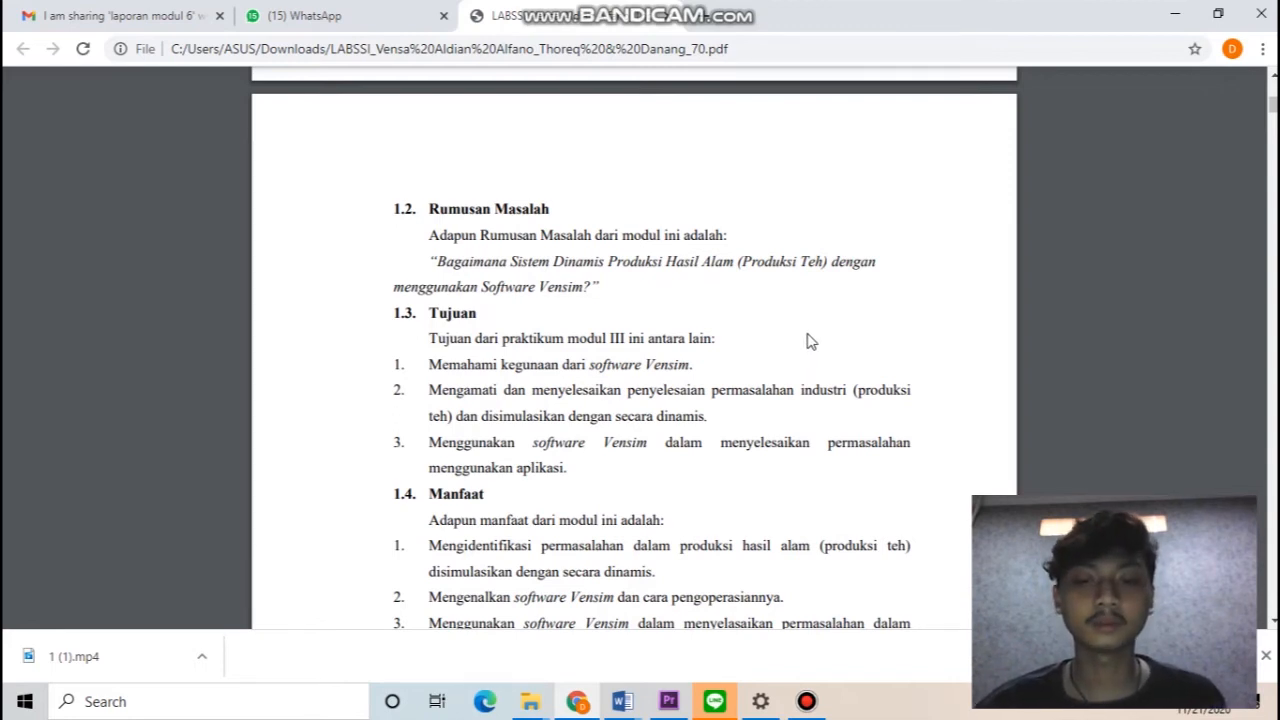
scroll(829, 298, down, 2)
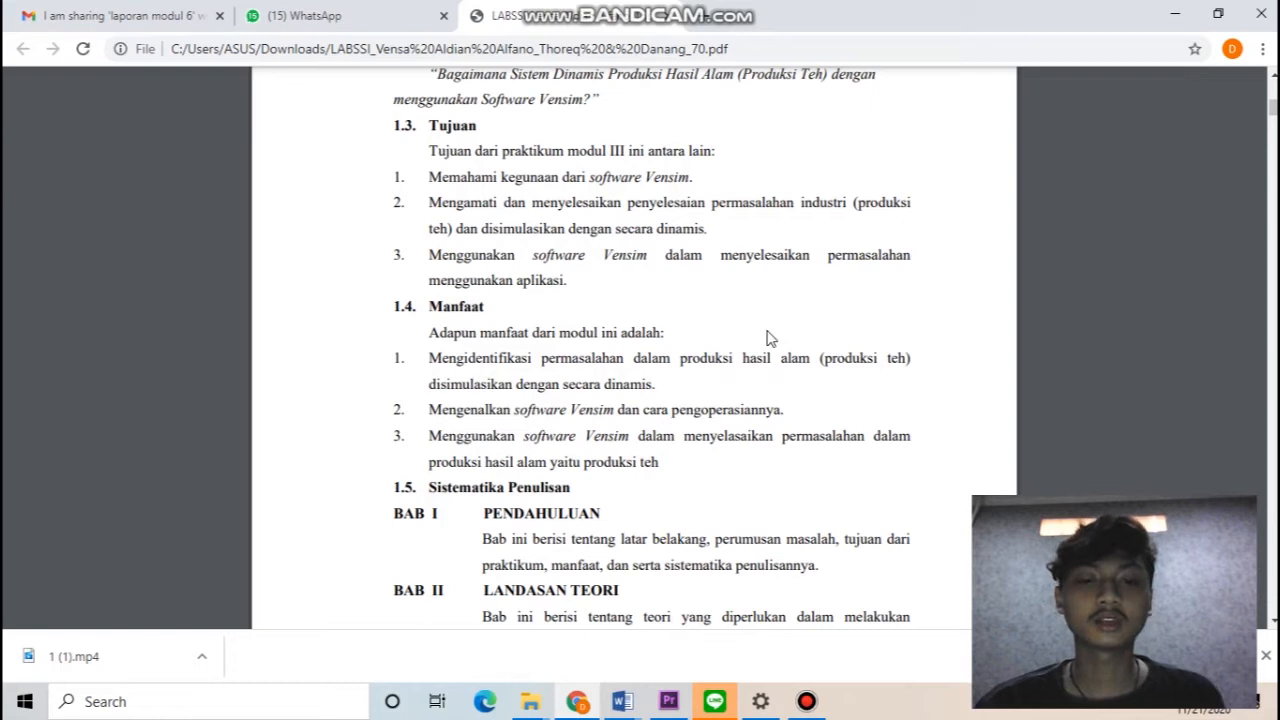
scroll(770, 338, down, 9)
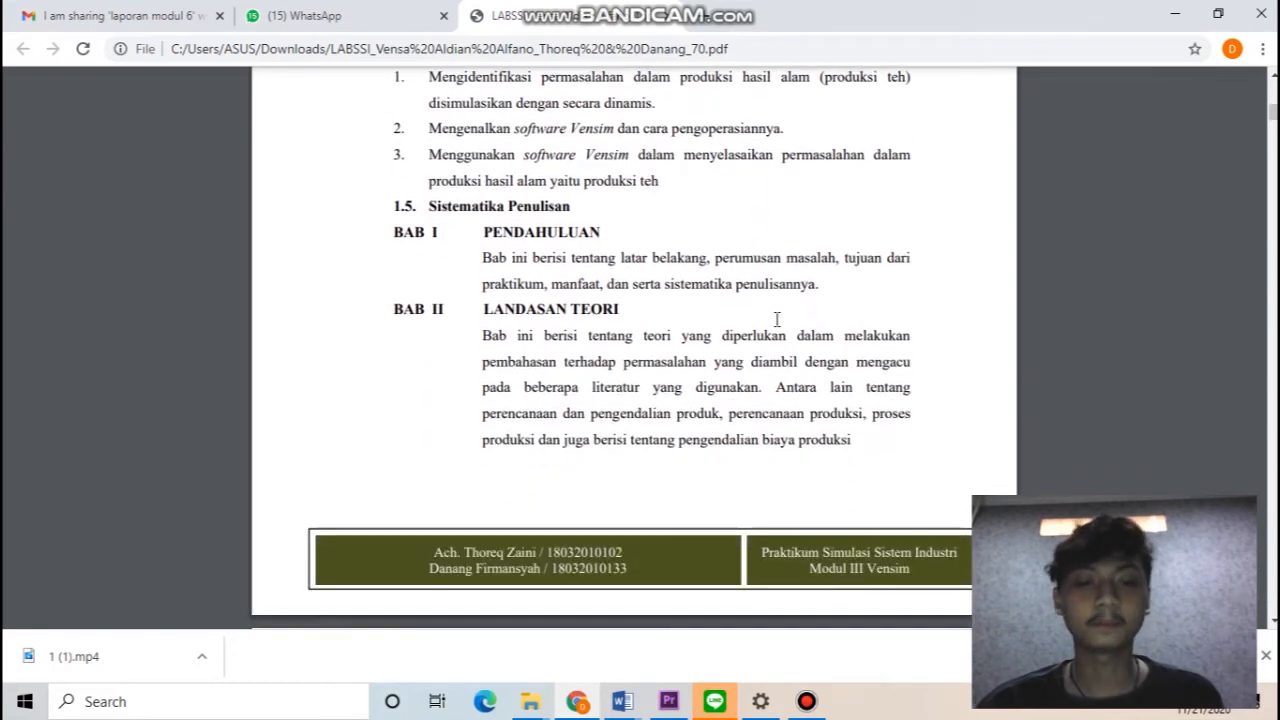
scroll(794, 250, down, 6)
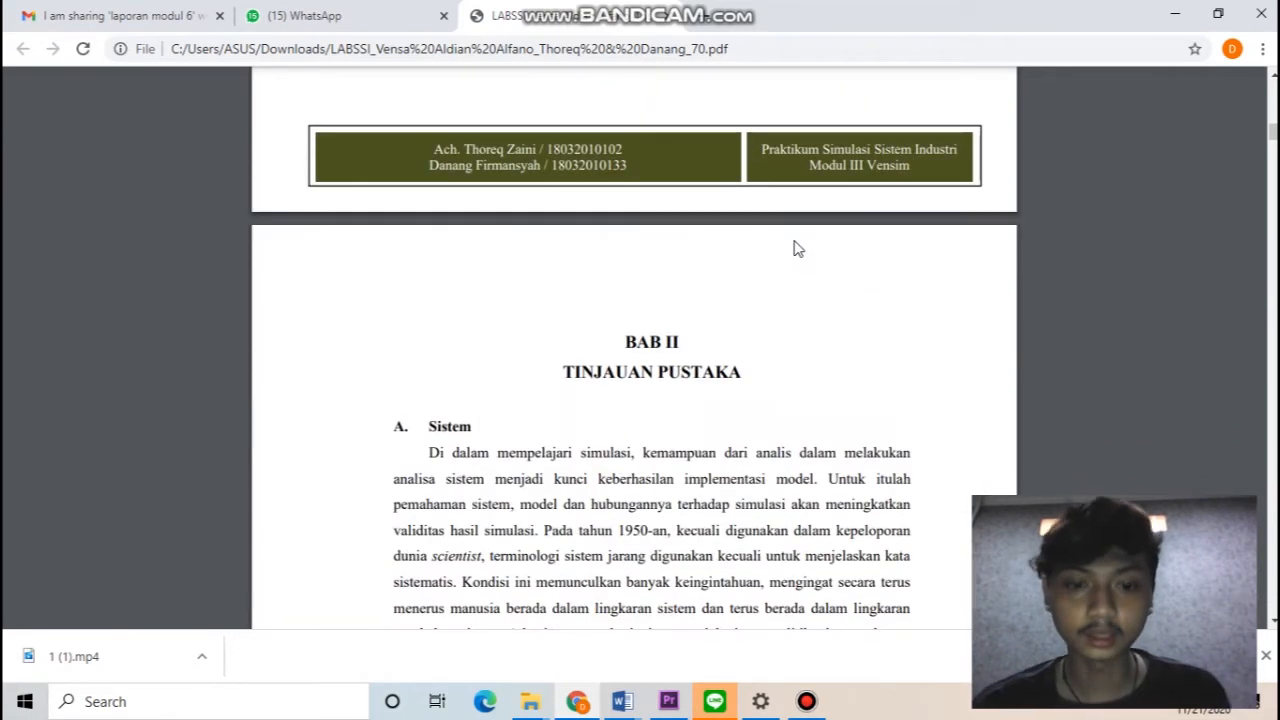
Read the definitions of a system in section A, Sistem, of chapter BAB II Tinjauan Pustaka.
scroll(794, 255, down, 2)
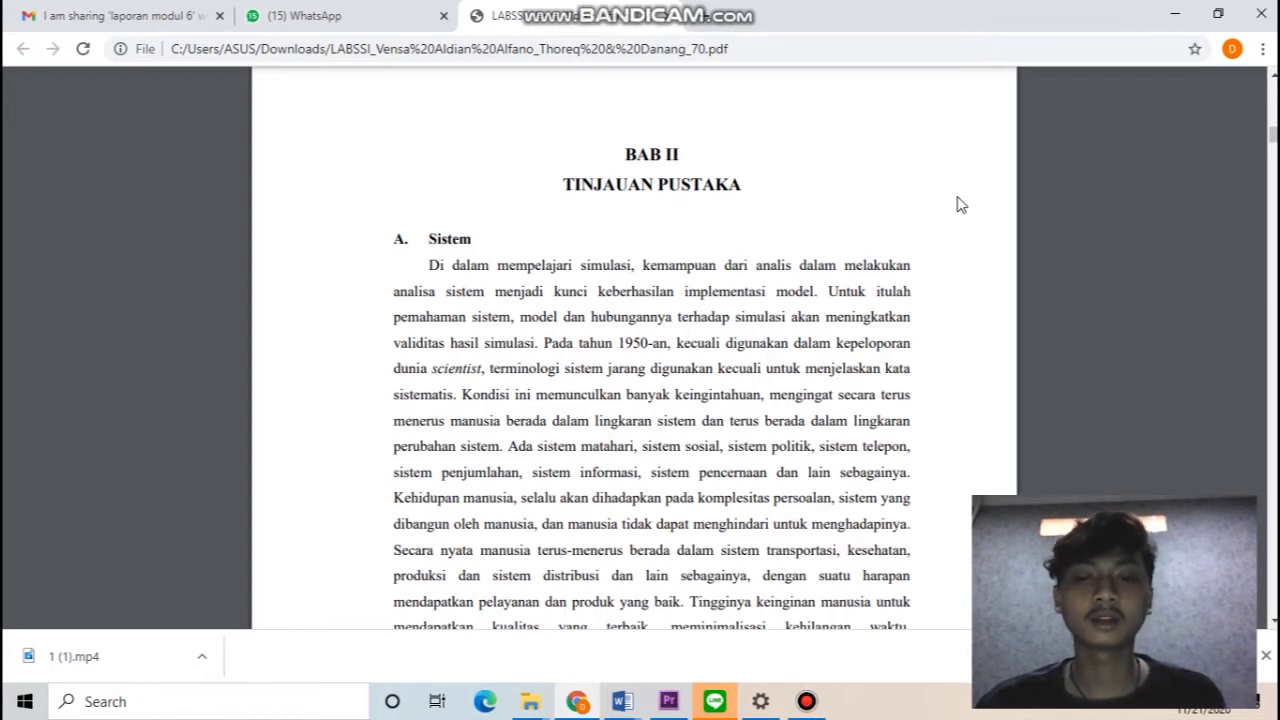
scroll(957, 204, down, 3)
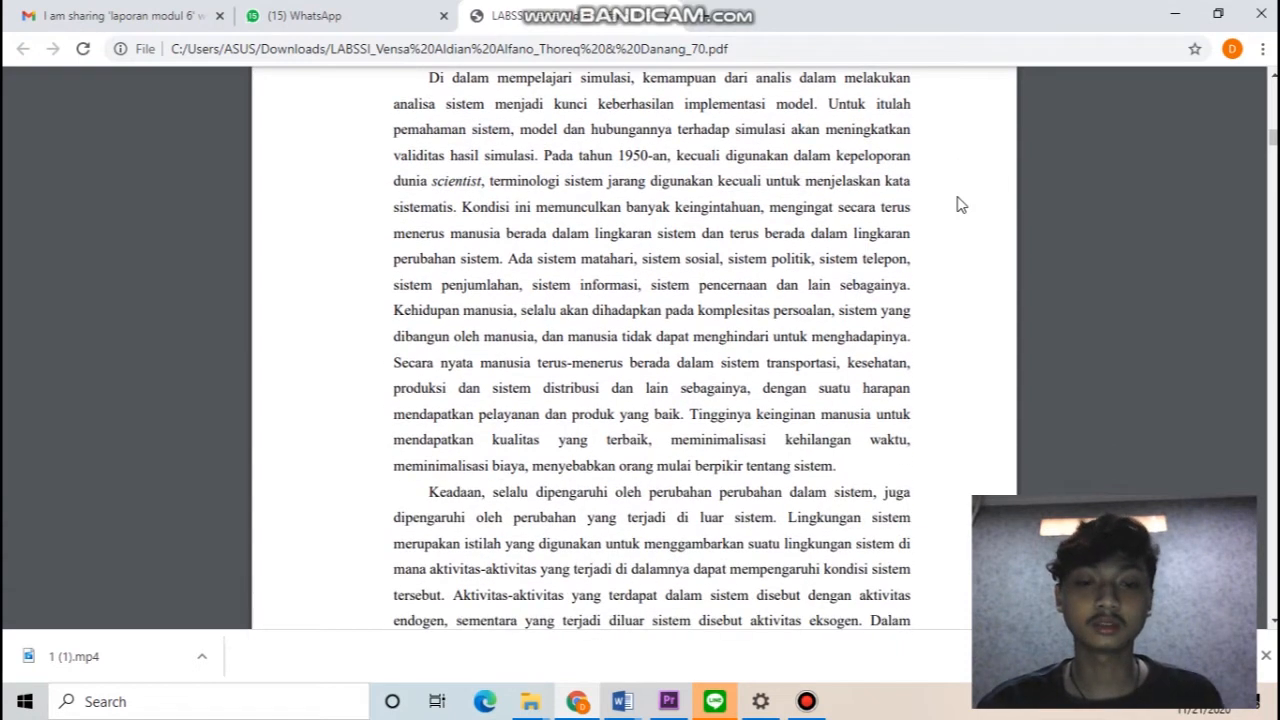
scroll(960, 206, down, 1)
scroll(965, 210, down, 3)
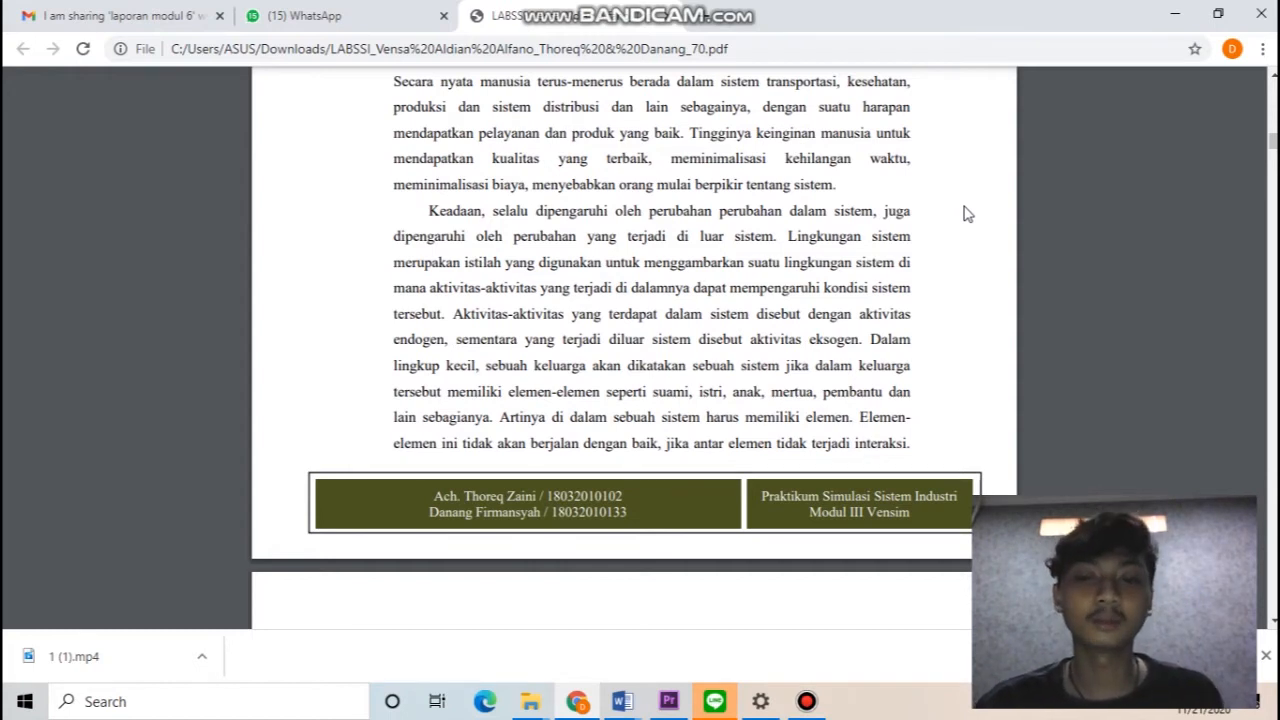
scroll(967, 210, down, 5)
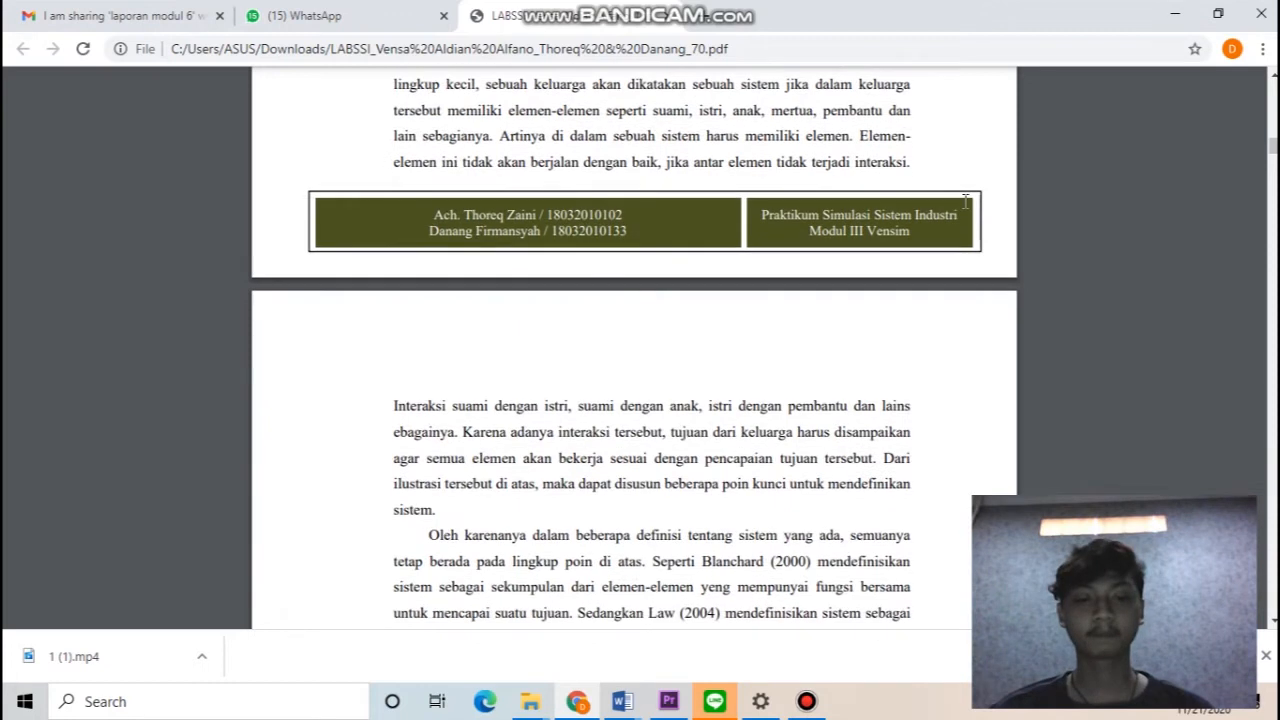
scroll(967, 207, down, 2)
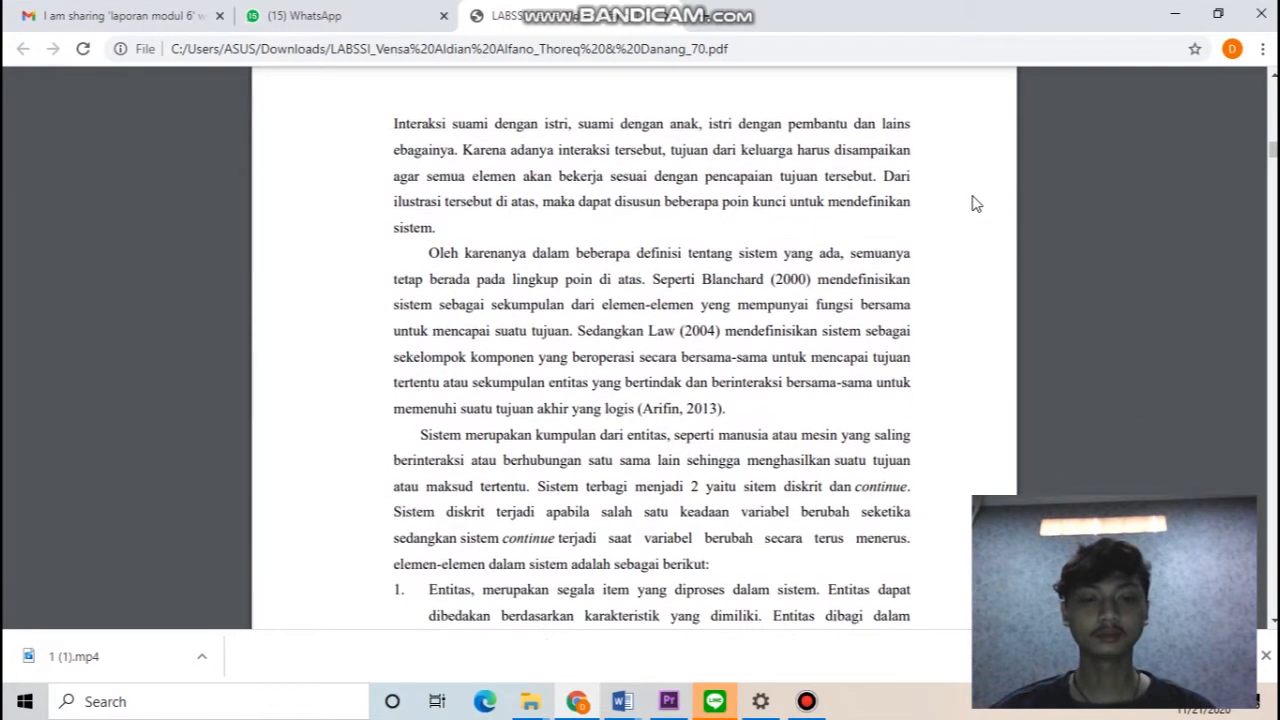
scroll(976, 204, down, 1)
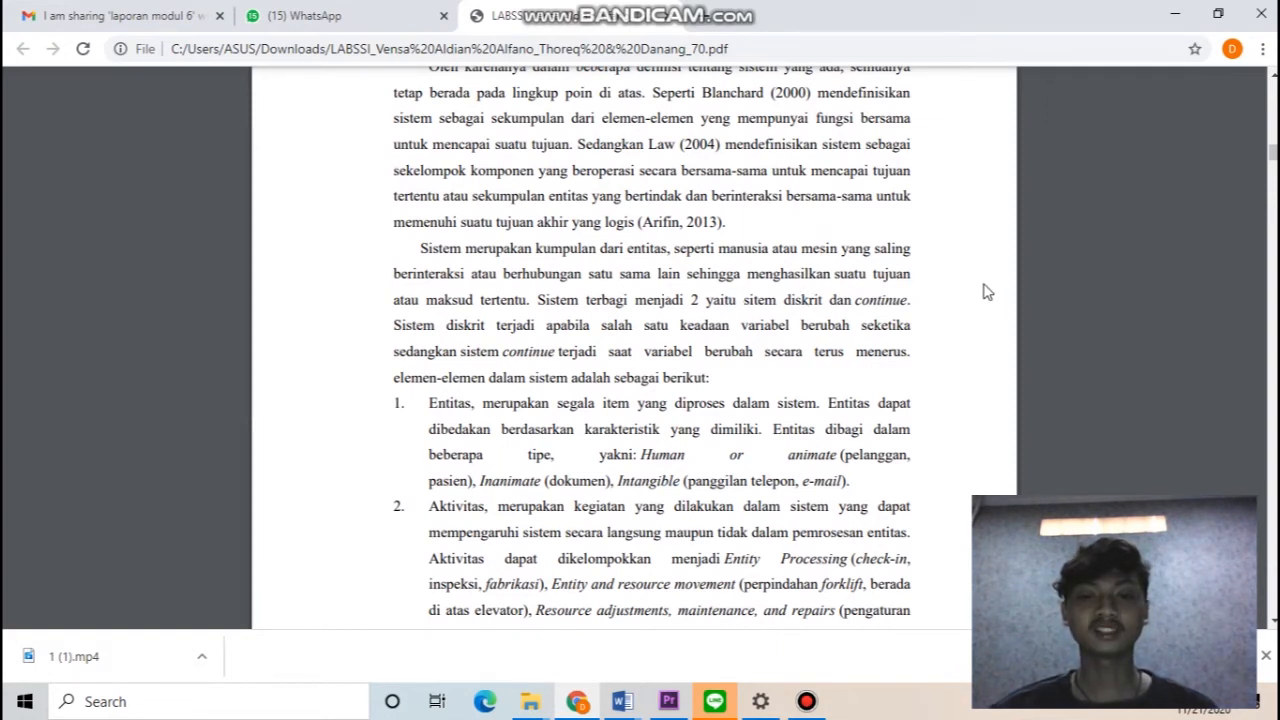
scroll(985, 291, down, 1)
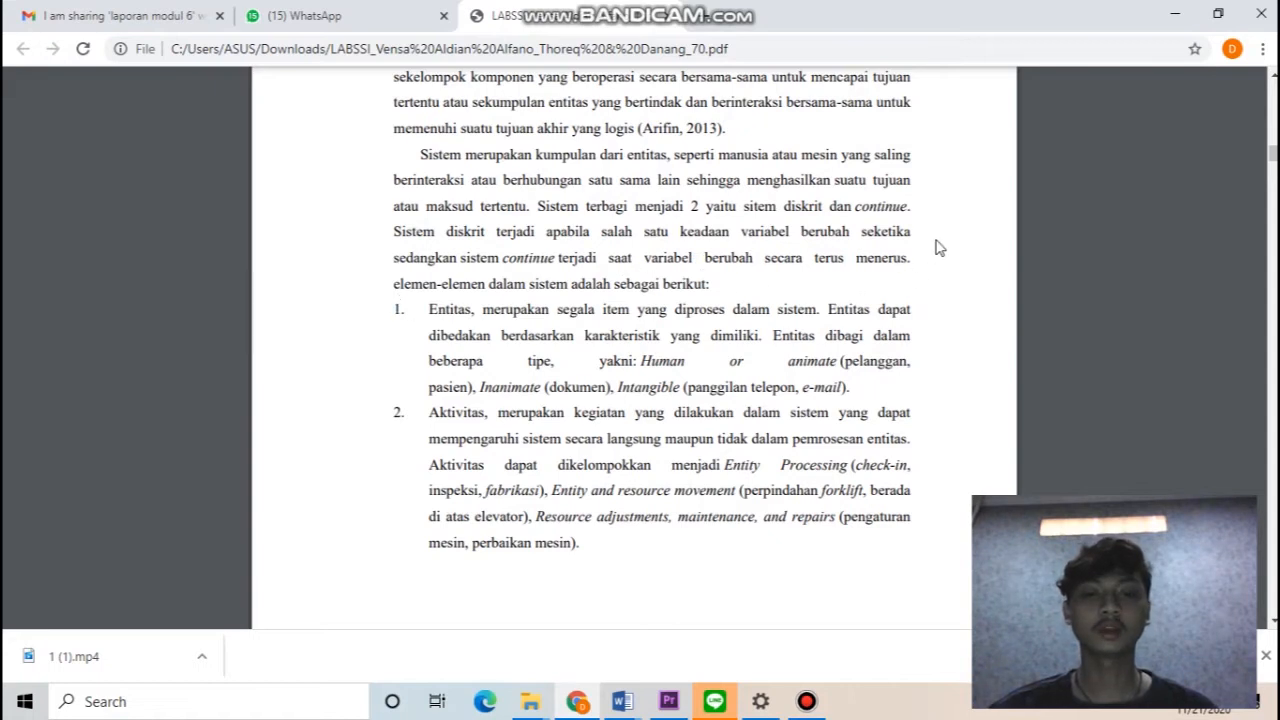
Review the numbered lists of system elements and system characteristics in the rest of section A, Sistem.
scroll(936, 248, down, 1)
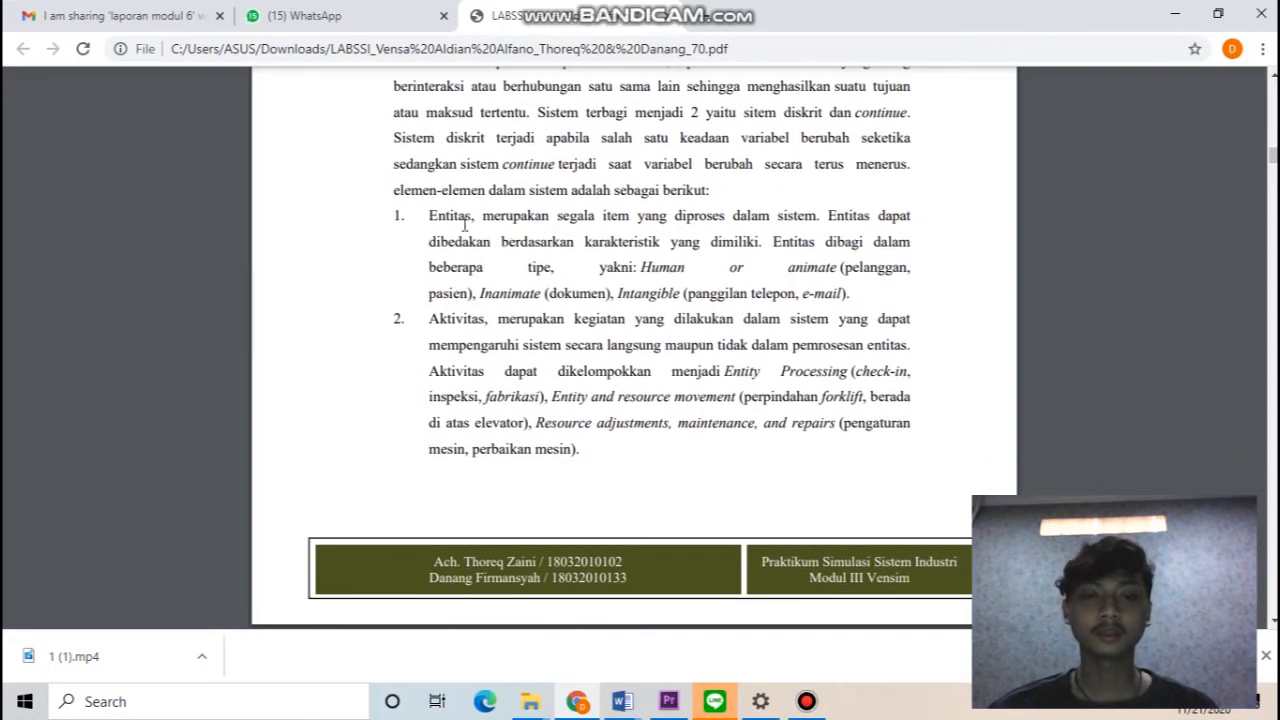
scroll(547, 330, down, 4)
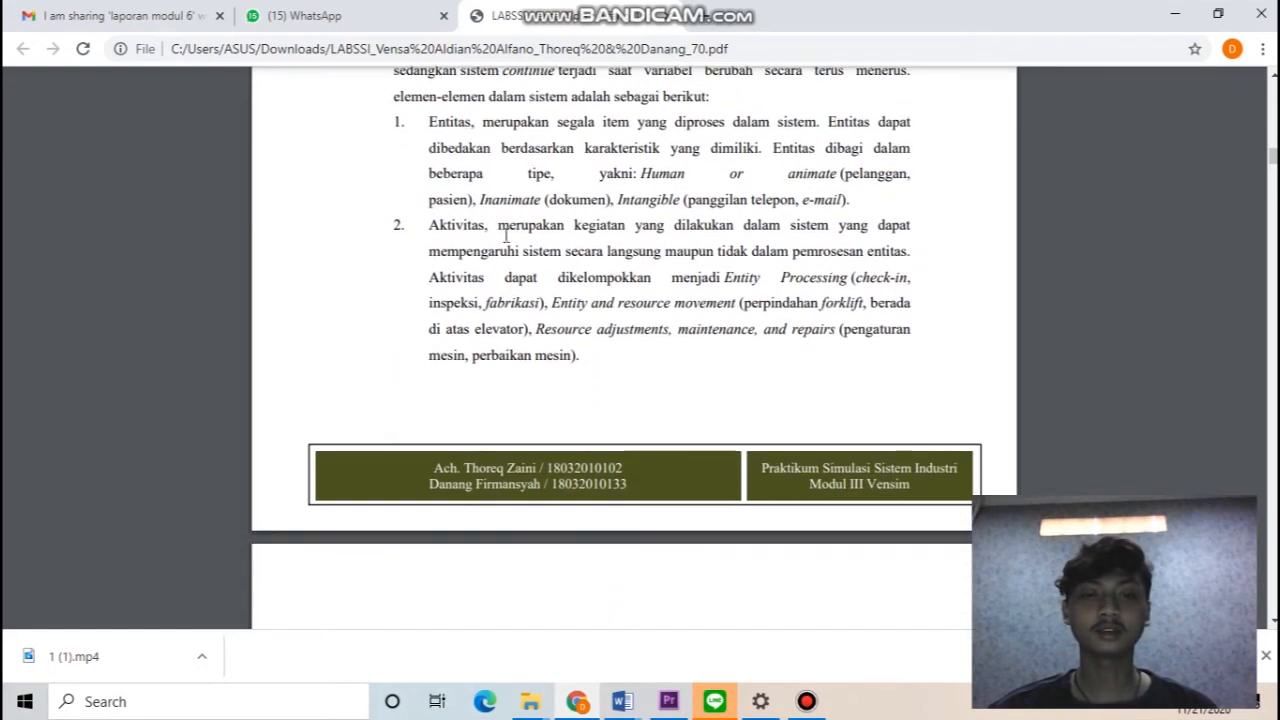
scroll(547, 330, down, 1)
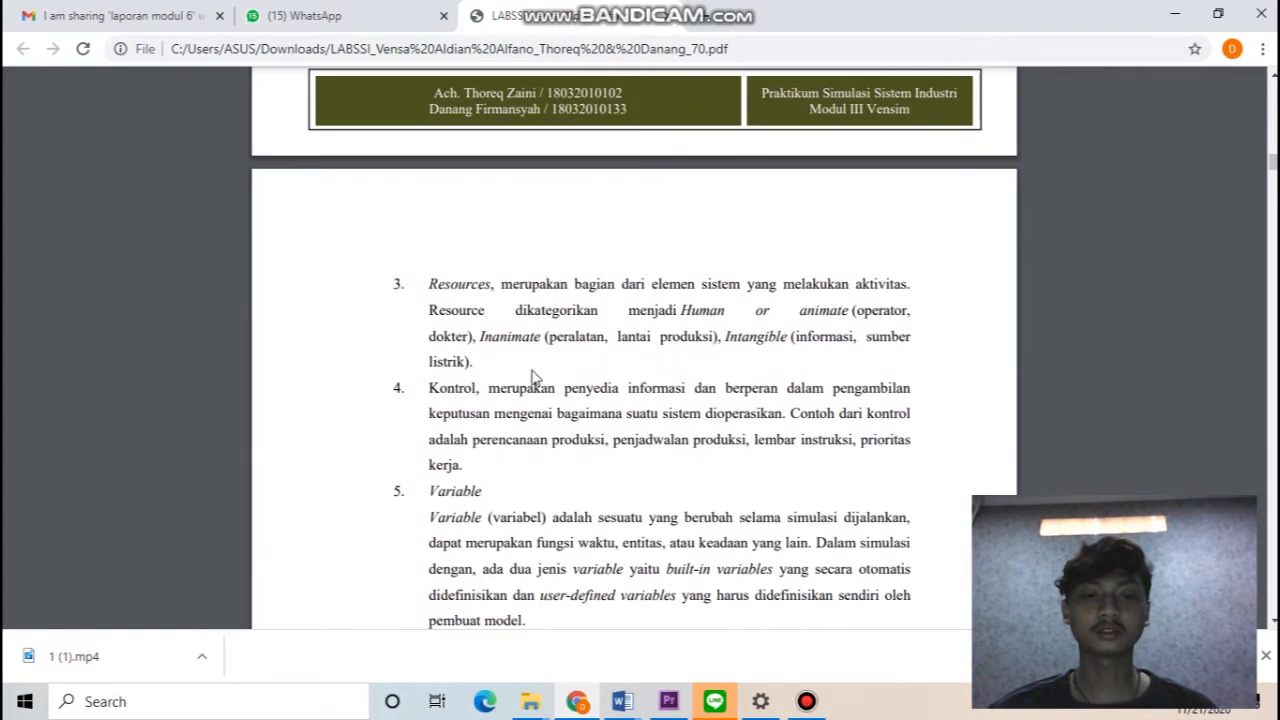
scroll(514, 380, down, 2)
scroll(514, 380, down, 1)
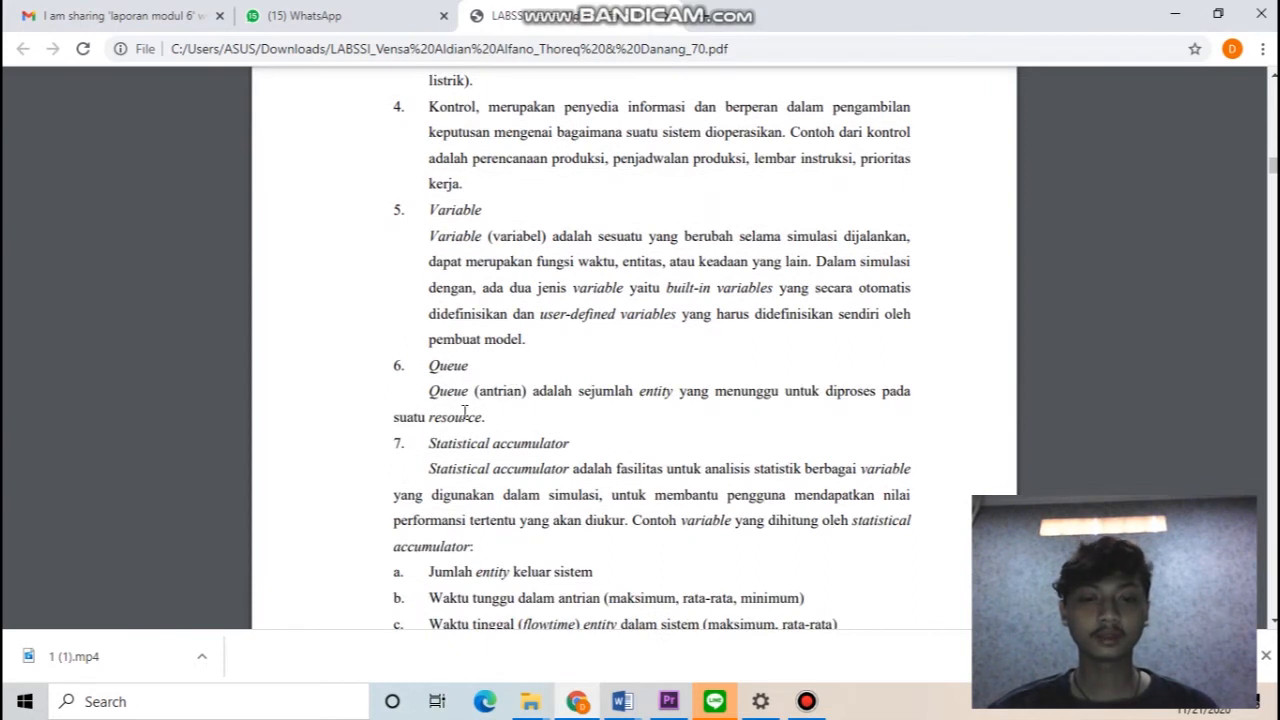
scroll(465, 410, down, 1)
scroll(562, 355, down, 6)
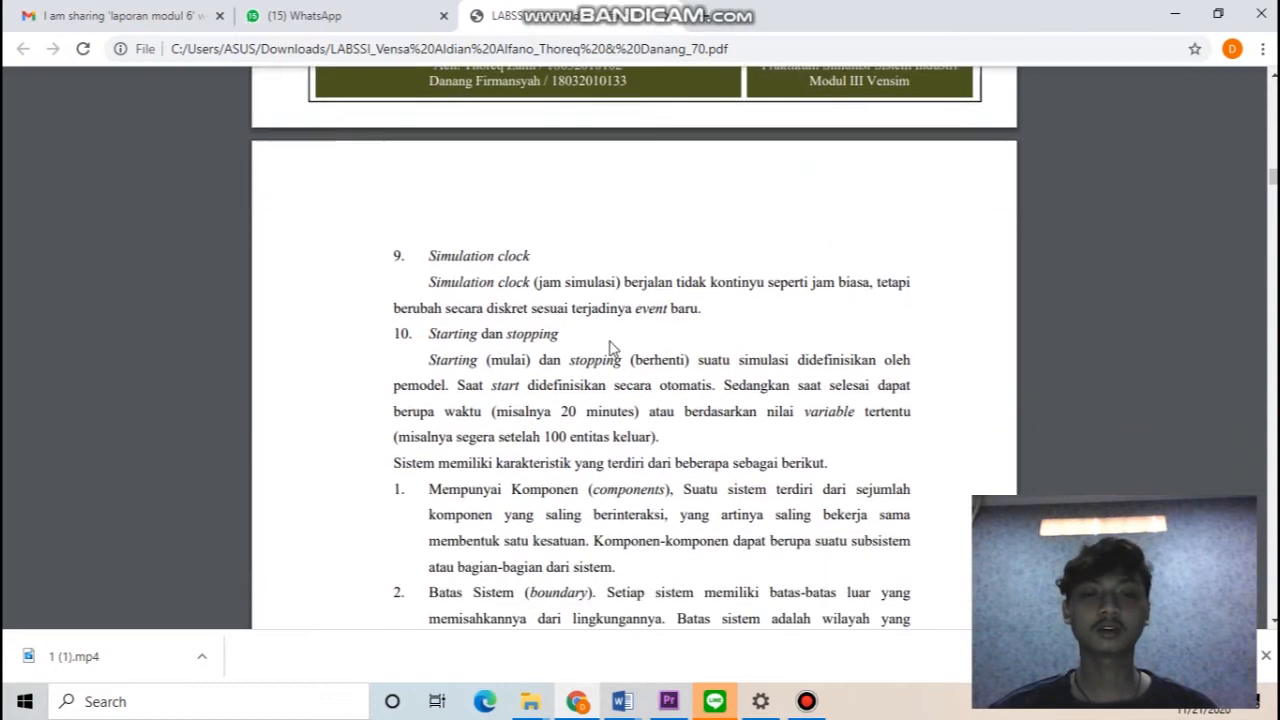
scroll(622, 315, down, 2)
scroll(622, 313, down, 10)
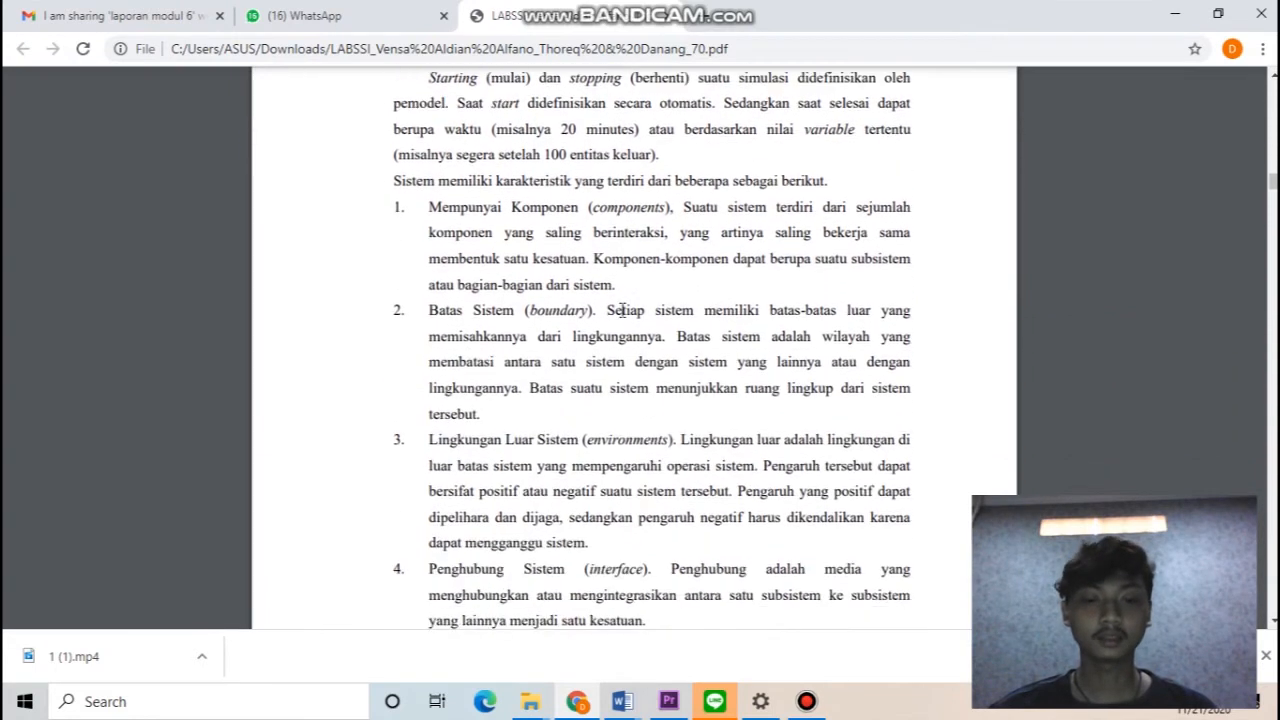
scroll(622, 313, up, 5)
scroll(622, 313, up, 2)
scroll(622, 313, down, 7)
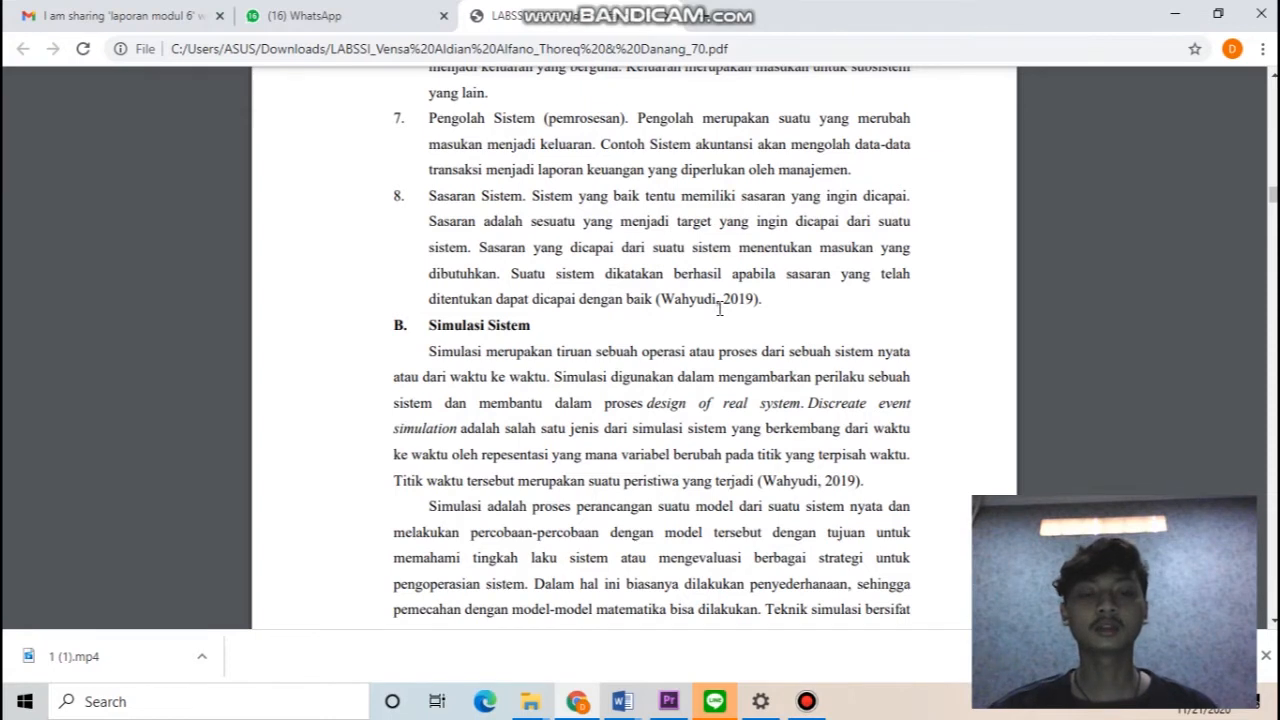
Read section B, Simulasi Sistem, and skim the following sections through section E, Tujuan Sistem Dinamik.
scroll(719, 309, down, 1)
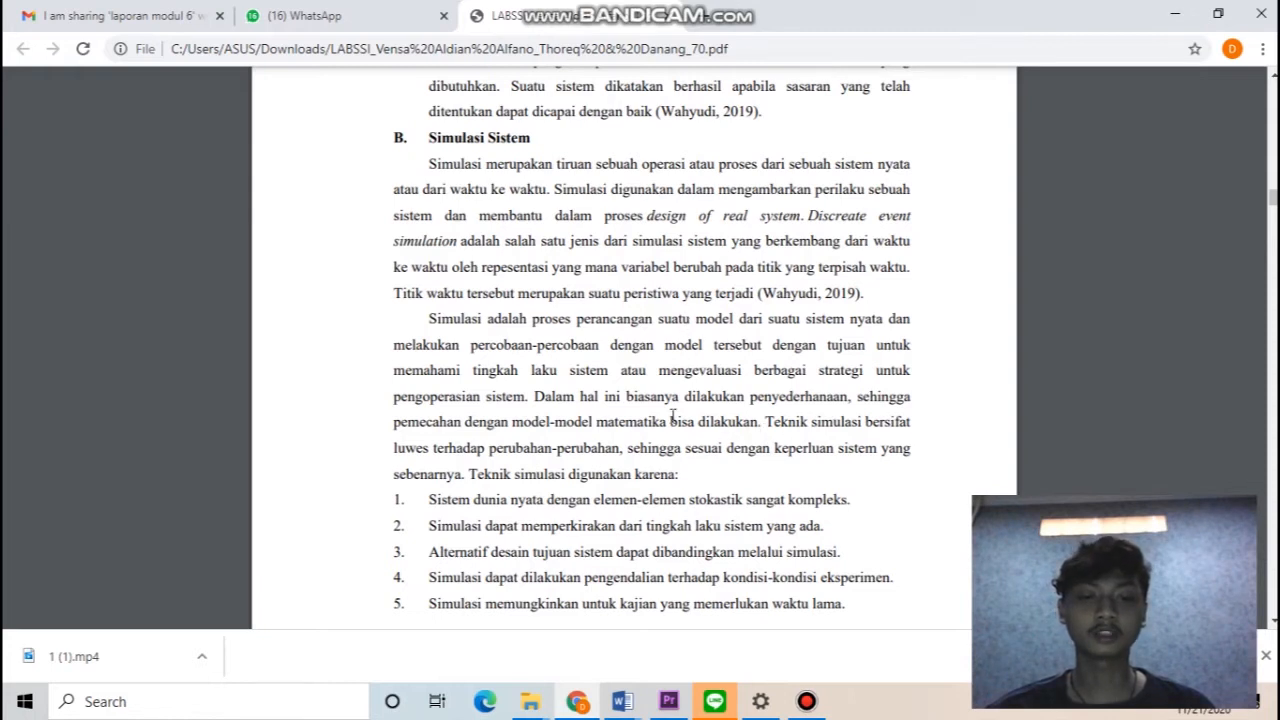
scroll(673, 415, down, 4)
scroll(699, 386, up, 2)
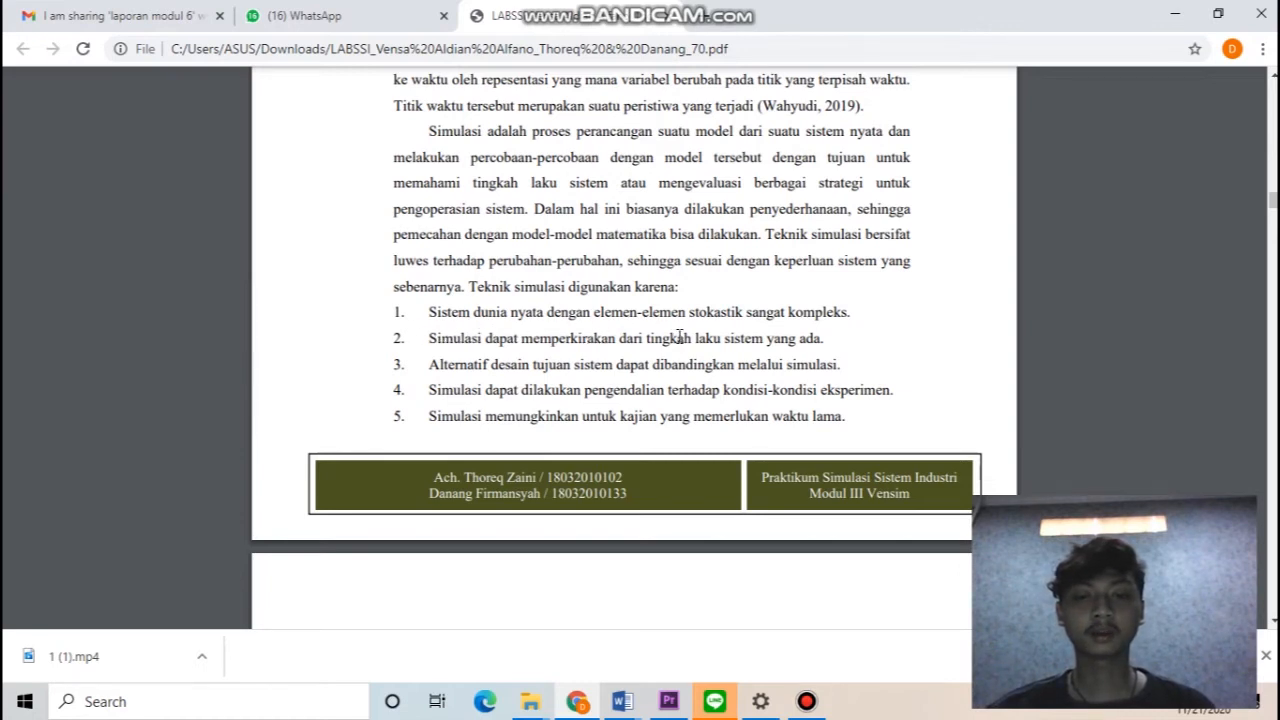
scroll(785, 355, down, 4)
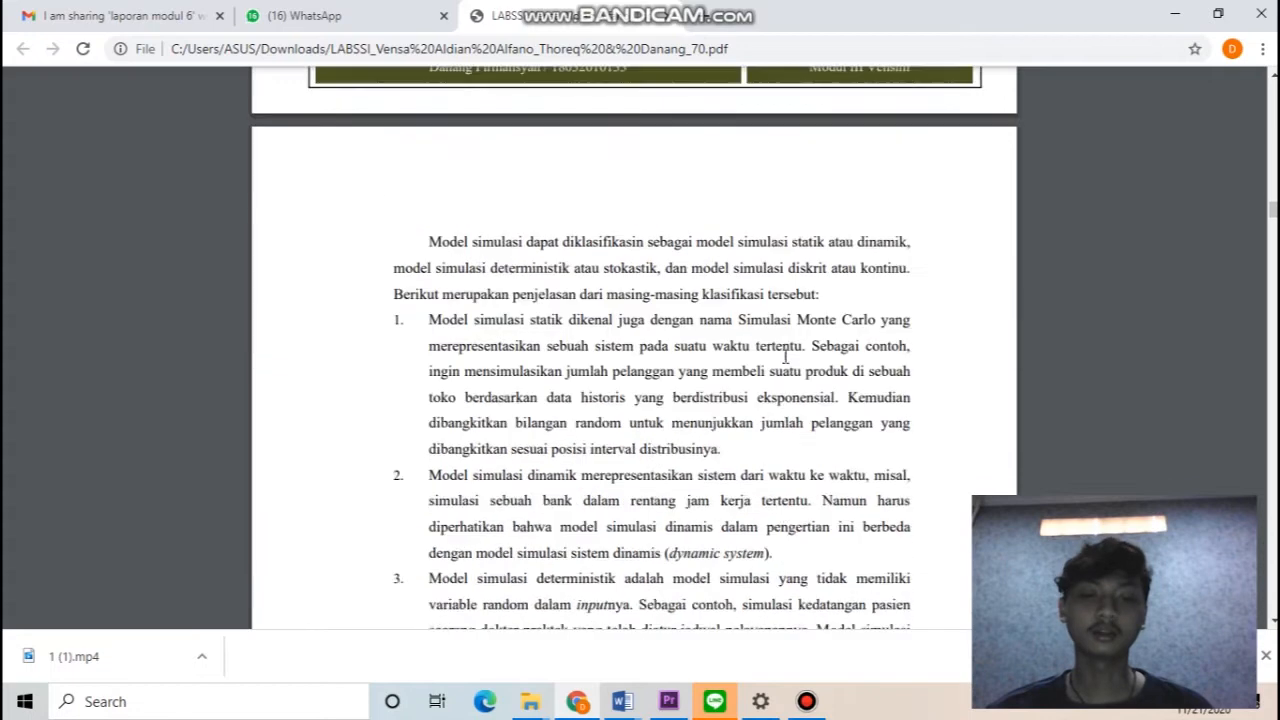
scroll(785, 355, down, 15)
scroll(775, 330, down, 15)
scroll(775, 330, up, 1)
scroll(775, 330, down, 6)
scroll(775, 330, up, 8)
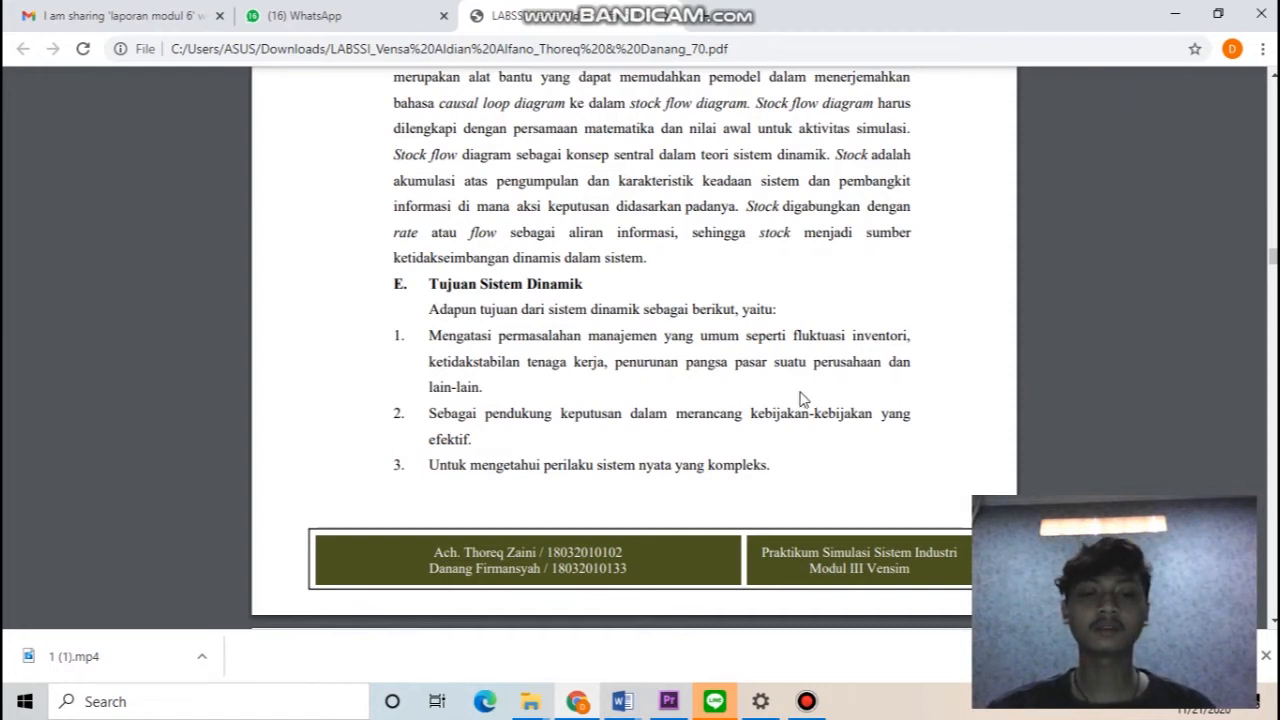
Skim section F, Sistem Dinamik, including its modelling theory and the modelling process steps.
scroll(835, 295, down, 8)
scroll(832, 275, down, 20)
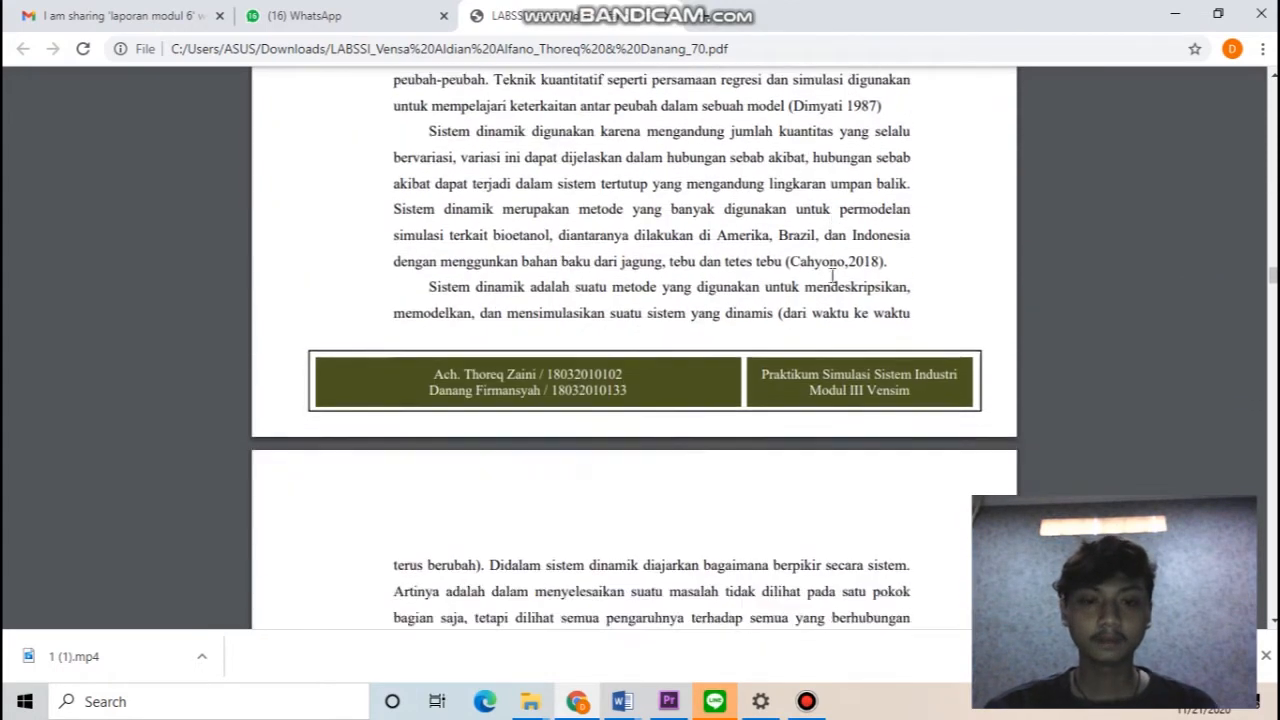
scroll(832, 275, down, 10)
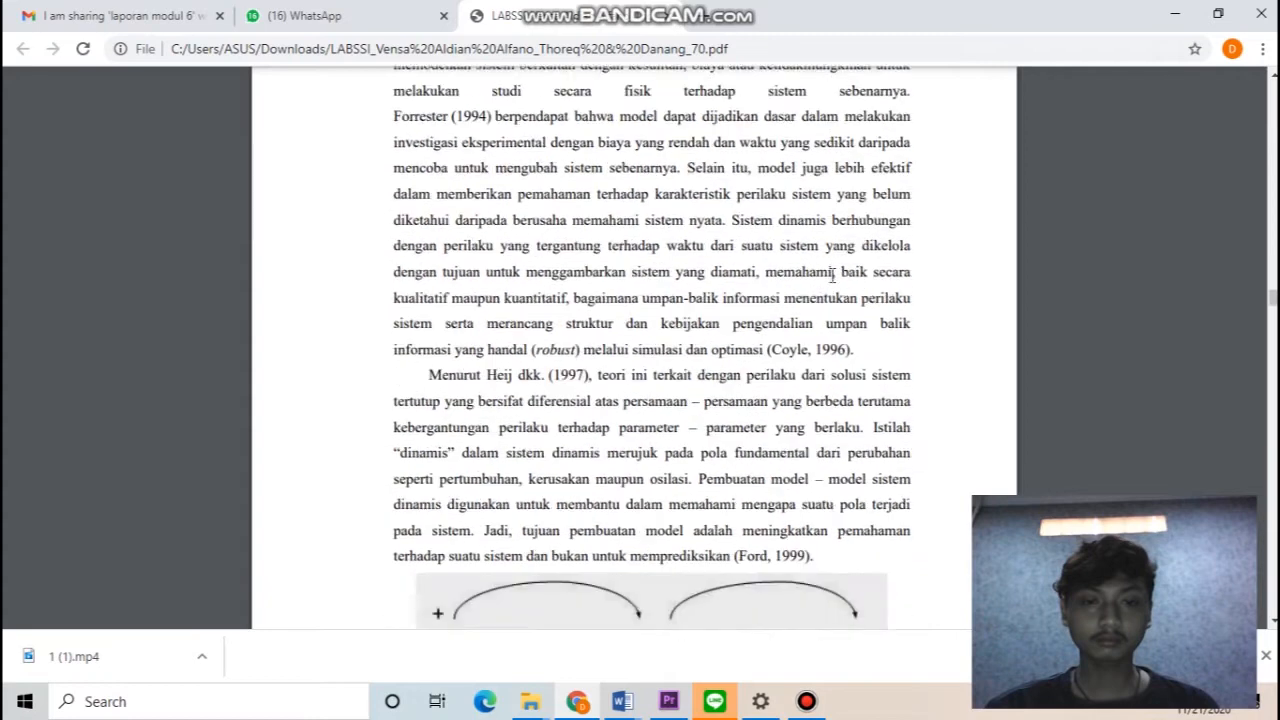
scroll(830, 270, up, 4)
scroll(816, 238, up, 15)
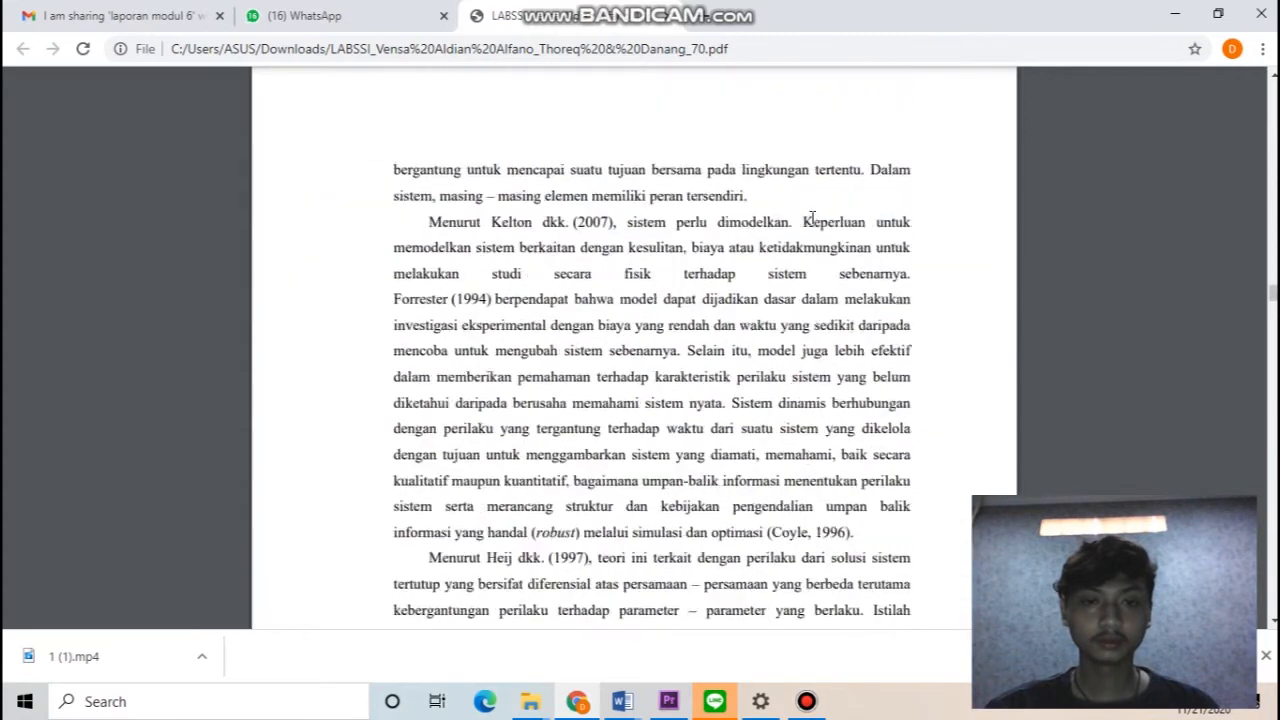
scroll(802, 225, up, 13)
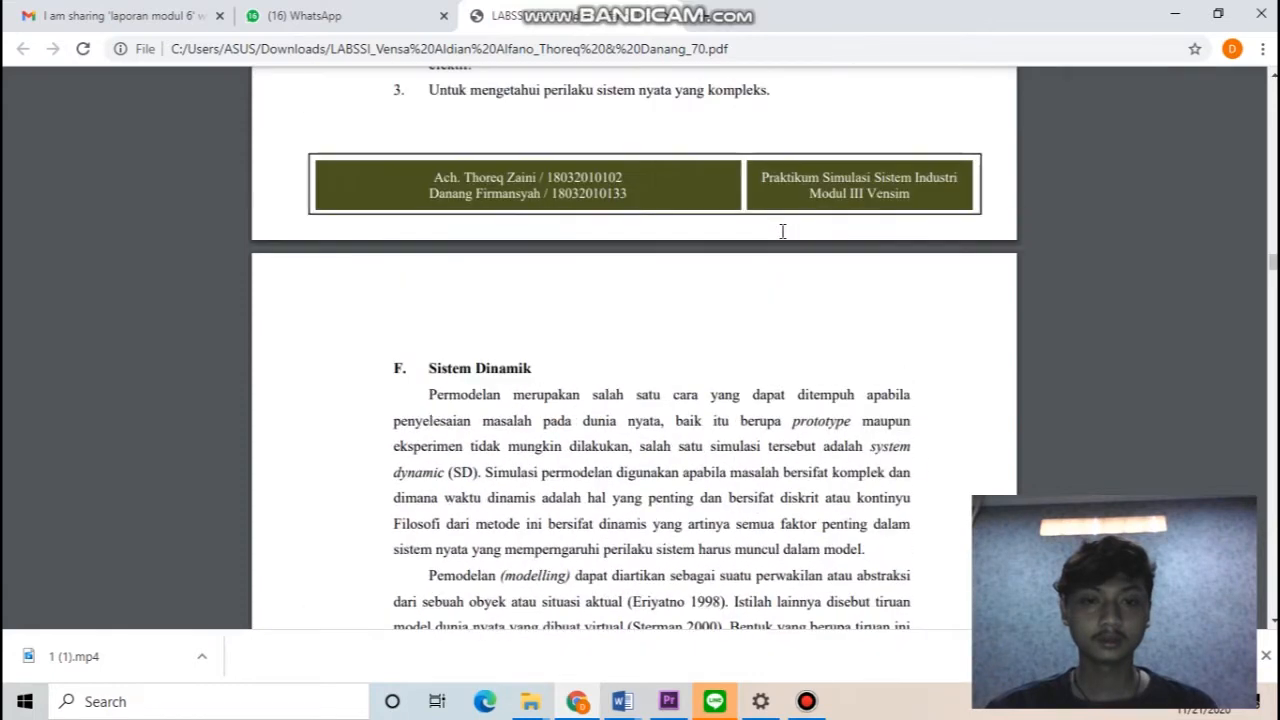
scroll(785, 235, down, 13)
scroll(790, 240, down, 20)
scroll(790, 240, down, 12)
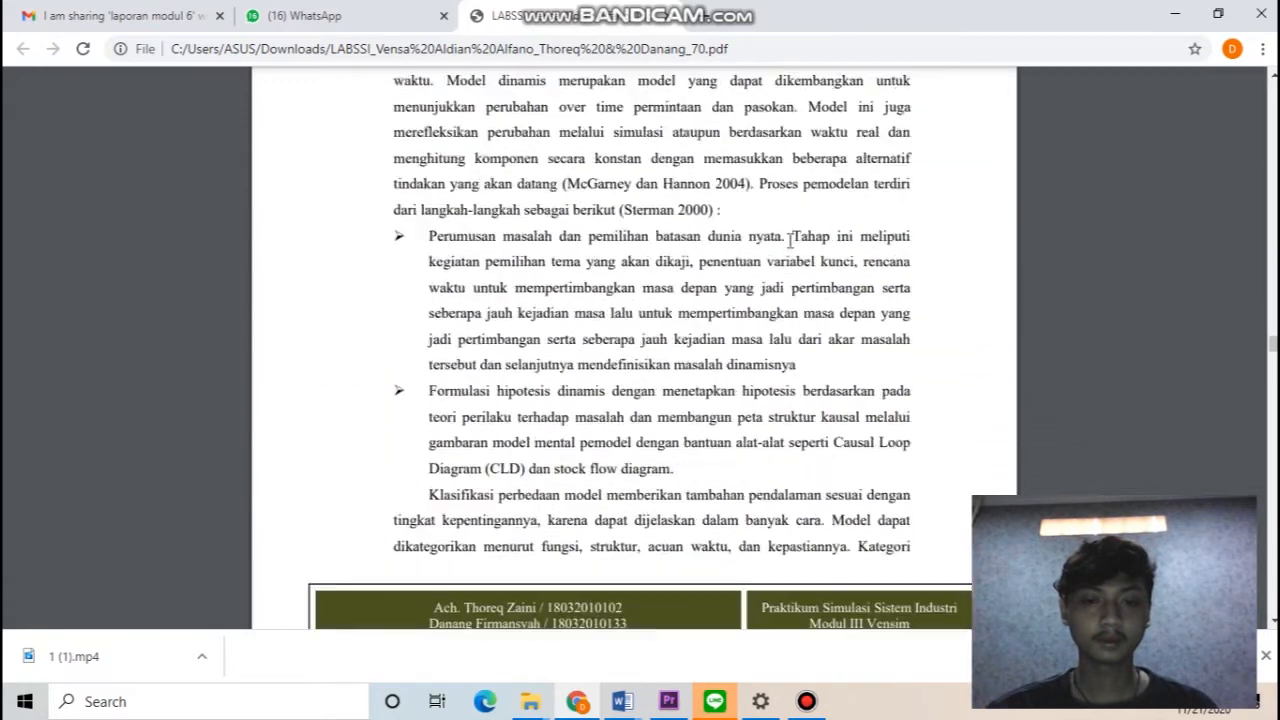
Skim the rest of section F and review the list in section G, Karakteristik Sistem Dinamik.
scroll(790, 240, down, 15)
scroll(790, 240, down, 20)
scroll(790, 240, down, 18)
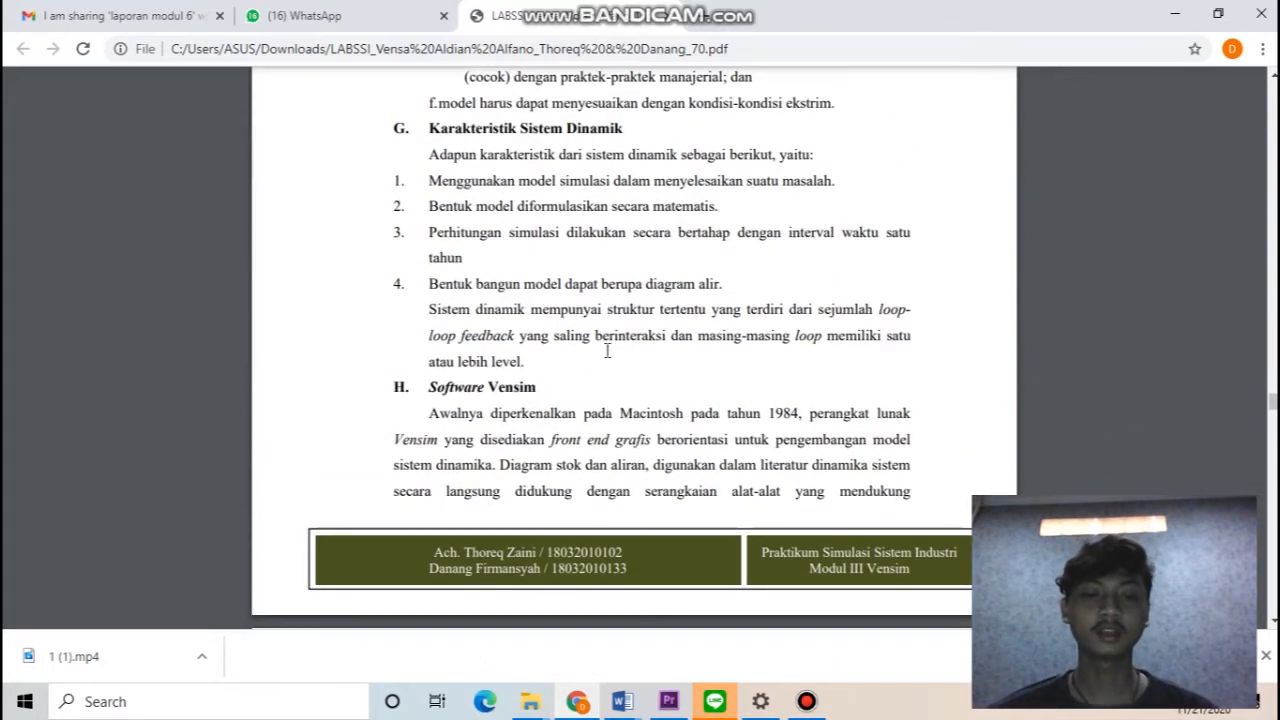
scroll(607, 351, down, 1)
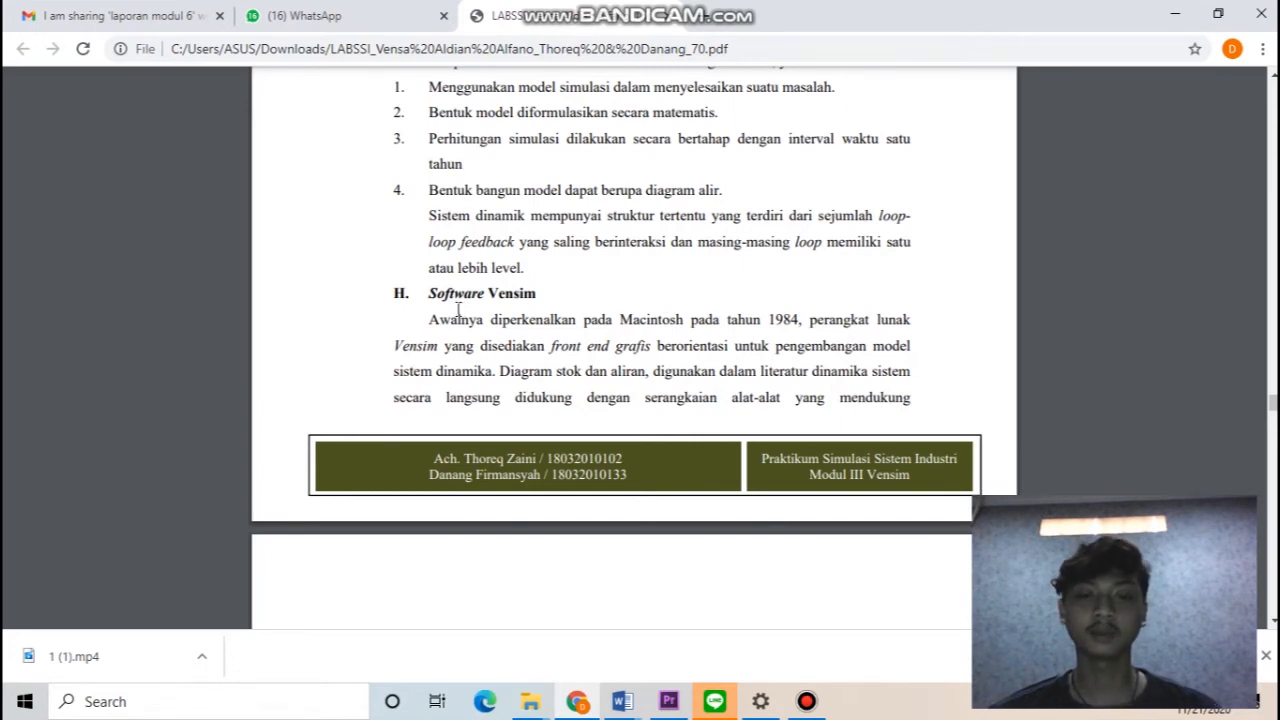
Read section H, Software Vensim, covering its background, uses, the four model-building icons and the population example.
scroll(458, 310, down, 5)
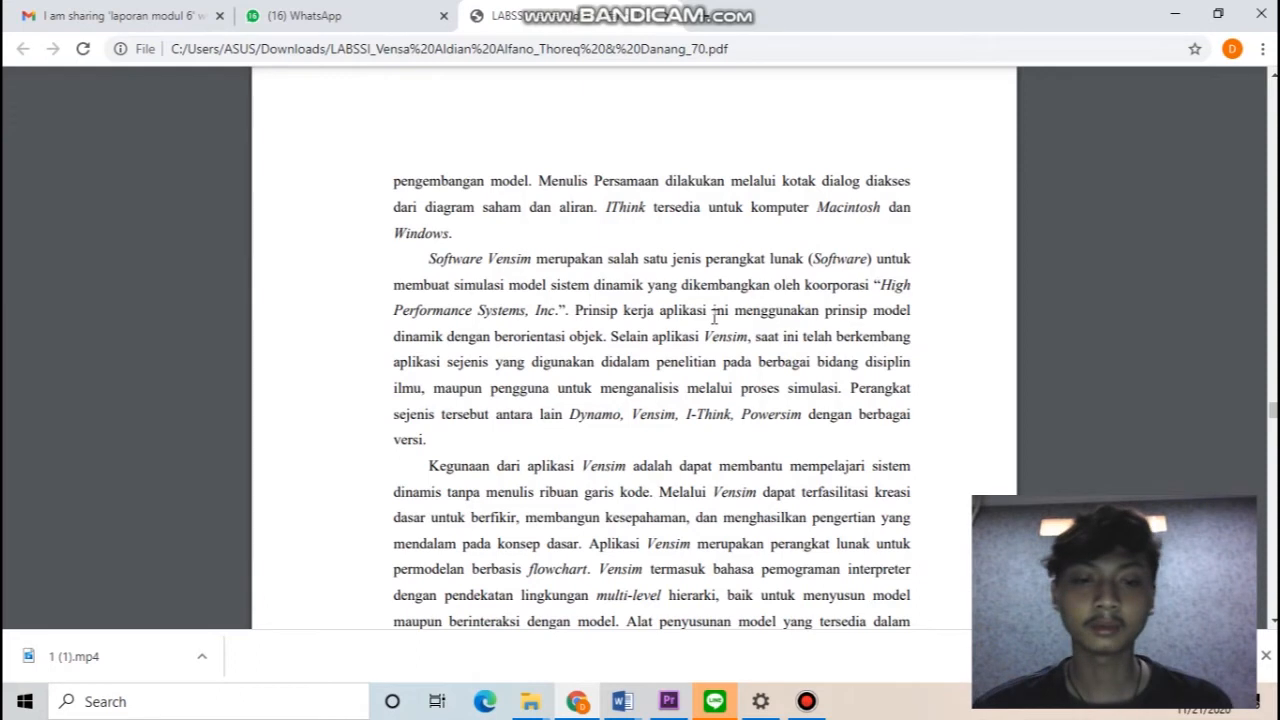
scroll(715, 316, down, 3)
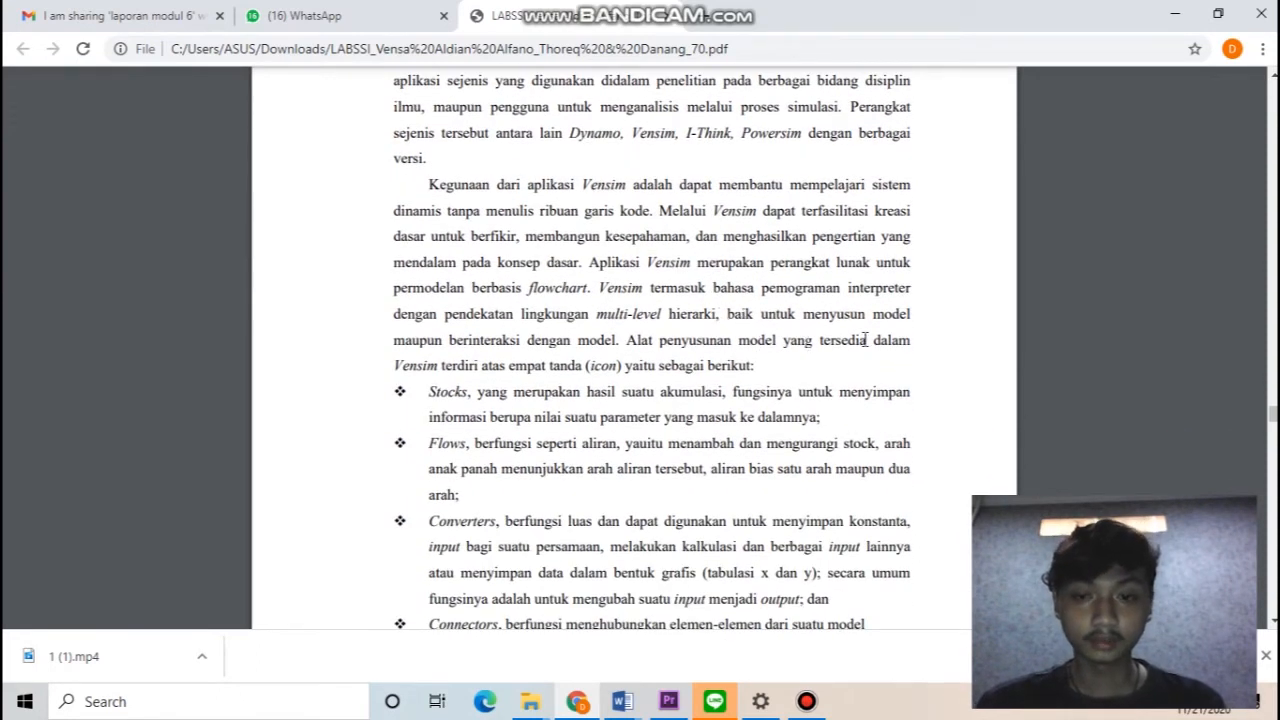
scroll(488, 356, down, 1)
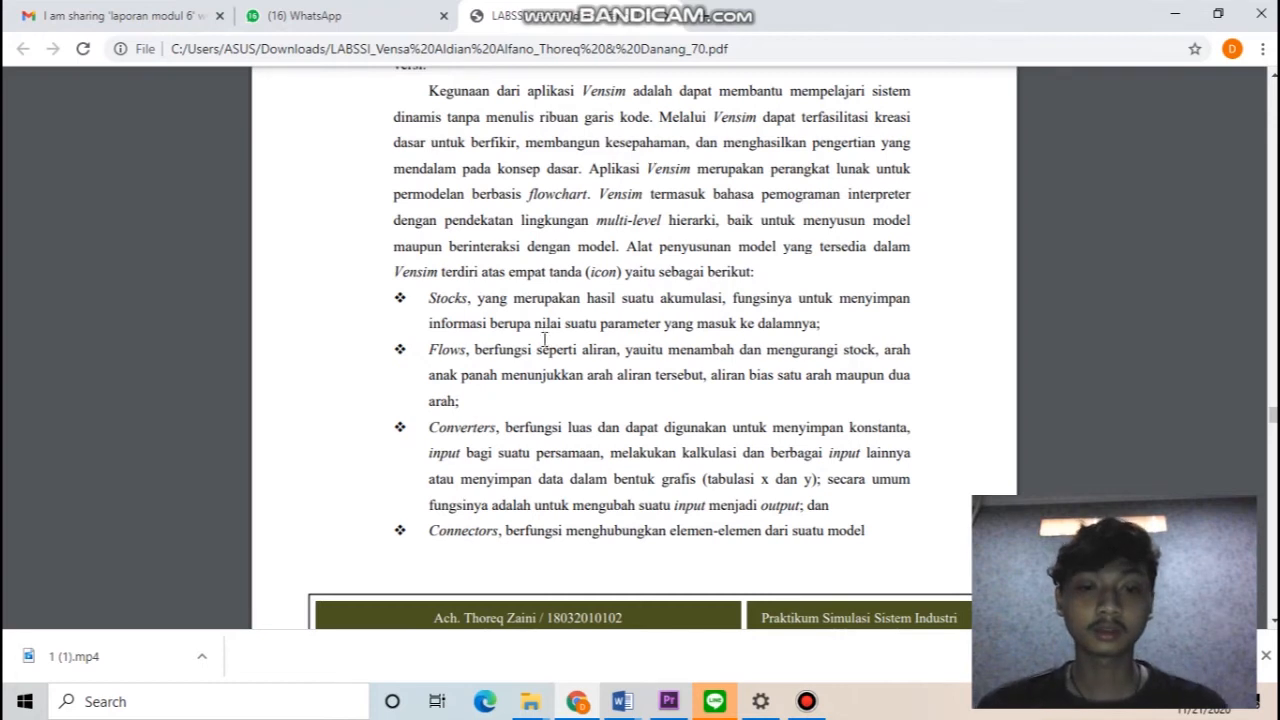
scroll(543, 336, down, 4)
scroll(544, 339, down, 4)
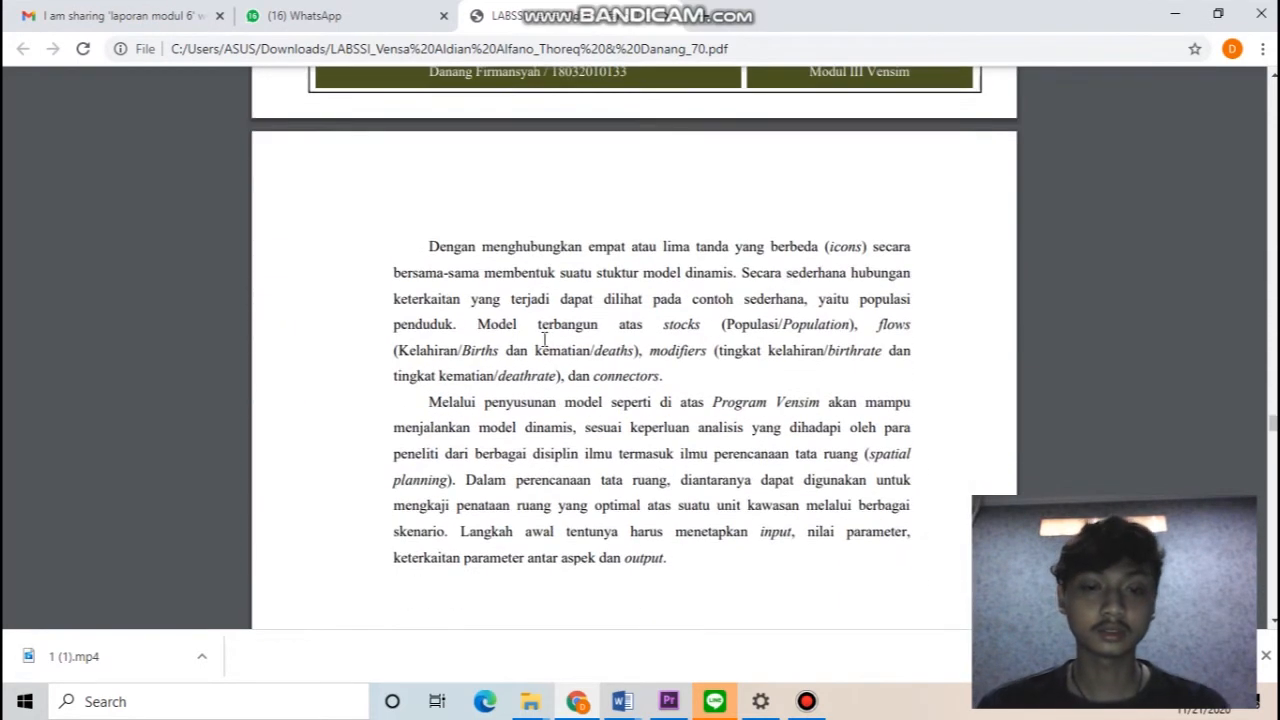
scroll(545, 336, up, 1)
scroll(544, 268, up, 1)
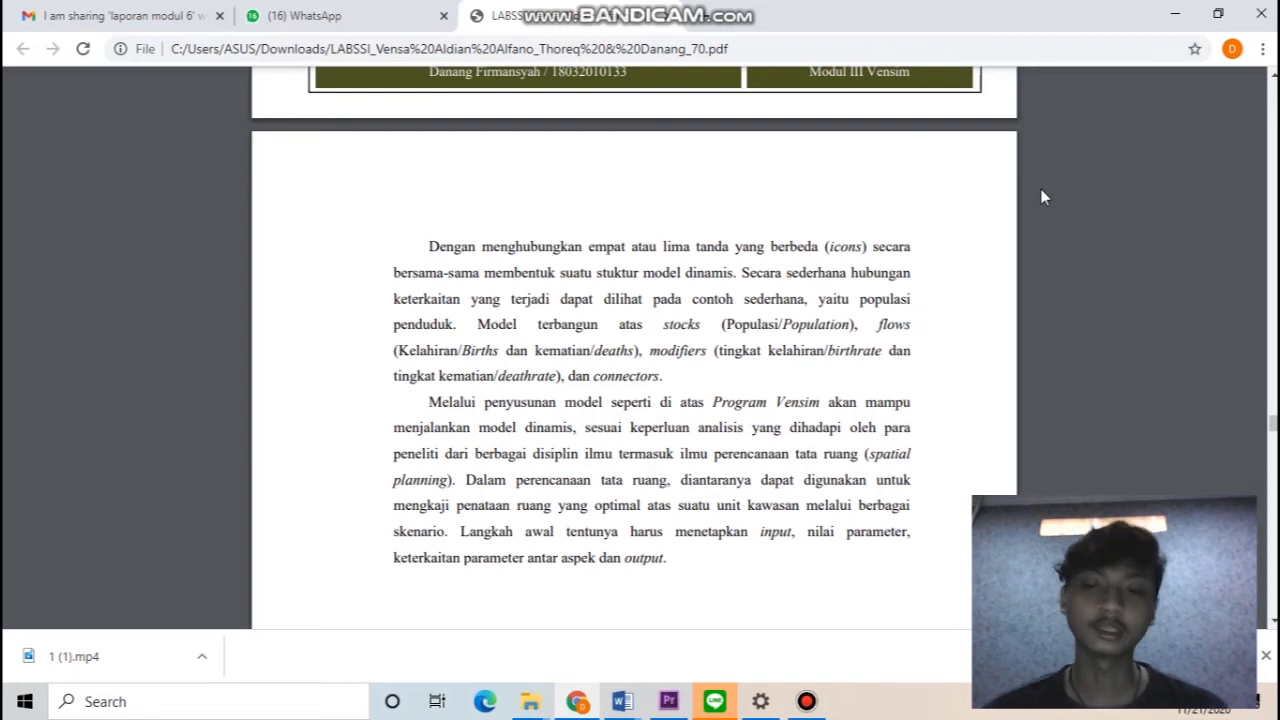
scroll(1010, 210, down, 1)
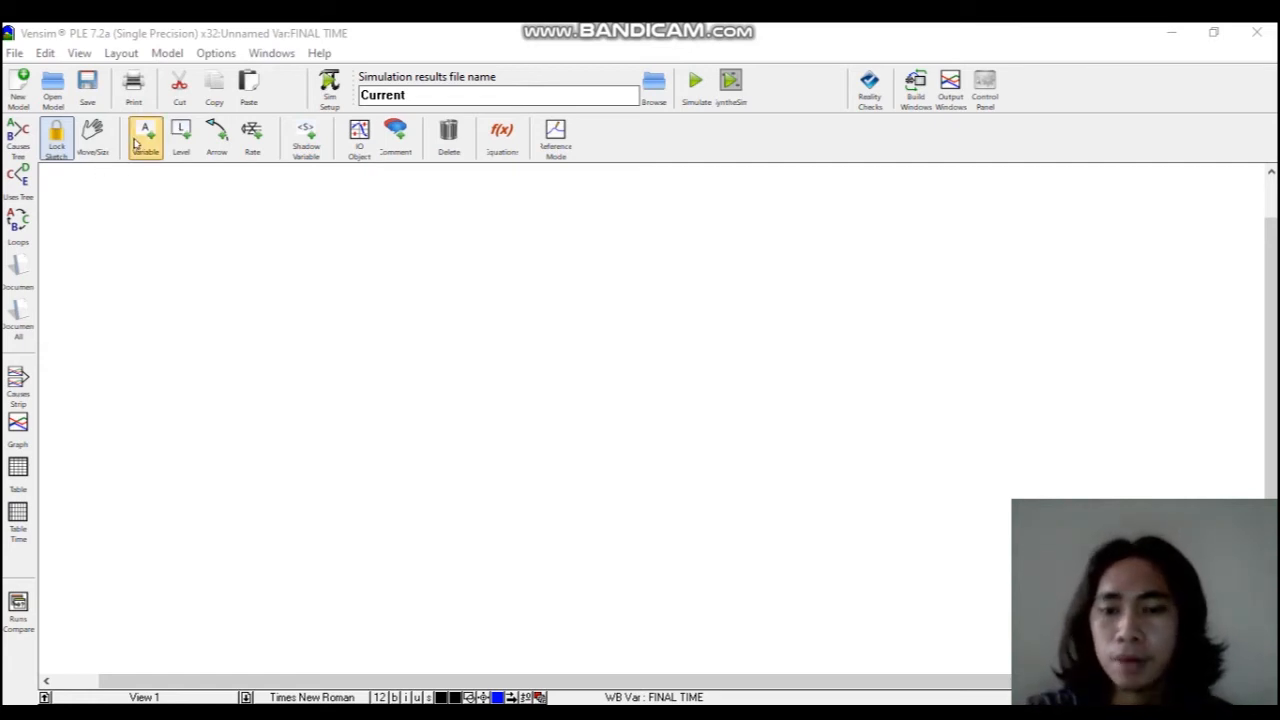
In Vensim PLE, add the variable Produksi Teh to the sketch and the variable Daerah Gagal Panen above it.
click(146, 138)
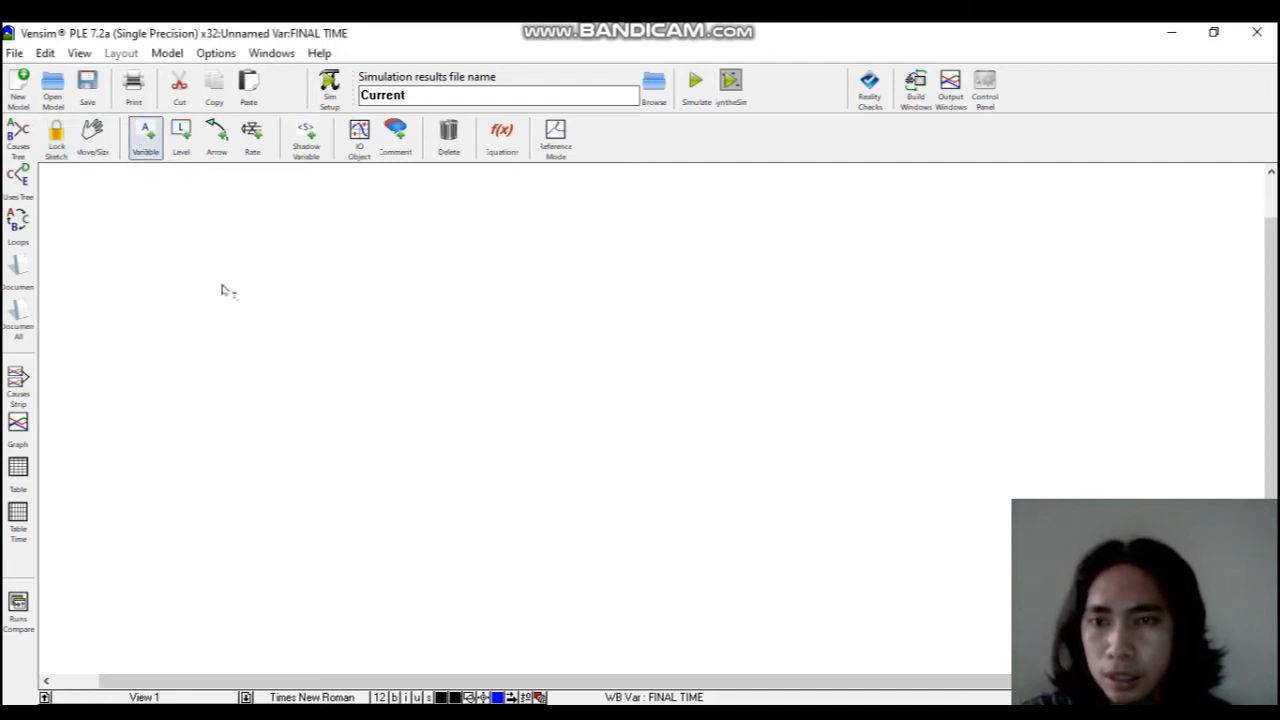
click(286, 301)
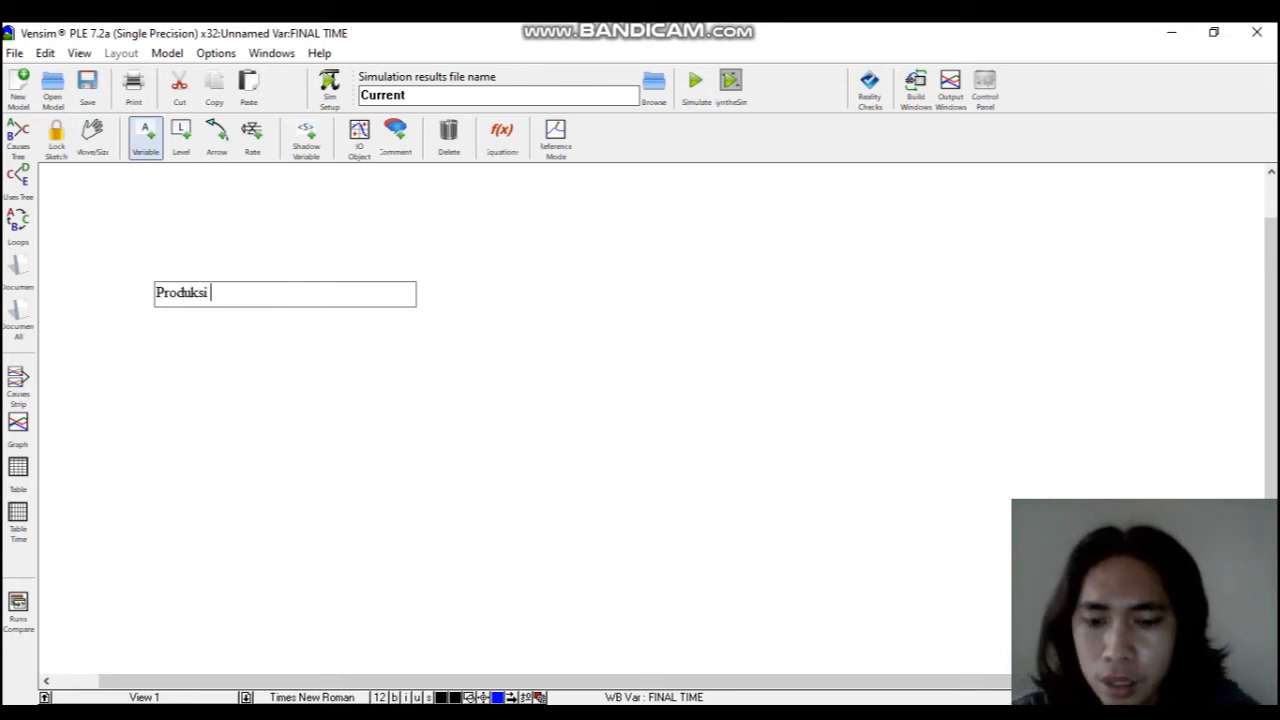
key(Return)
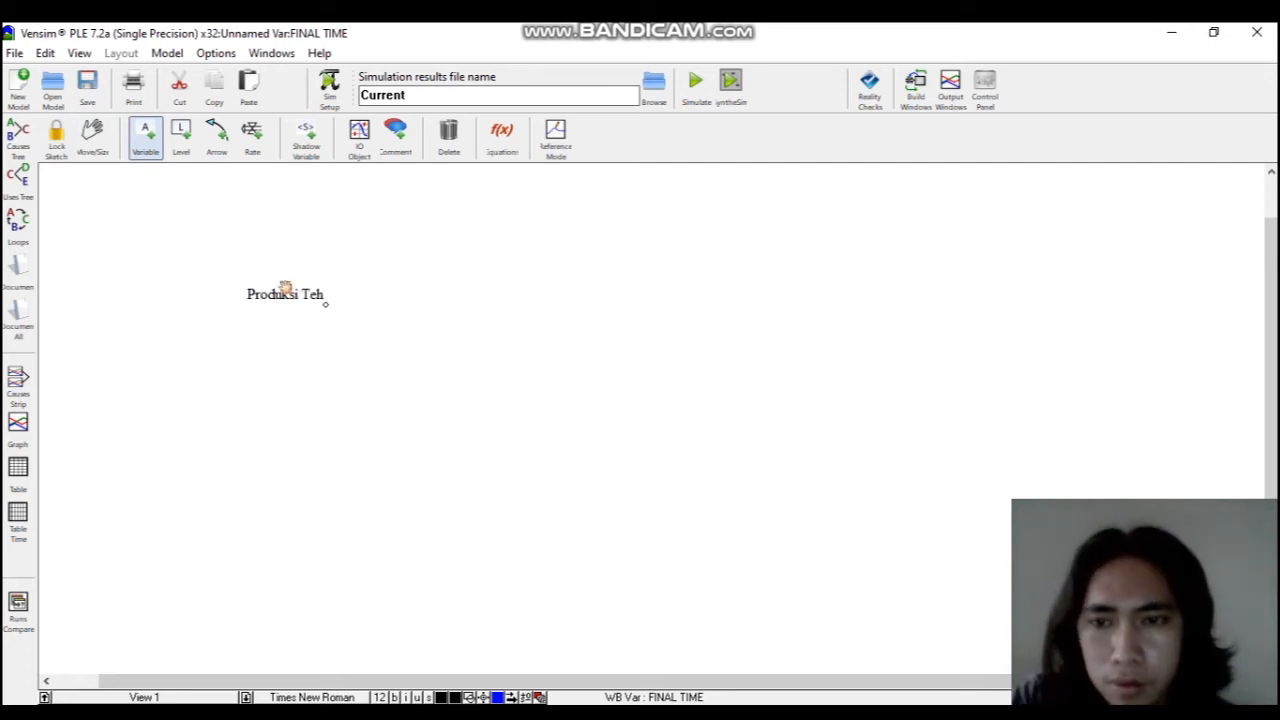
click(297, 200)
text(Daerah Gagal Panen)
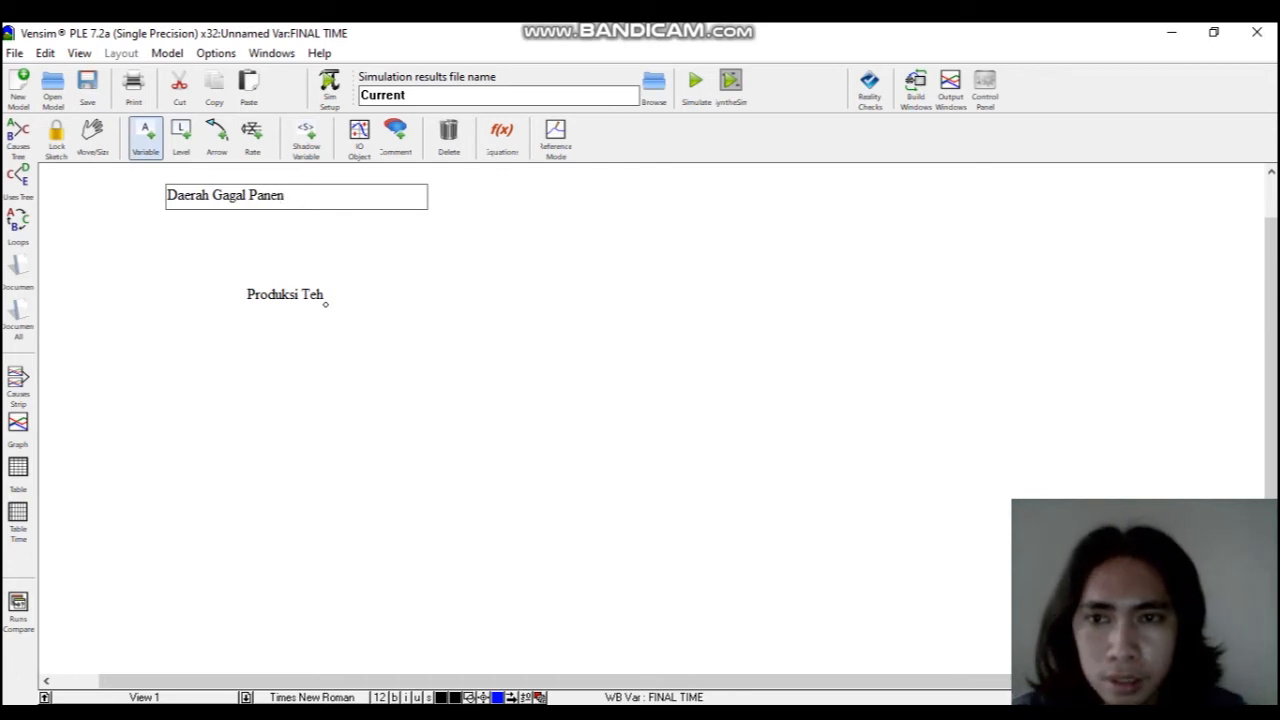
key(Return)
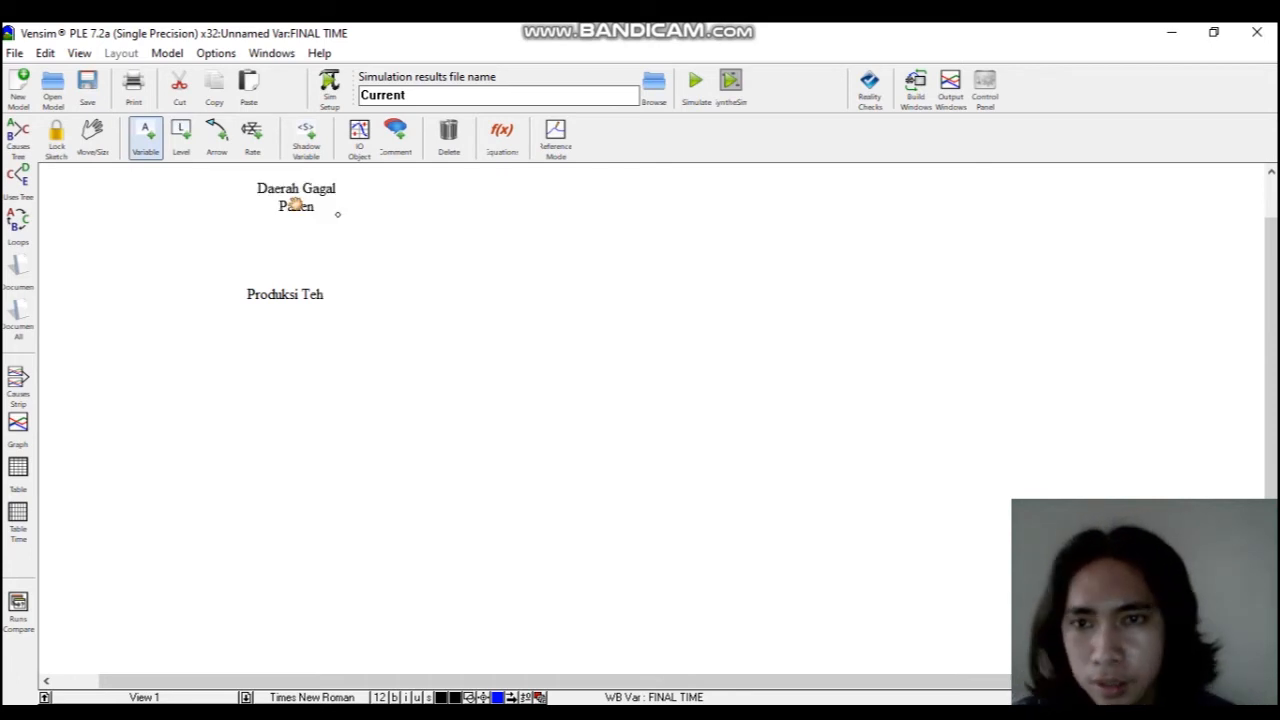
Add the variables Bahan Baku Teh and Tingkat Permintaan Teh, one under the other, below and left of Produksi Teh.
click(101, 357)
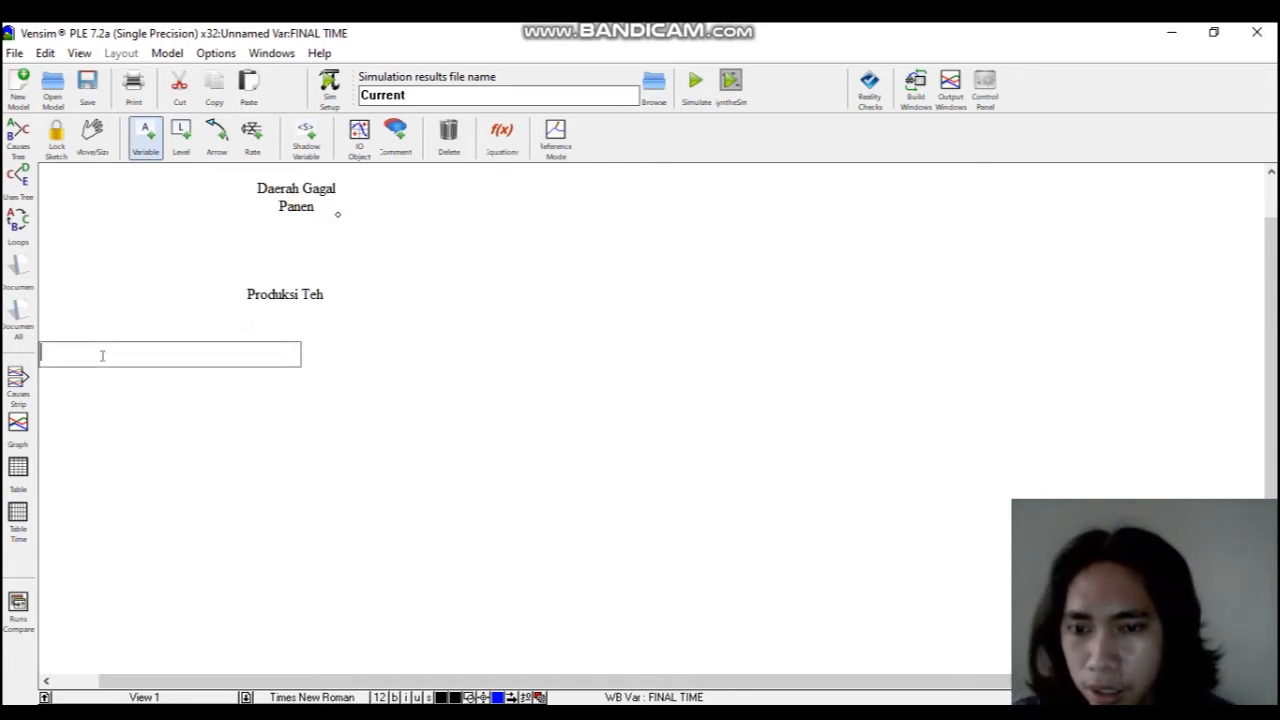
text(Bahan Baku)
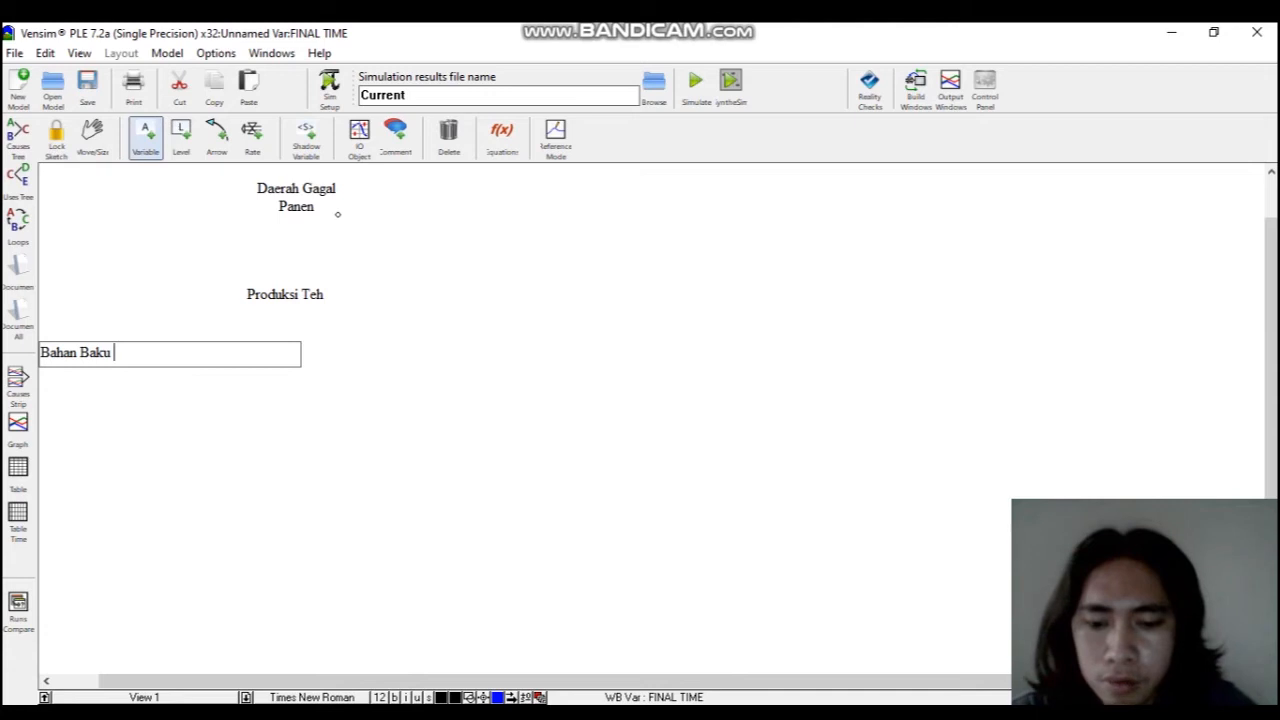
text( Teh)
key(Return)
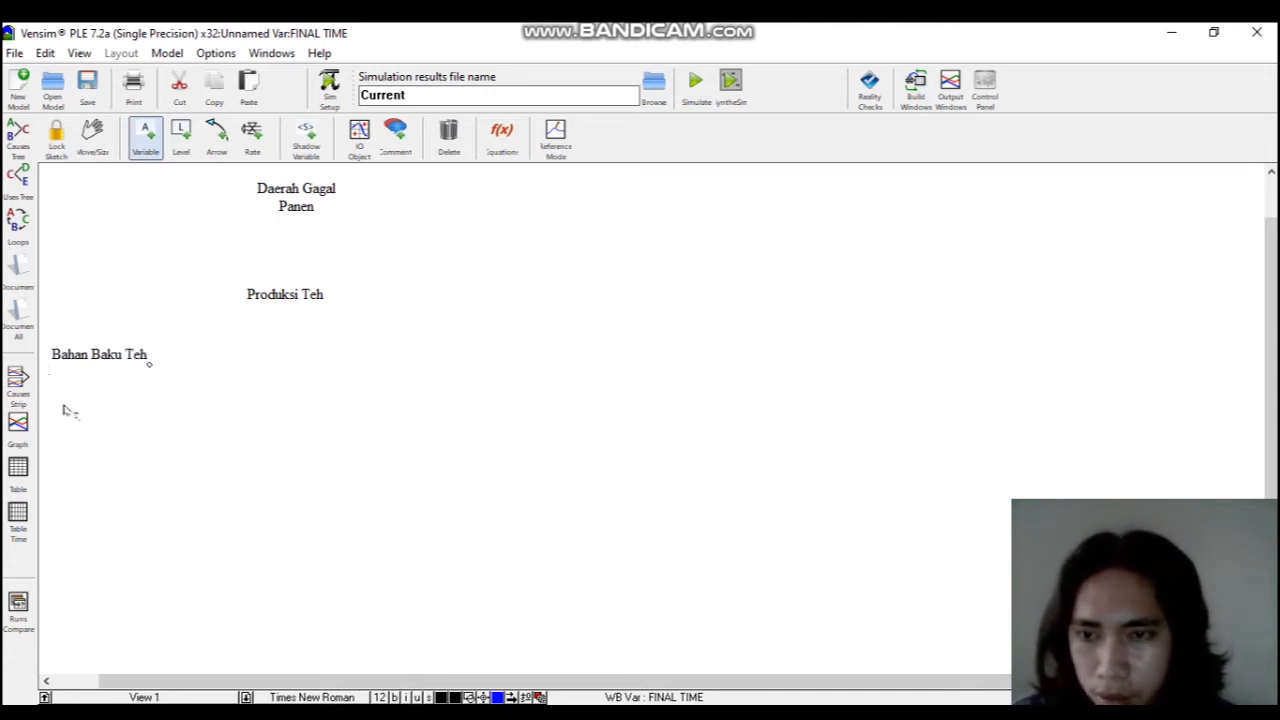
click(120, 433)
text(Tingkat Permin)
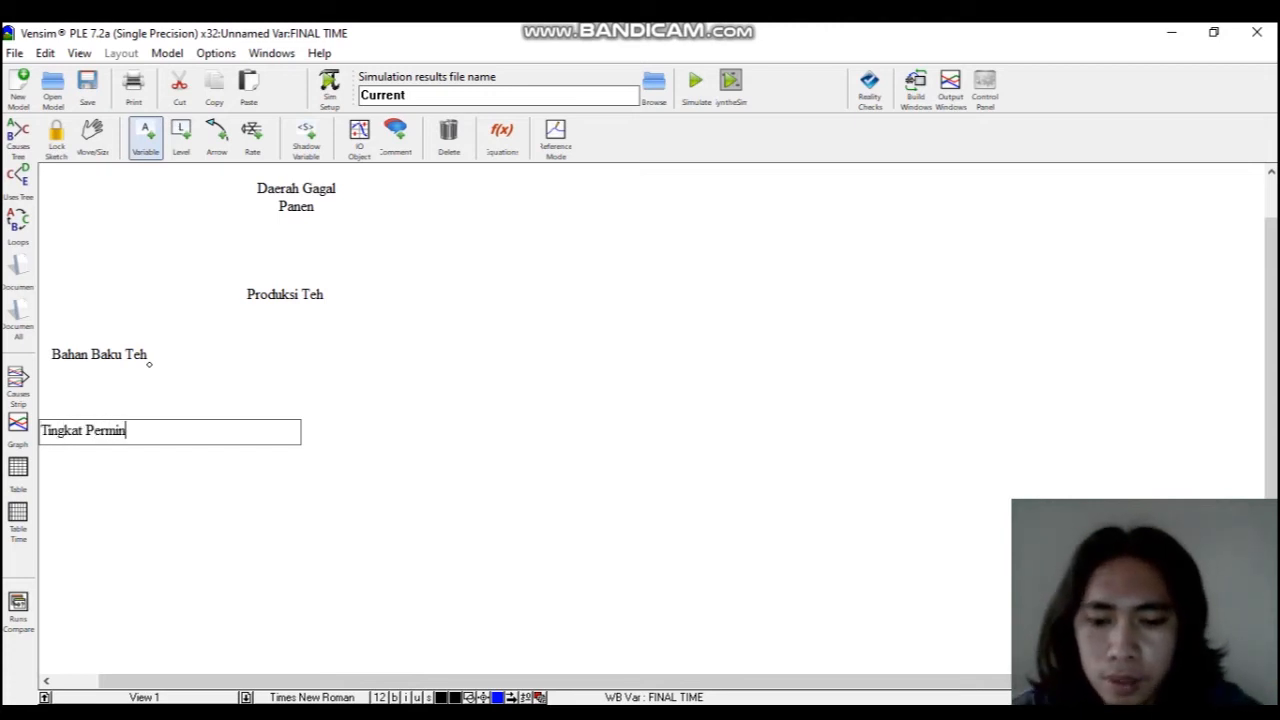
text(taan Teh)
key(Return)
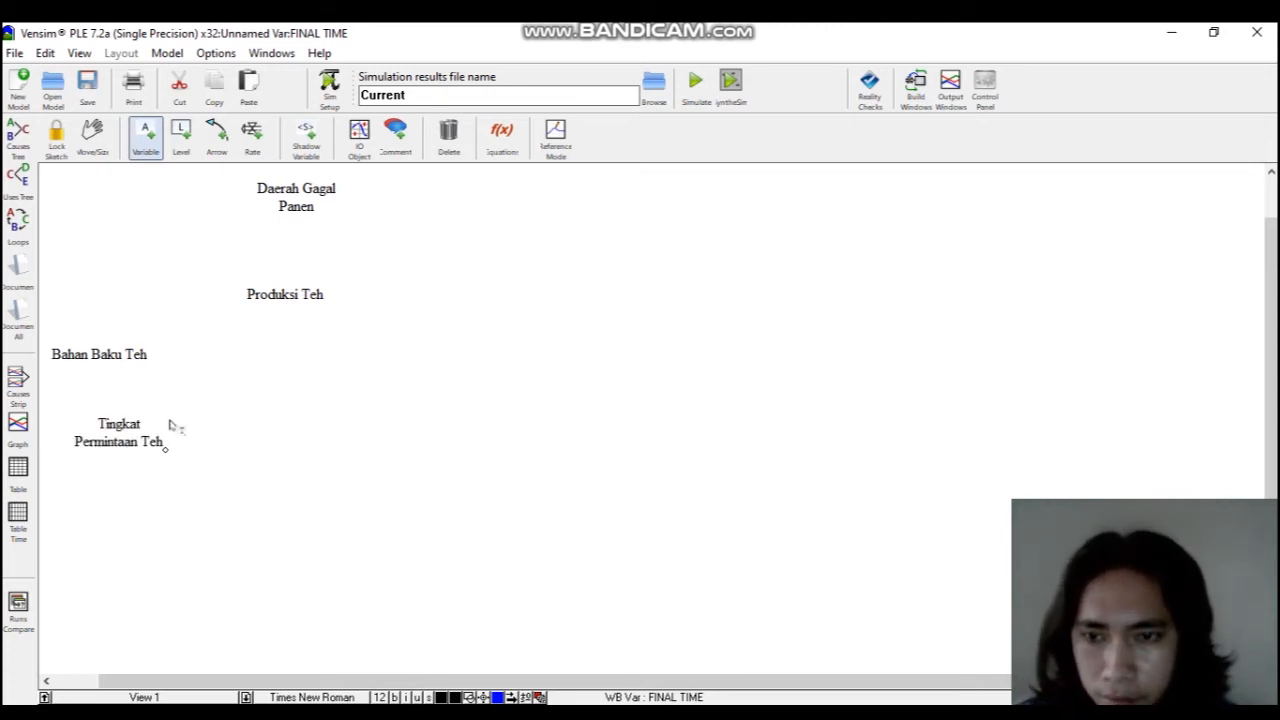
Add the variable Kapasitas Produksi below Produksi Teh and the variable Jumlah Tenaga Kerja above and right of Kapasitas Produksi.
click(252, 504)
text(Kapasitas Produ)
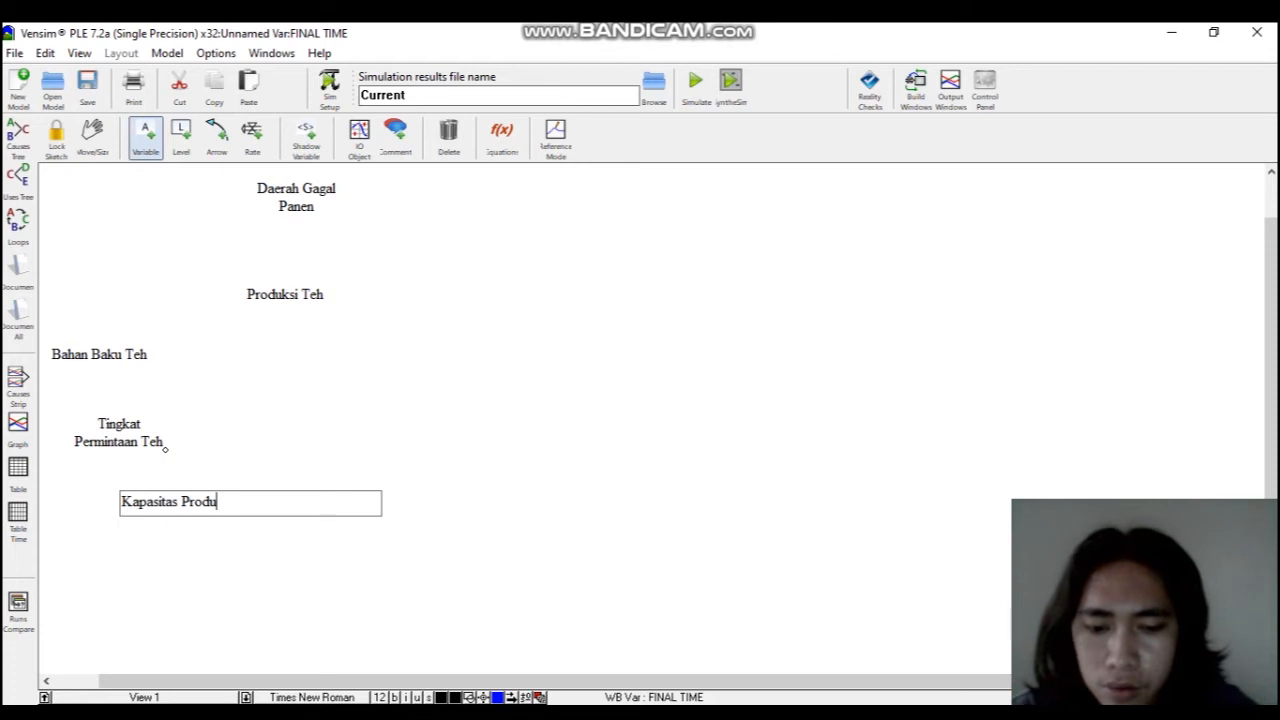
text(ksi)
key(Return)
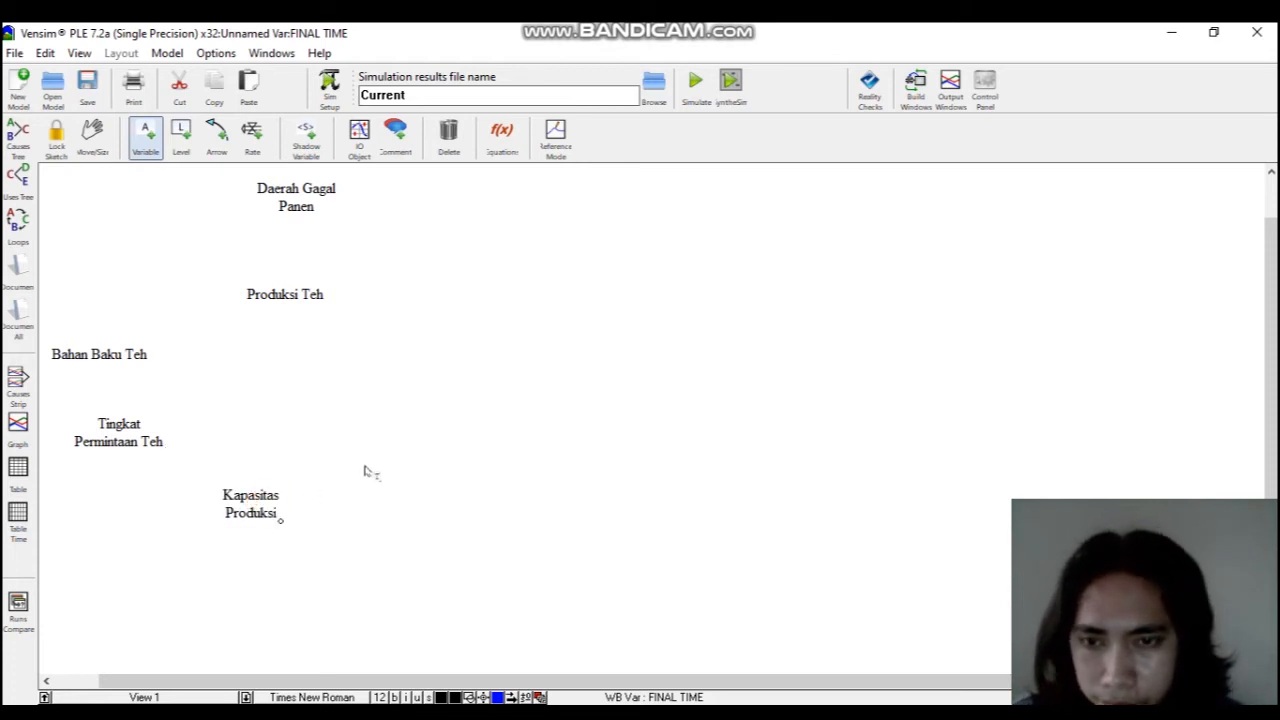
click(378, 417)
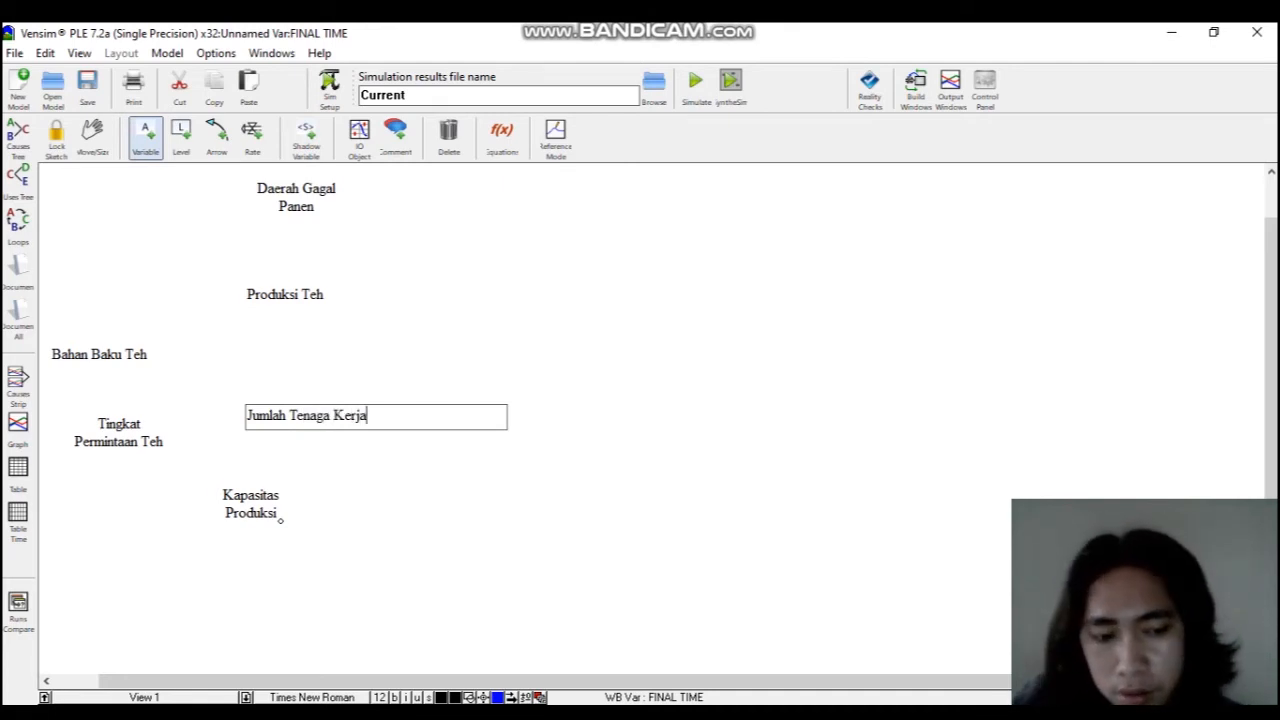
text(Jumlah Tenaga Kerja)
key(Return)
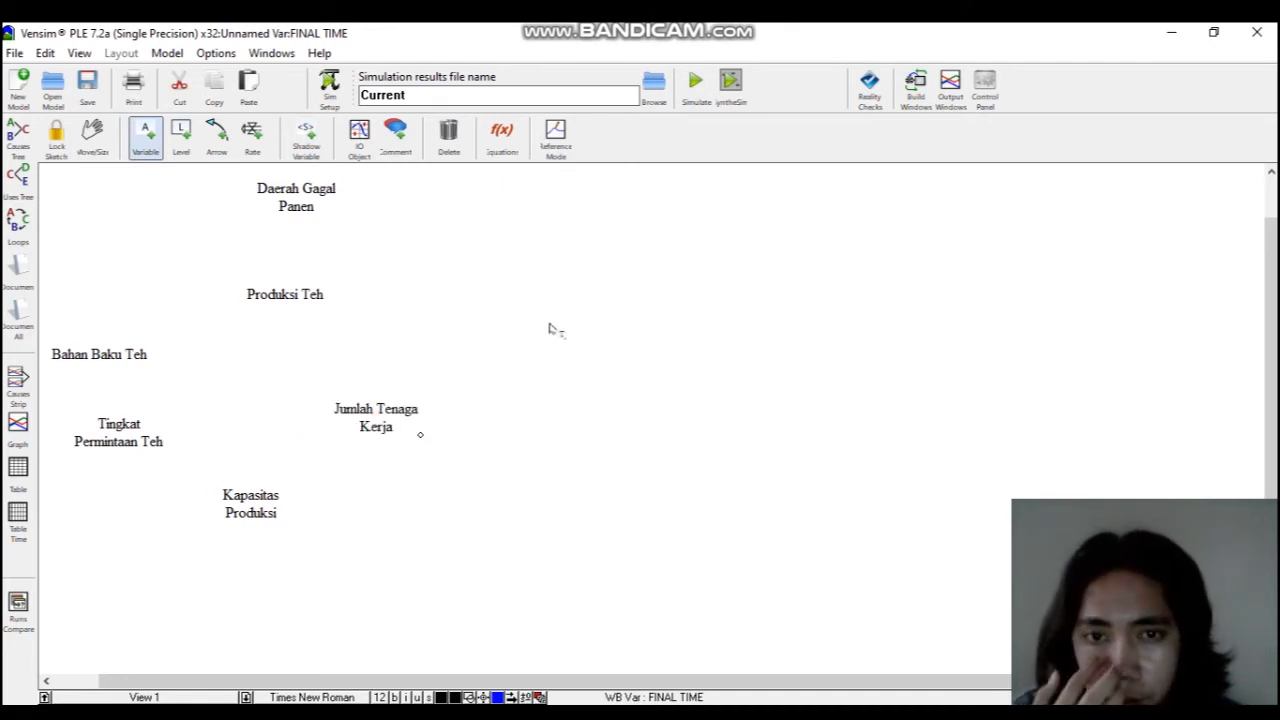
Add the variable Stok Teh to the right of Produksi Teh and the variable Konsumsi Teh above and right of Stok Teh.
click(555, 322)
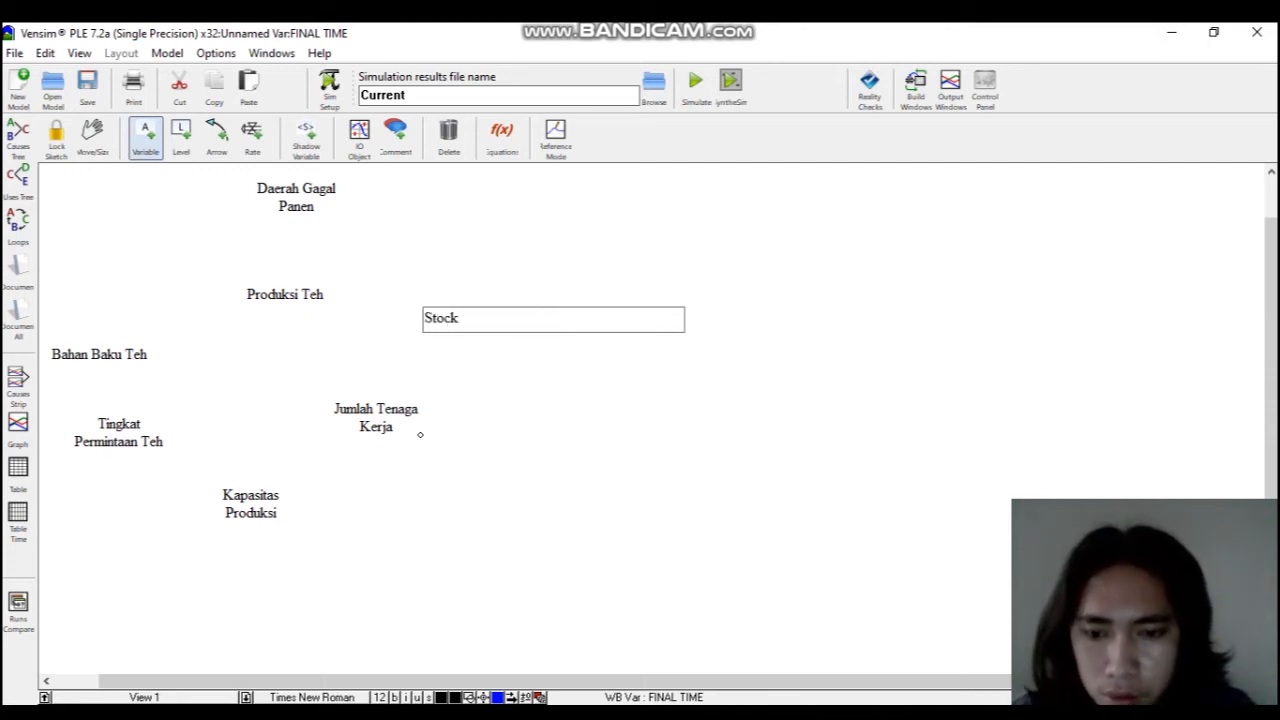
text(Stoc)
key(BackSpace)
text(k )
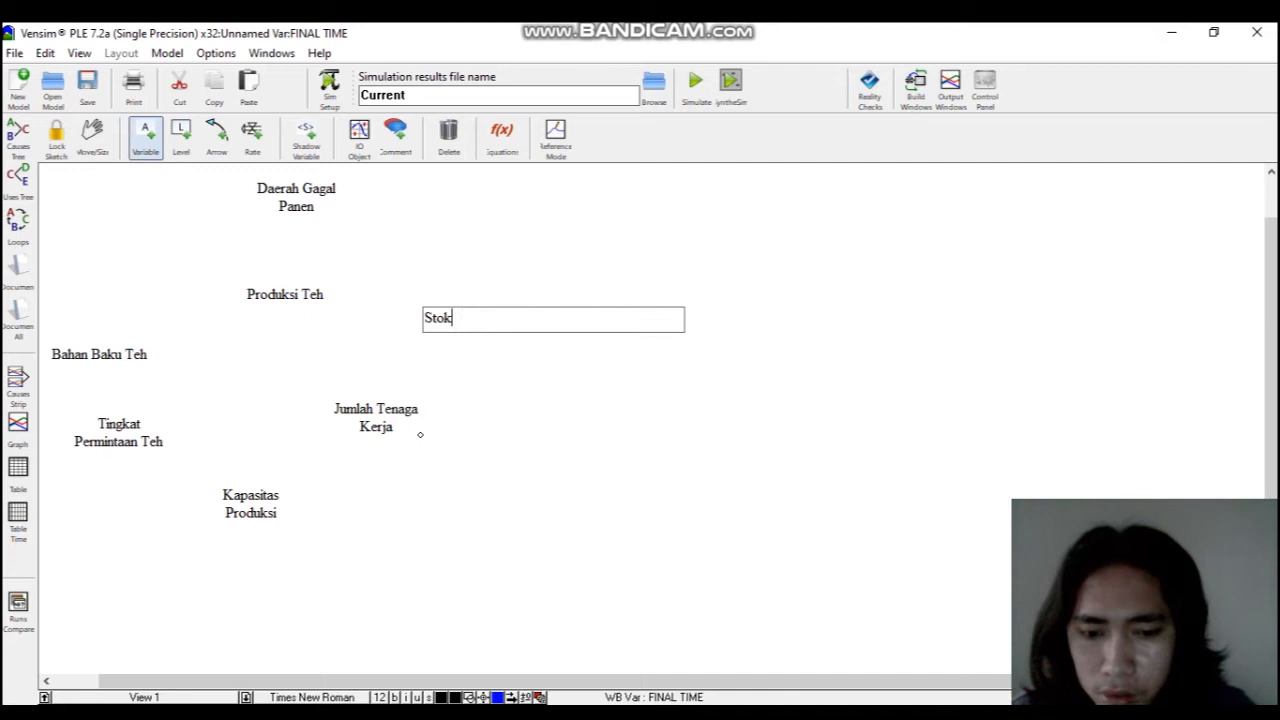
text(Teh)
key(Return)
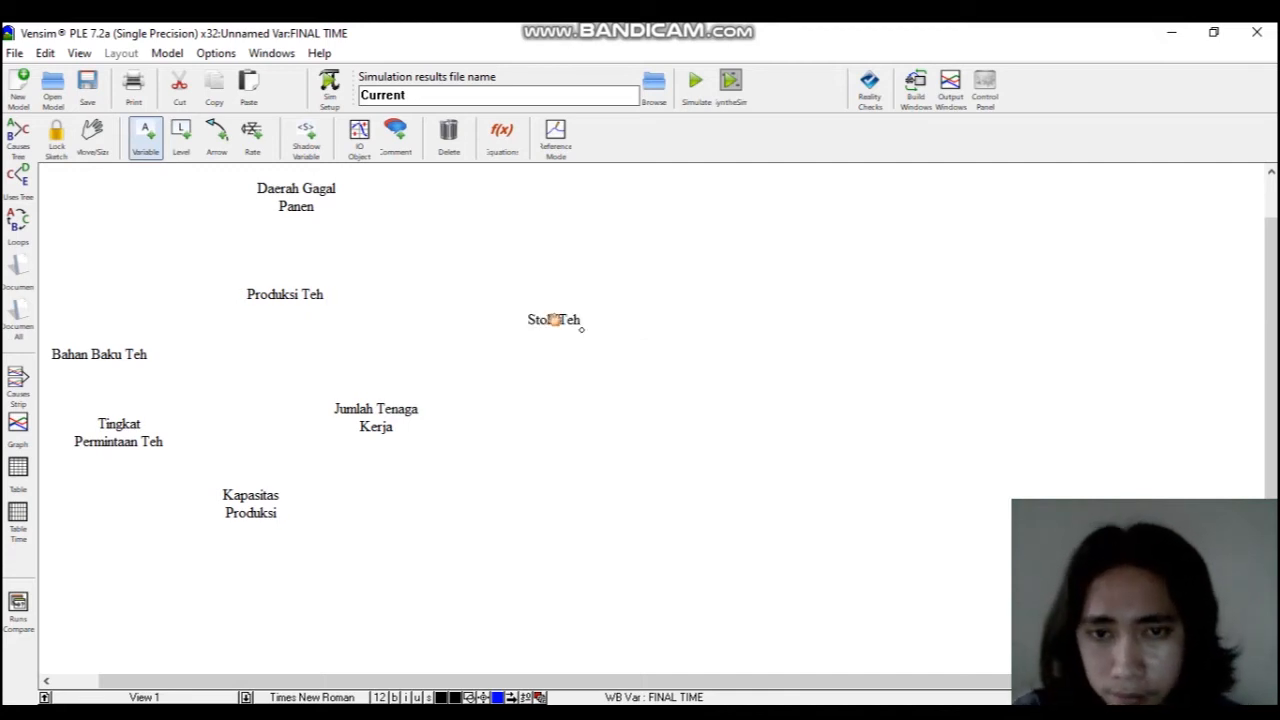
click(659, 210)
text(Konsumsi Teh)
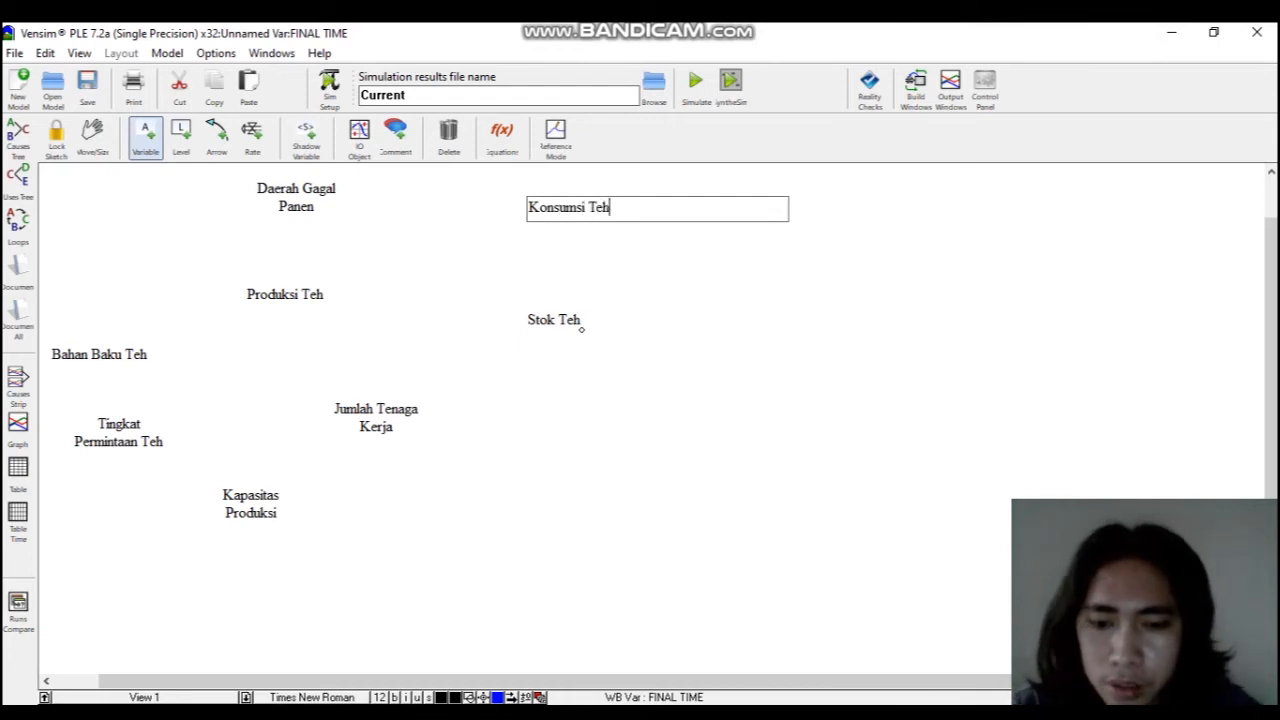
key(Return)
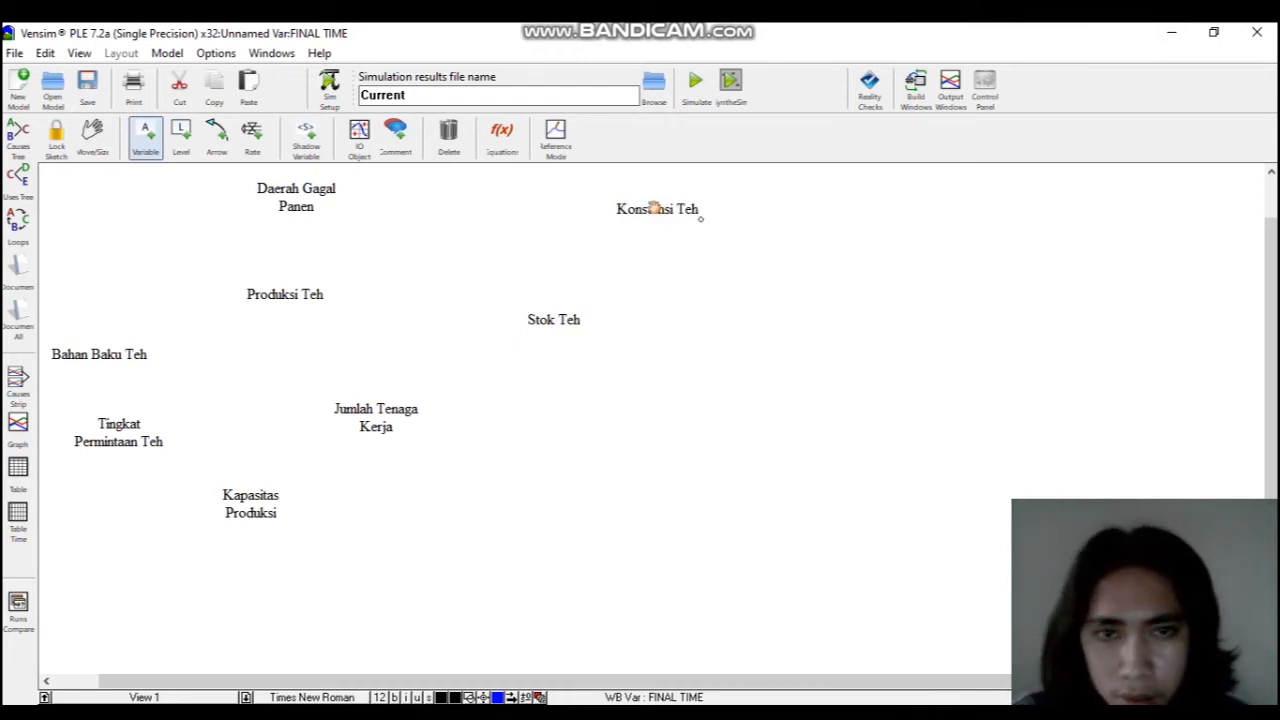
Add the variables Harga Teh, Ekspor teh and Impor Teh in an arc around the right and lower side of Stok Teh.
click(792, 287)
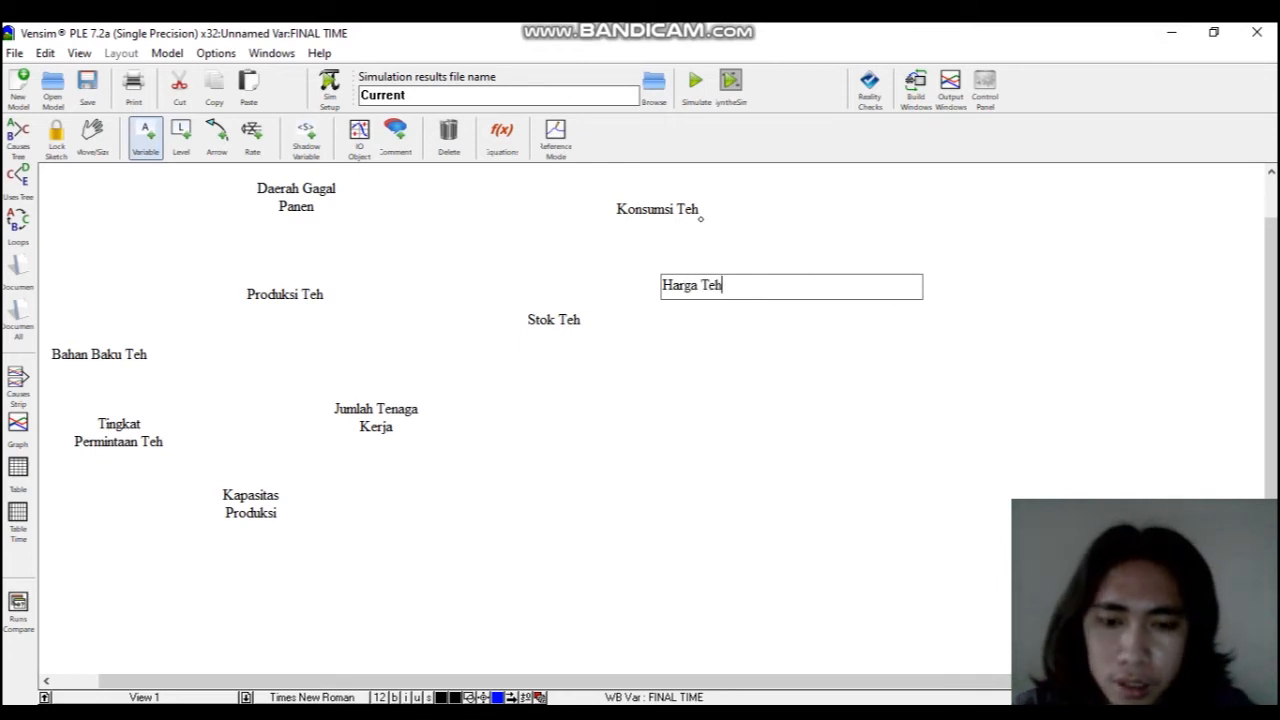
key(Return)
click(704, 404)
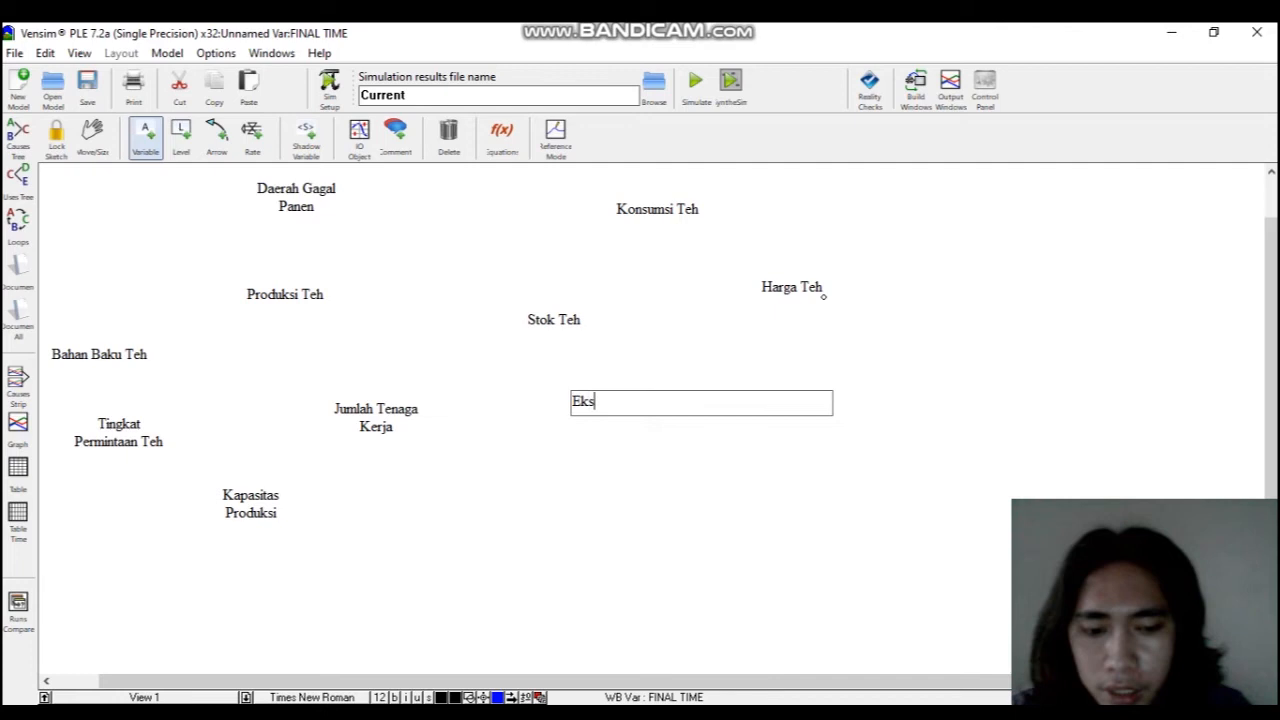
key(Return)
click(559, 491)
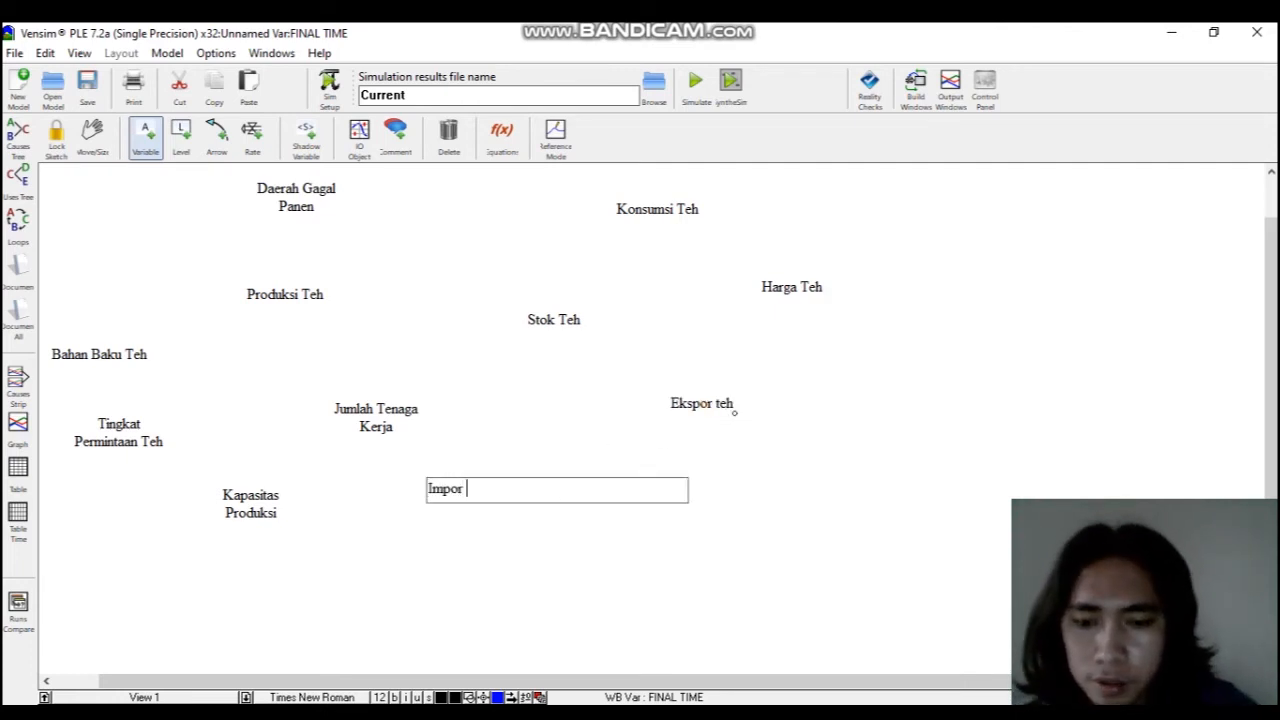
key(Return)
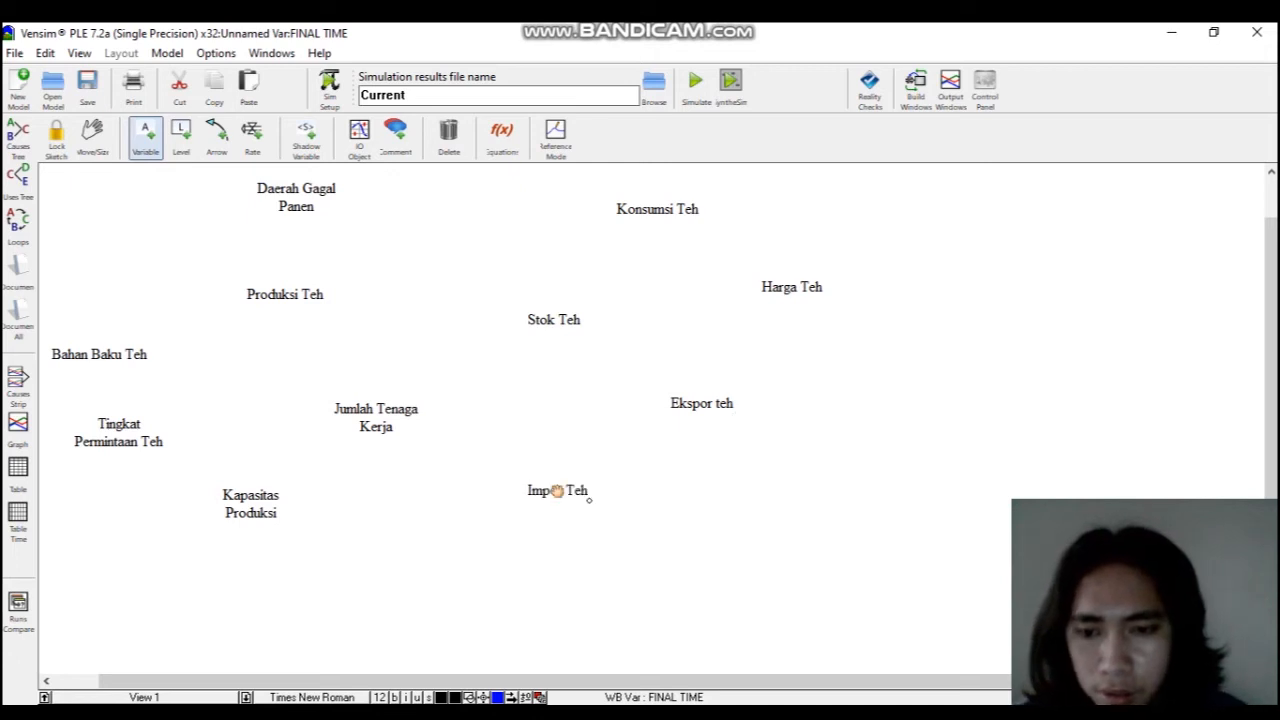
Spread out the variables Harga Teh, Ekspor teh, Kapasitas Produksi, Tingkat Permintaan Teh, Produksi Teh and Jumlah Tenaga Kerja on the sketch.
click(794, 293)
drag(795, 294, 819, 295)
drag(704, 399, 721, 402)
drag(255, 500, 252, 536)
drag(113, 424, 115, 471)
drag(289, 302, 299, 307)
drag(355, 405, 387, 440)
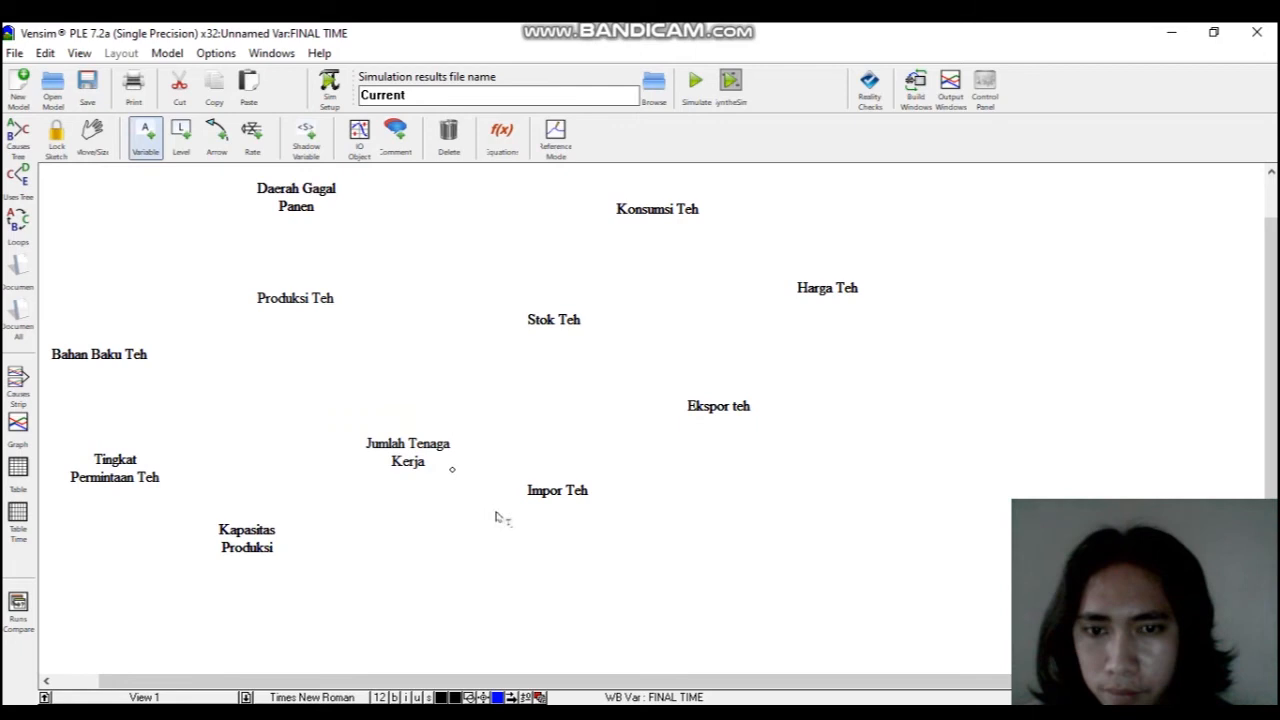
Move Impor Teh and Ekspor teh farther down and to the right, away from Stok Teh.
click(552, 494)
drag(578, 505, 619, 532)
drag(748, 410, 782, 424)
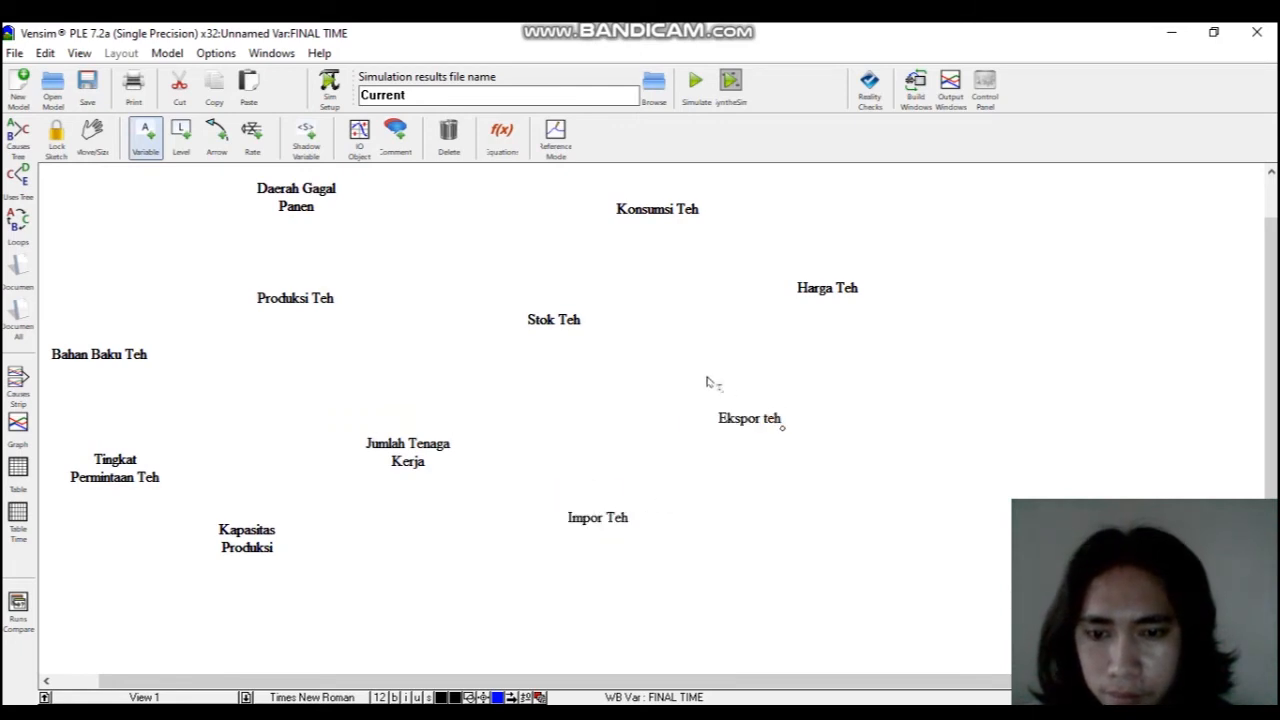
Fine-tune the positions of Produksi Teh, Stok Teh, Ekspor teh, Harga Teh, Konsumsi Teh and Kapasitas Produksi to leave space between them.
drag(318, 297, 345, 311)
drag(570, 328, 579, 343)
drag(790, 430, 803, 436)
drag(858, 295, 882, 303)
drag(662, 214, 676, 207)
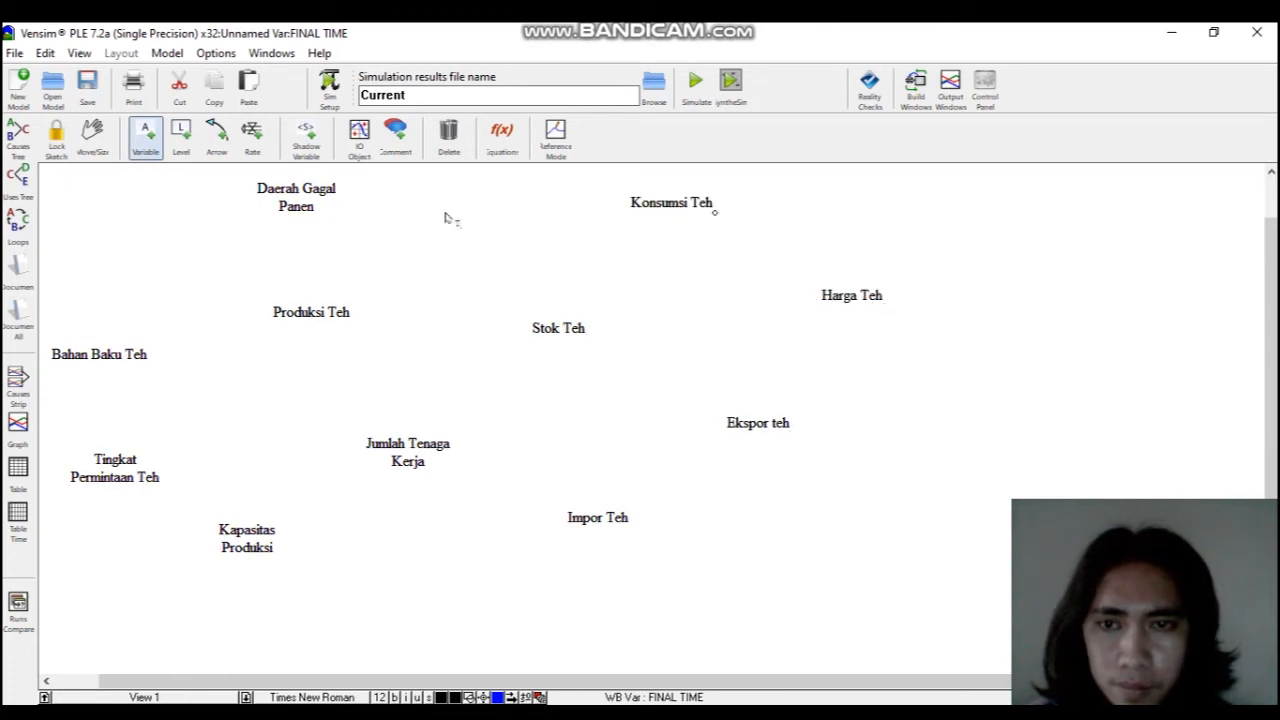
drag(547, 326, 558, 322)
drag(260, 530, 287, 564)
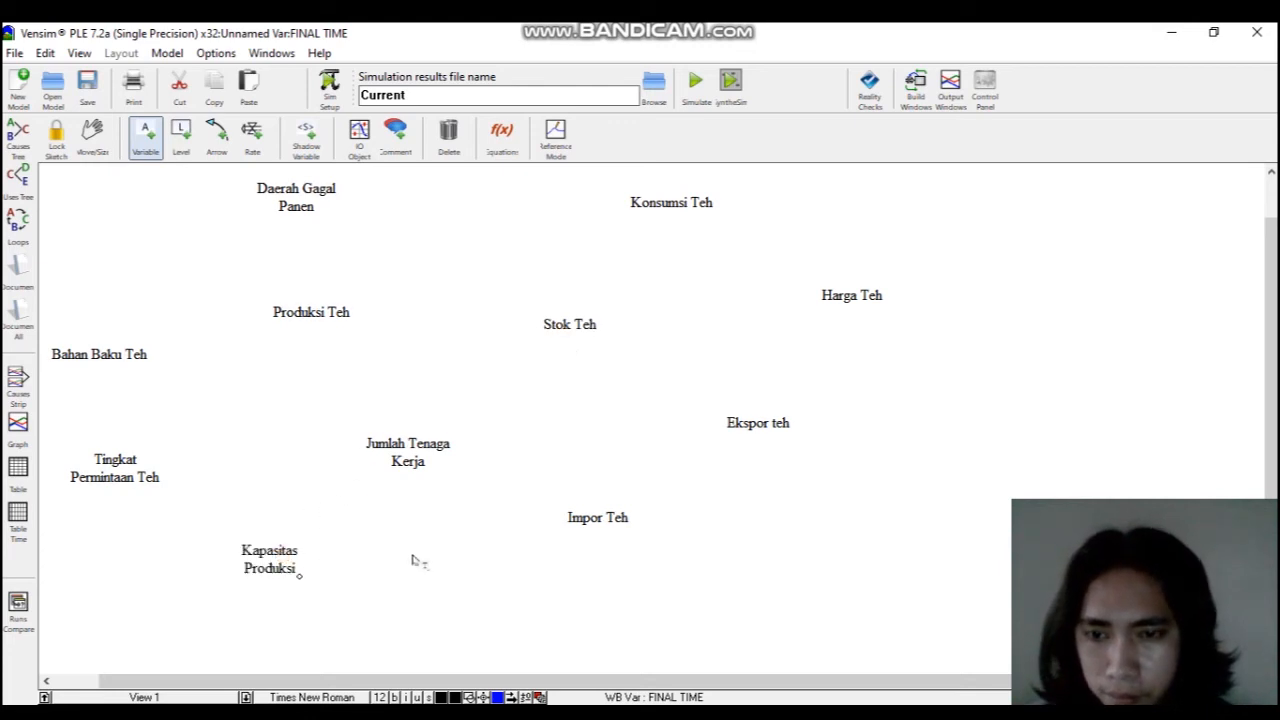
Move Jumlah Tenaga Kerja, Impor Teh, Ekspor teh and Harga Teh slightly farther right and down on the sketch.
drag(407, 460, 418, 464)
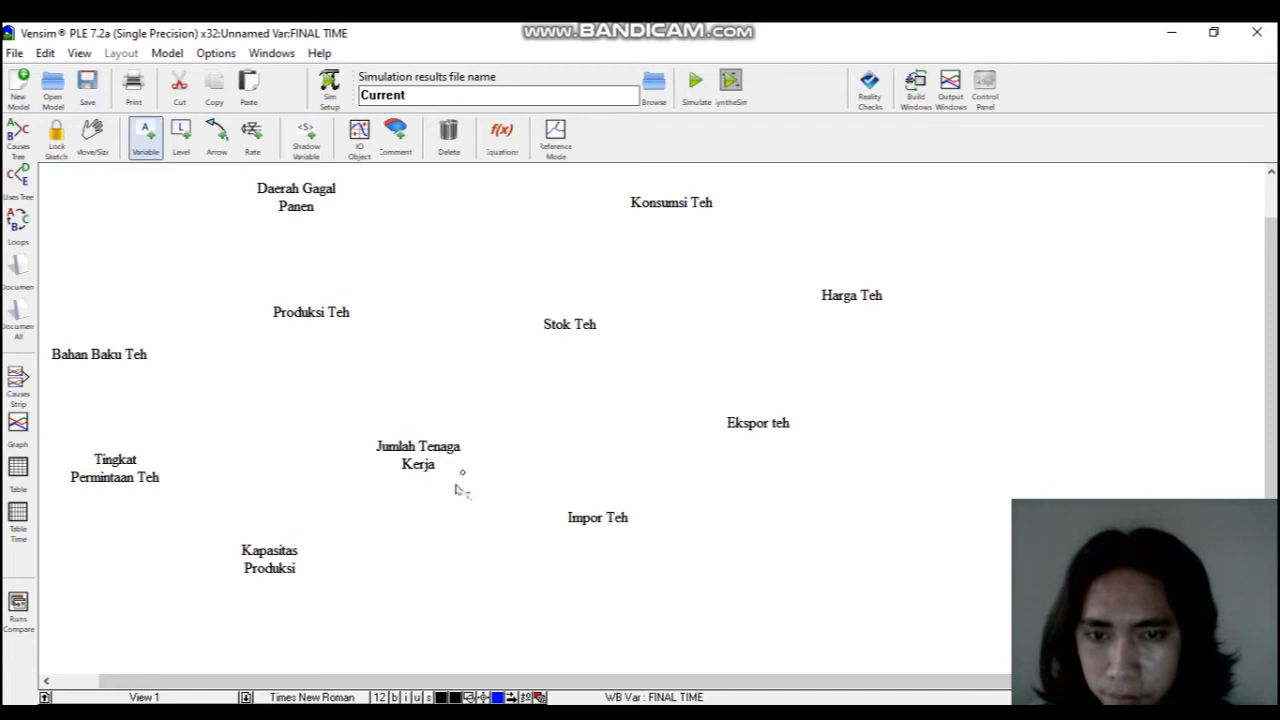
drag(588, 517, 646, 534)
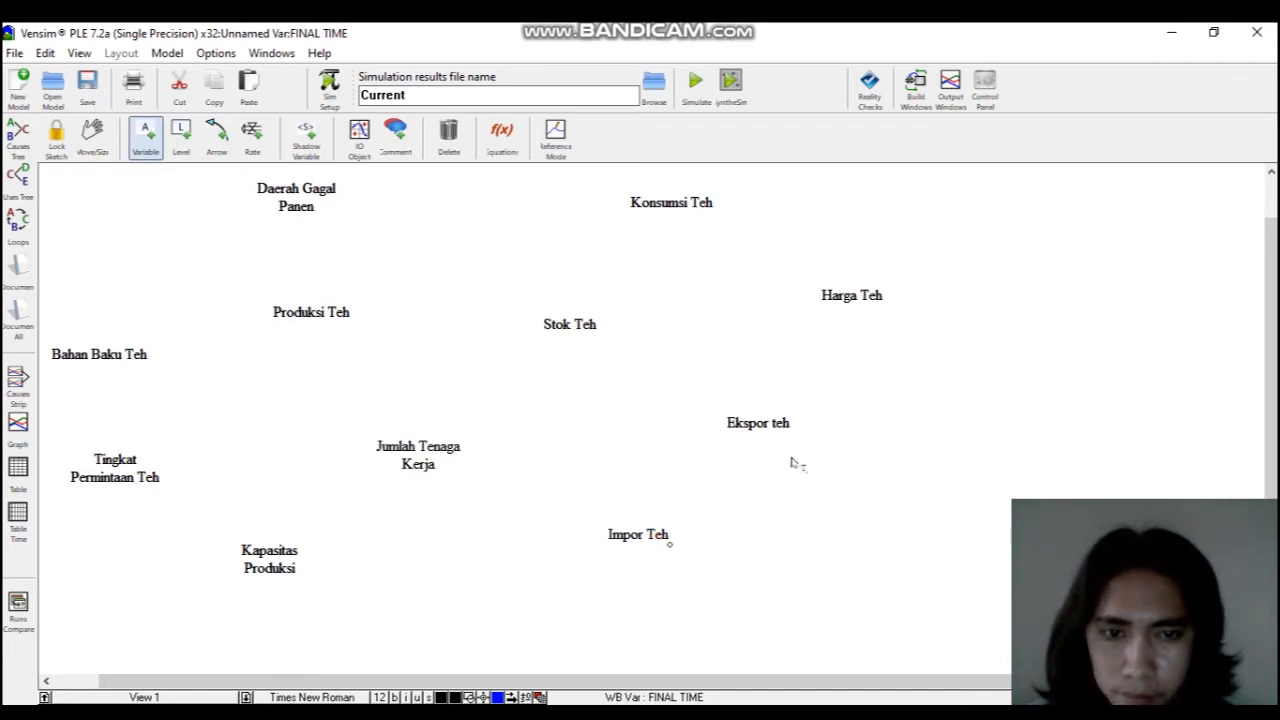
click(772, 425)
drag(803, 441, 818, 437)
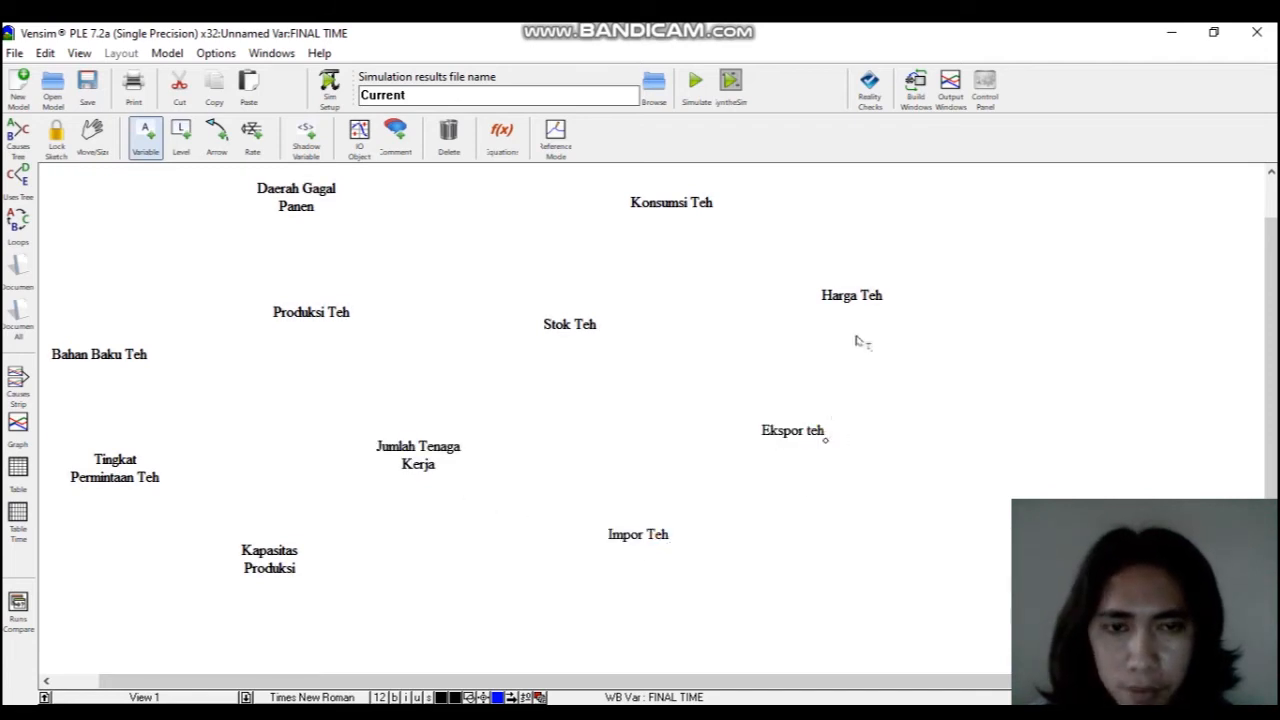
click(874, 309)
drag(874, 309, 888, 316)
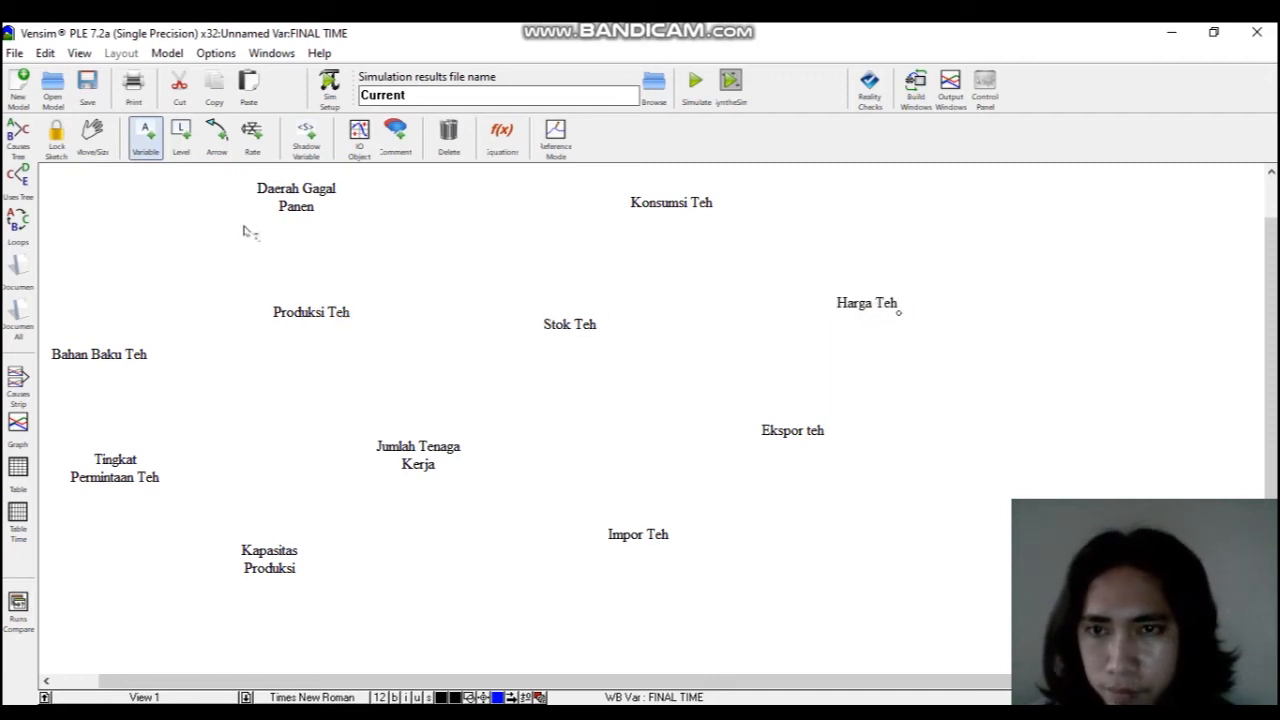
Move Bahan Baku Teh and Tingkat Permintaan Teh upward, and shift Daerah Gagal Panen and Produksi Teh slightly right.
drag(138, 356, 146, 259)
drag(290, 205, 321, 197)
mouse_move(309, 311)
mouse_down()
mouse_move(328, 326)
mouse_move(317, 318)
mouse_up()
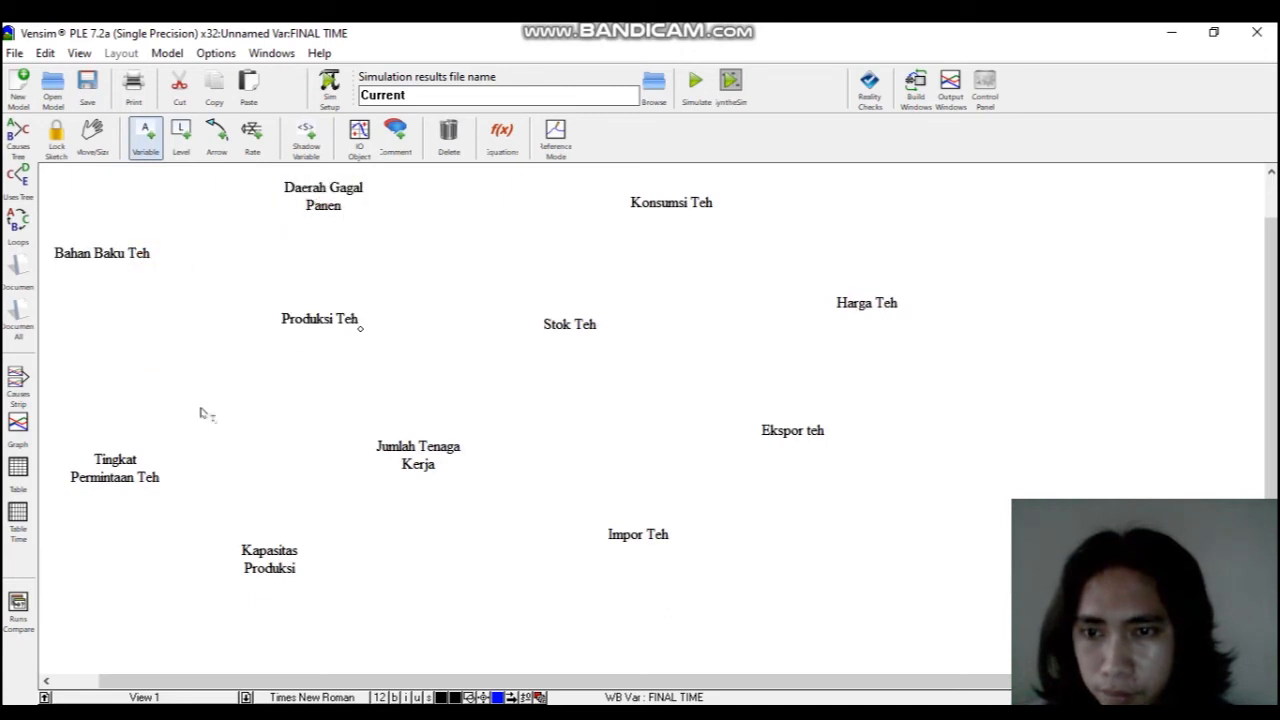
click(113, 470)
drag(120, 375, 118, 376)
Add the variable Luas Lahan Teh below Tingkat Permintaan Teh.
click(168, 464)
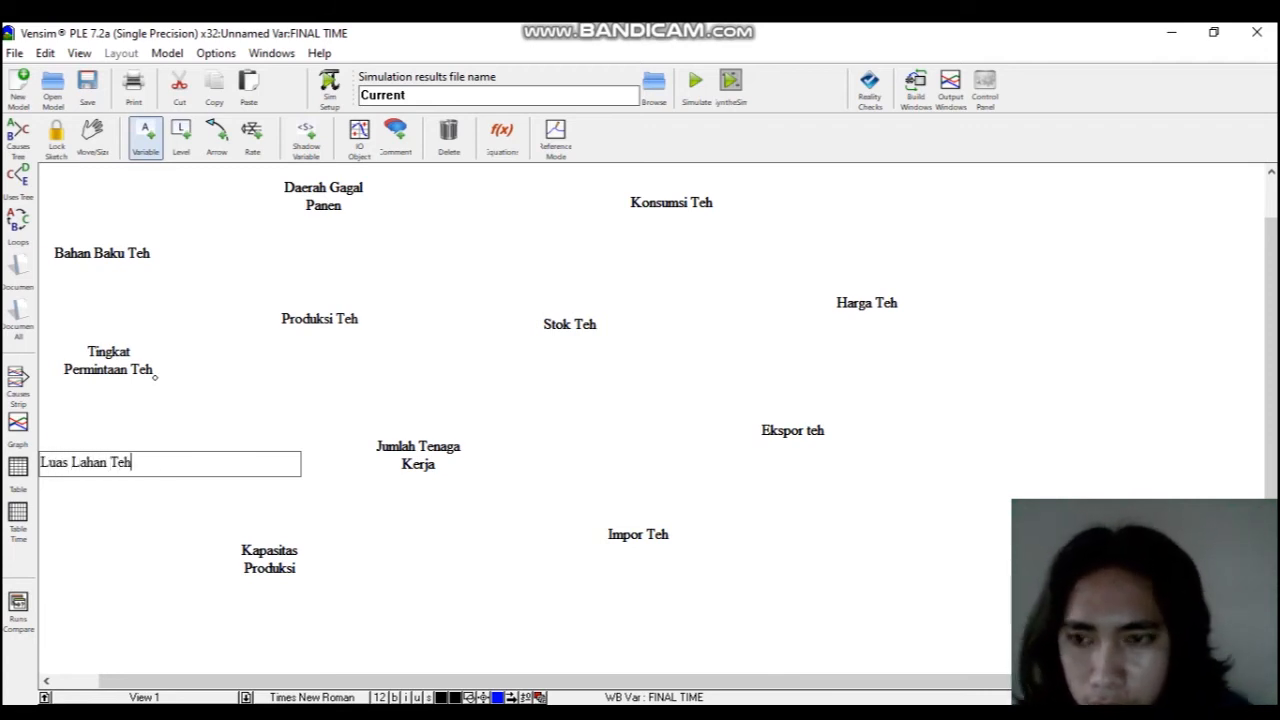
key(Return)
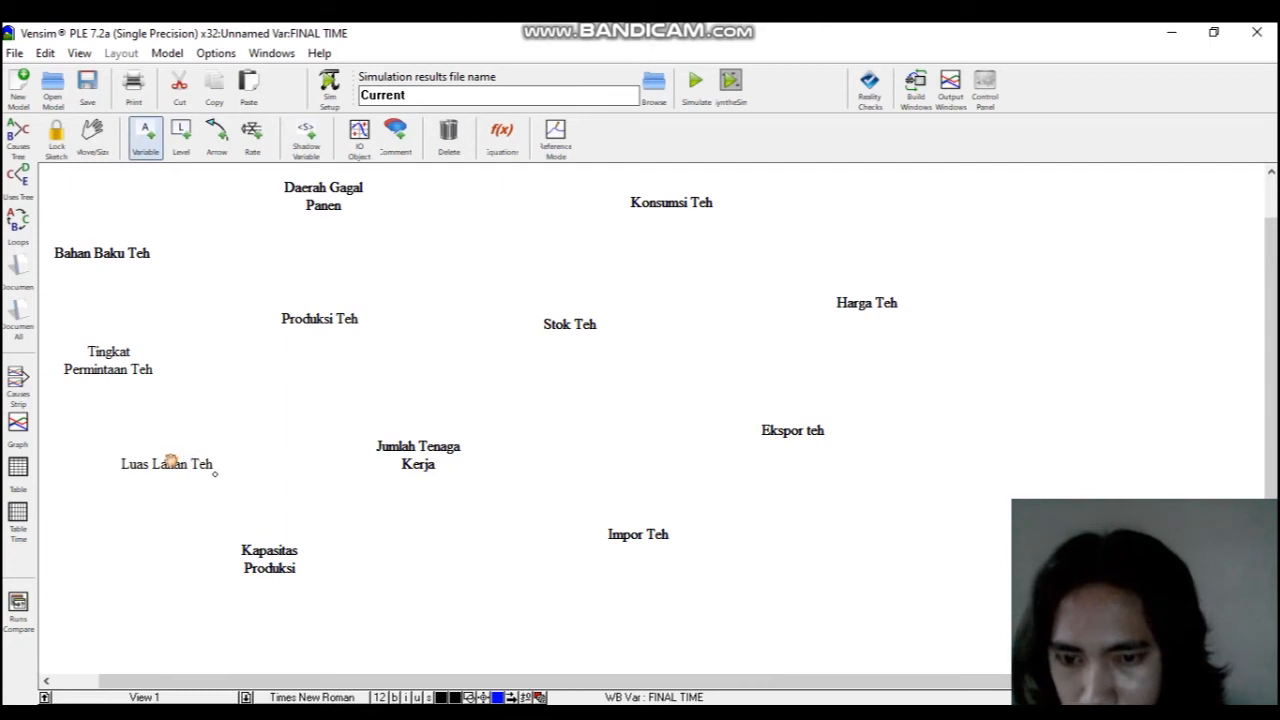
mouse_move(170, 472)
mouse_down()
mouse_move(157, 489)
mouse_move(147, 482)
mouse_up()
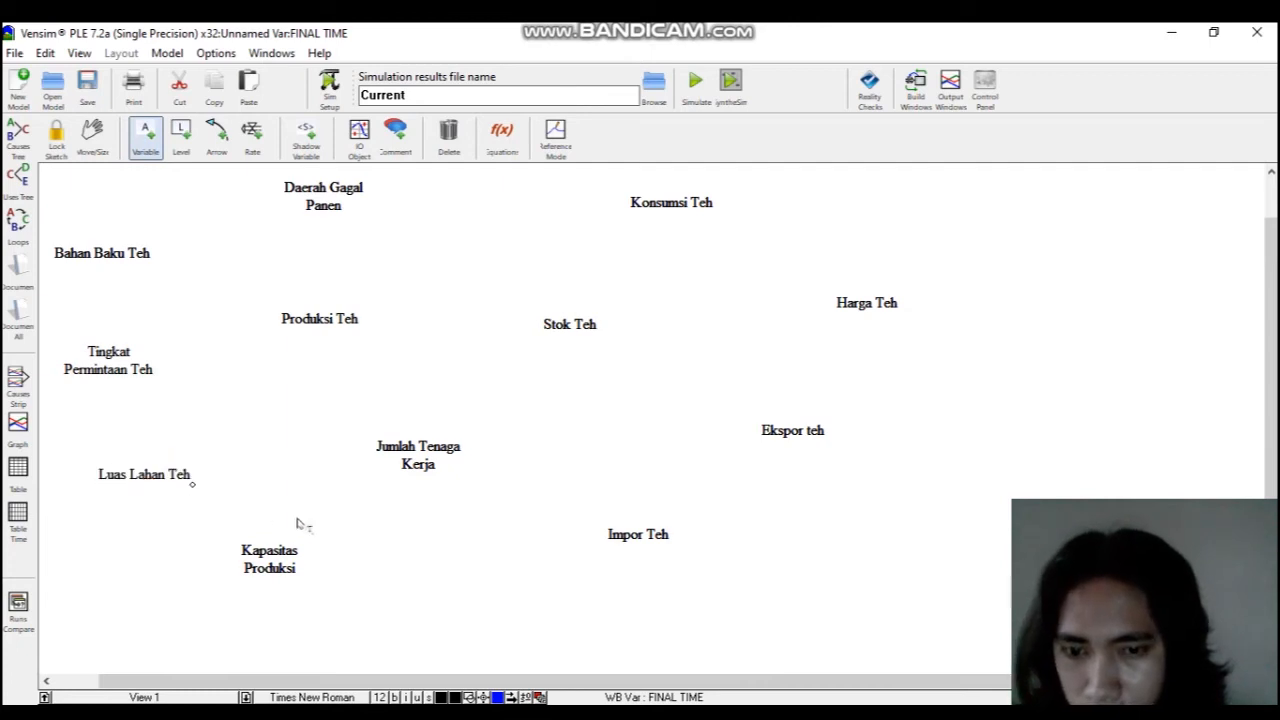
Move Jumlah Tenaga Kerja down between Kapasitas Produksi and Impor Teh, nudging Impor Teh right and Kapasitas Produksi down.
drag(641, 525, 671, 527)
drag(412, 460, 460, 558)
drag(292, 557, 282, 581)
scroll(577, 491, down, 2)
scroll(676, 430, up, 1)
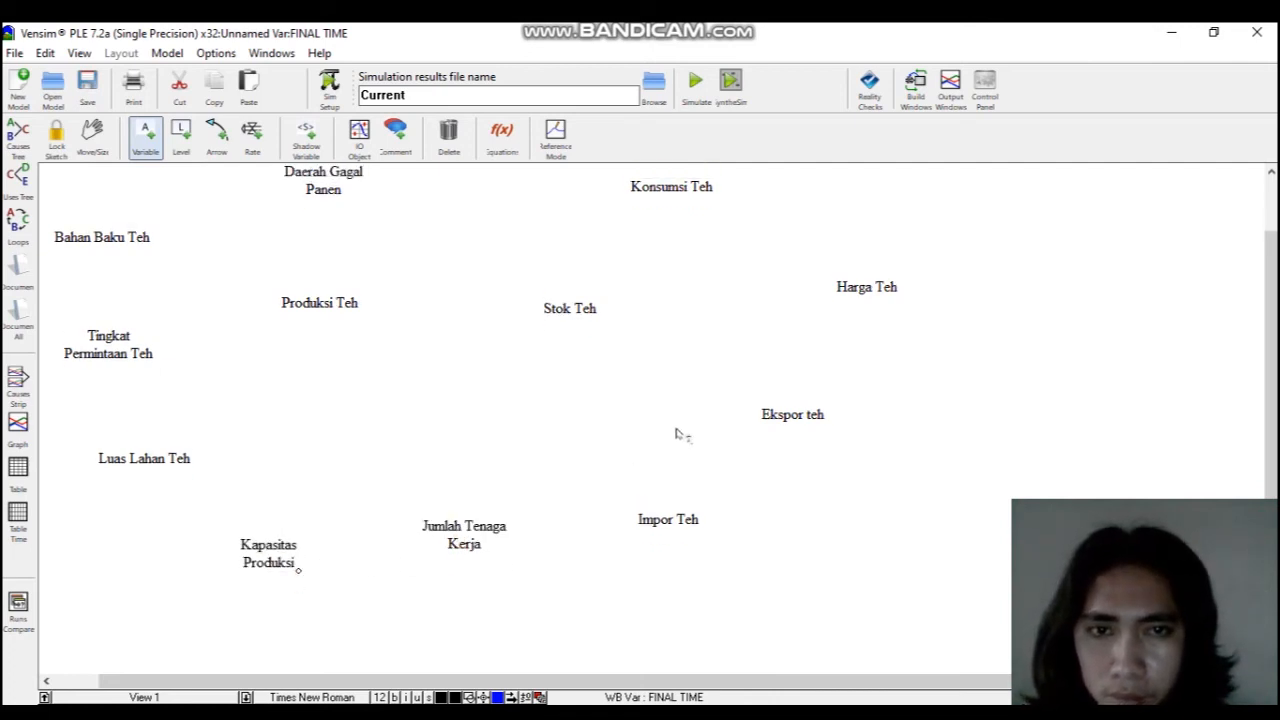
scroll(580, 265, up, 2)
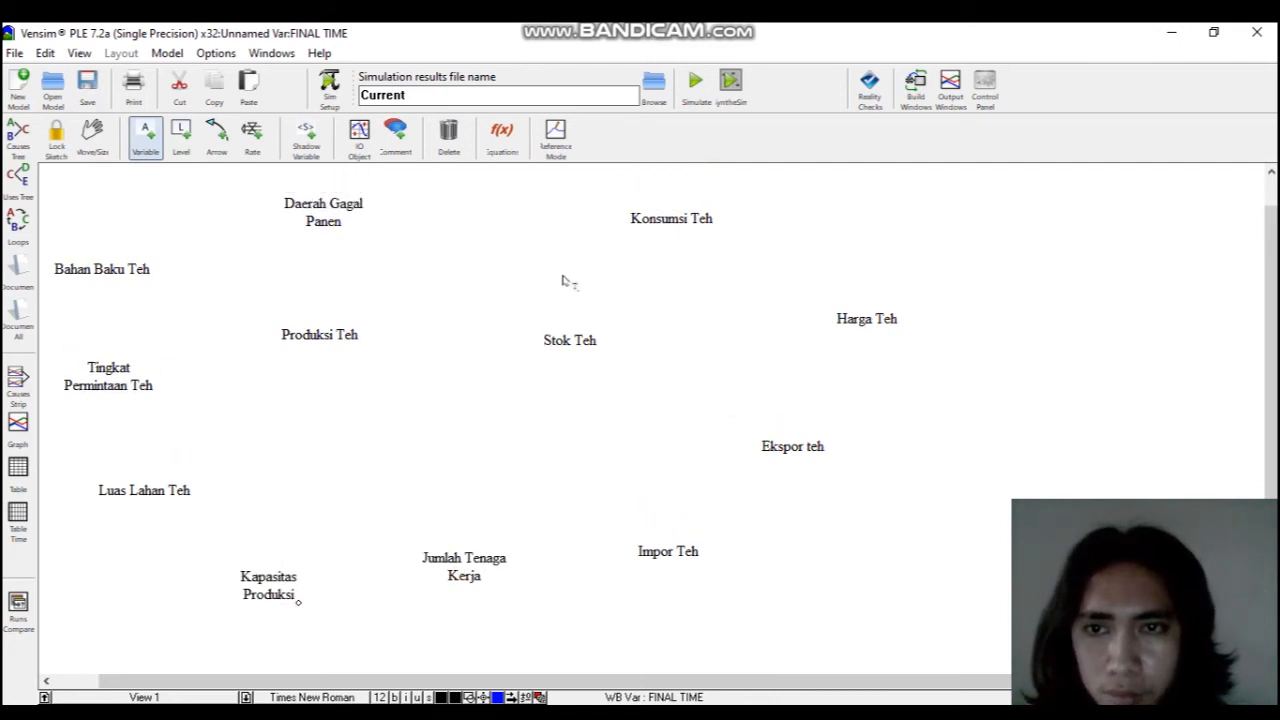
scroll(557, 292, down, 1)
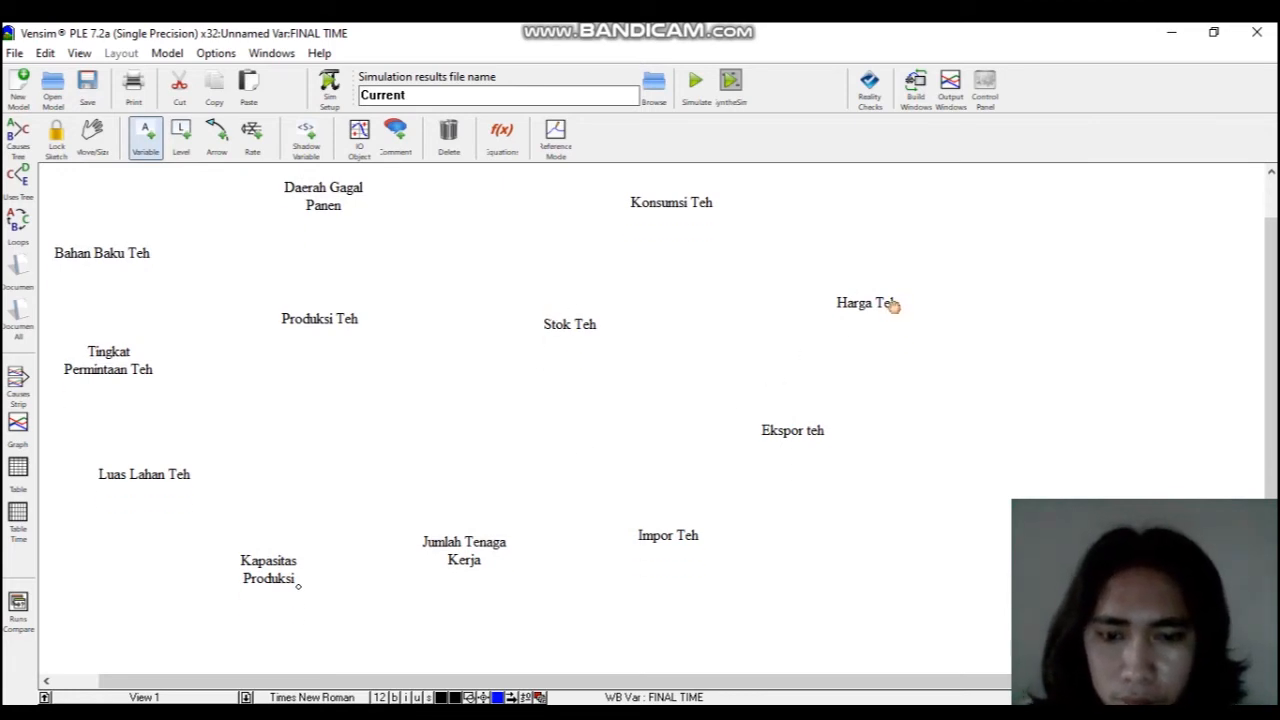
Shift Konsumsi Teh, Stok Teh and Produksi Teh to the right on the sketch.
drag(682, 205, 718, 213)
drag(586, 326, 614, 329)
drag(696, 209, 704, 207)
drag(358, 318, 404, 334)
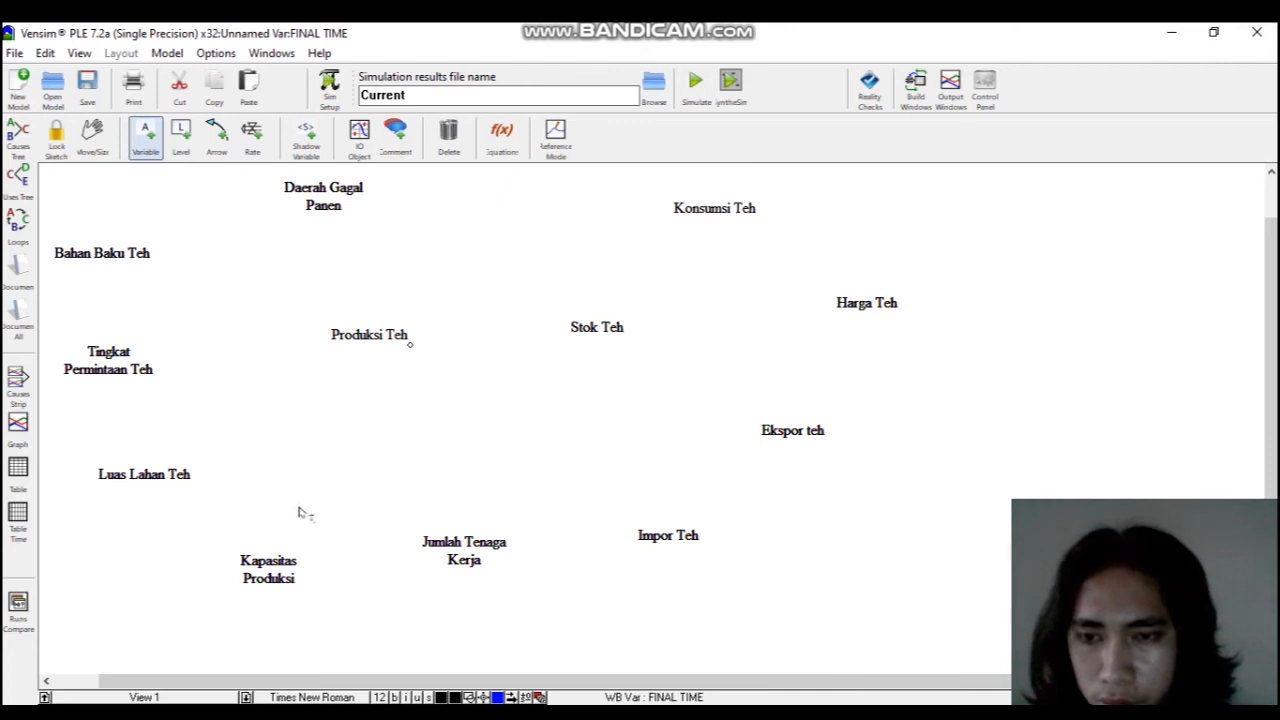
Move Harga Teh, Ekspor teh, Impor Teh, Jumlah Tenaga Kerja and Kapasitas Produksi farther right, and lock the sketch.
drag(896, 302, 925, 307)
drag(815, 430, 875, 408)
drag(686, 543, 755, 536)
drag(495, 560, 573, 568)
drag(288, 578, 362, 548)
drag(549, 571, 541, 563)
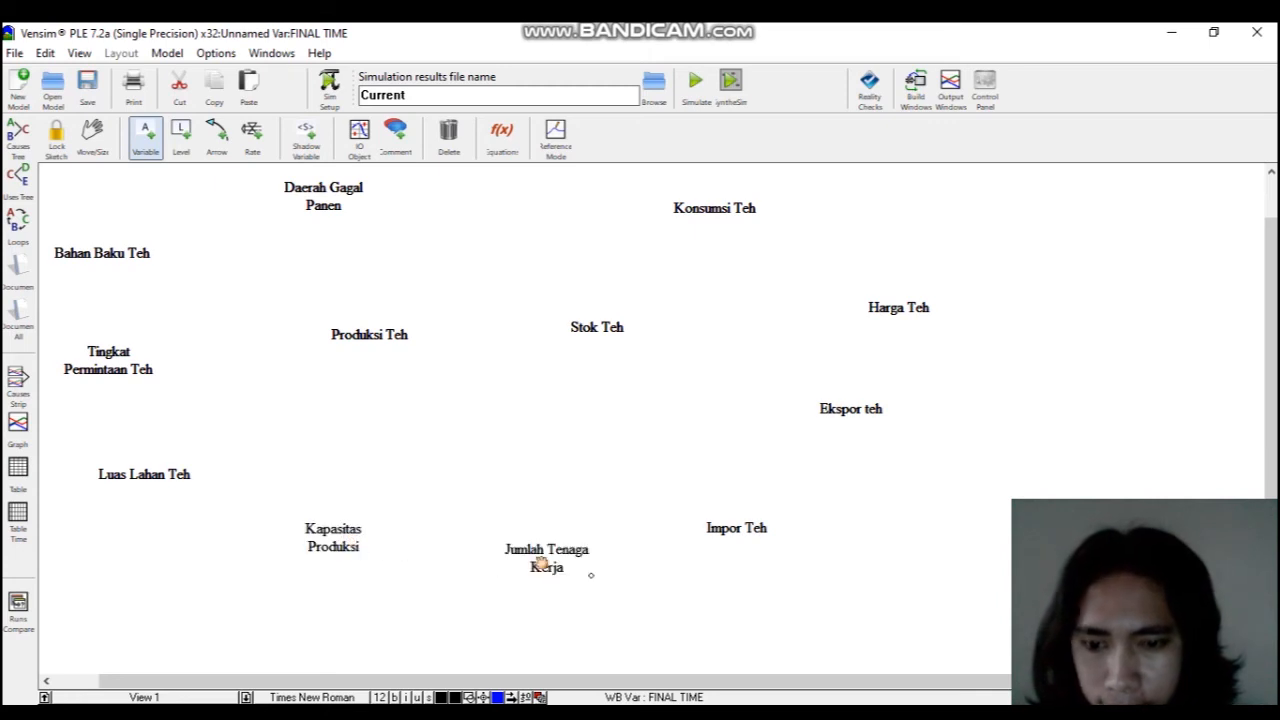
click(350, 541)
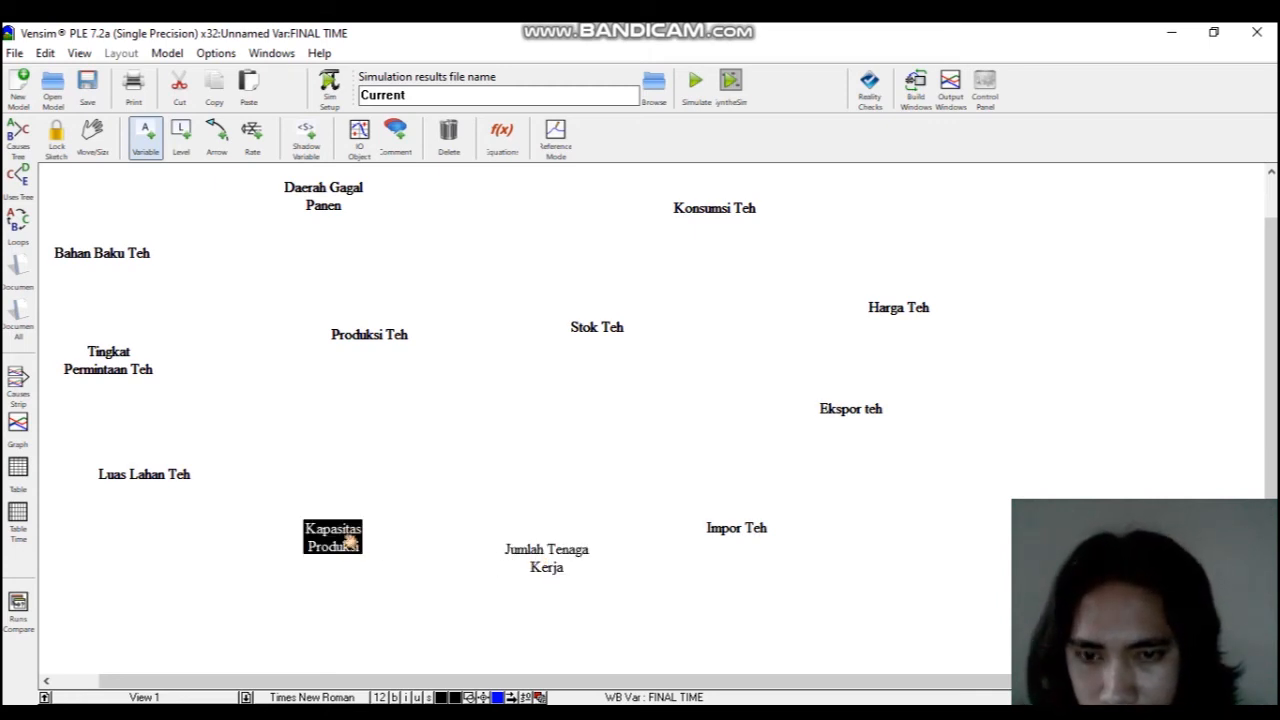
drag(350, 550, 346, 555)
click(568, 506)
click(580, 450)
click(60, 132)
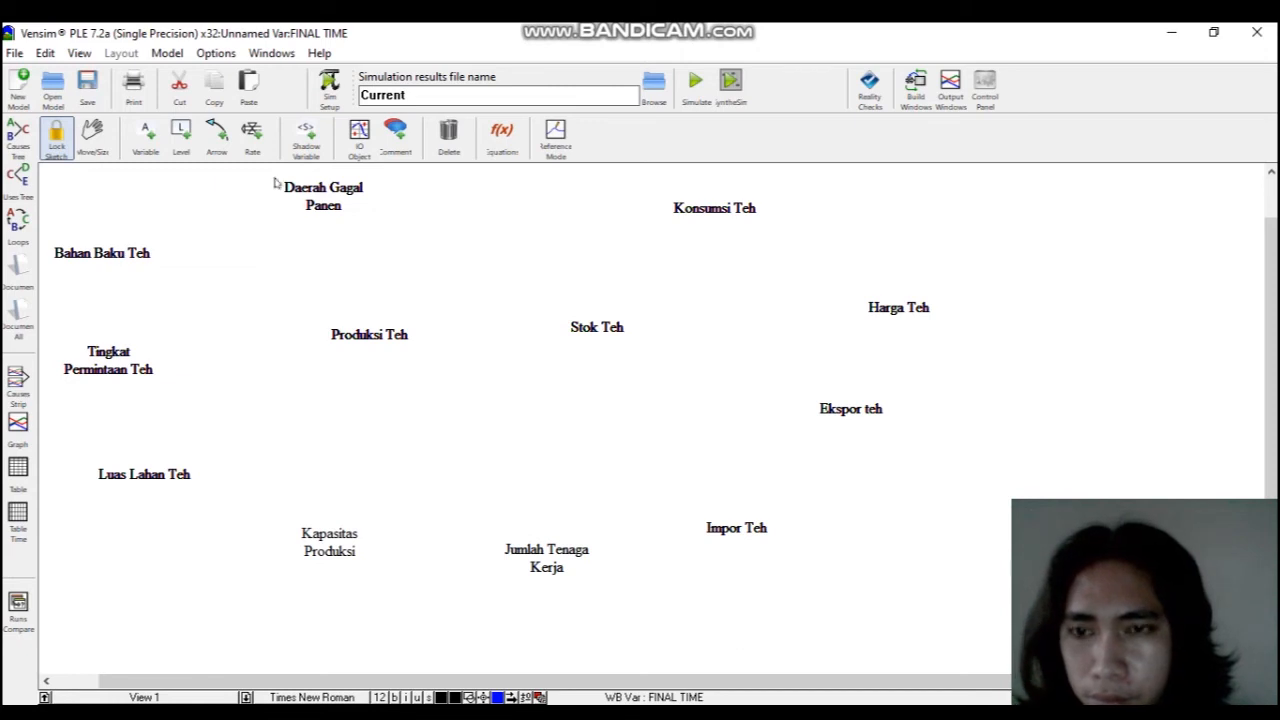
Draw causal arrows from Bahan Baku Teh, Daerah Gagal Panen and Tingkat Permintaan Teh to Produksi Teh.
click(219, 139)
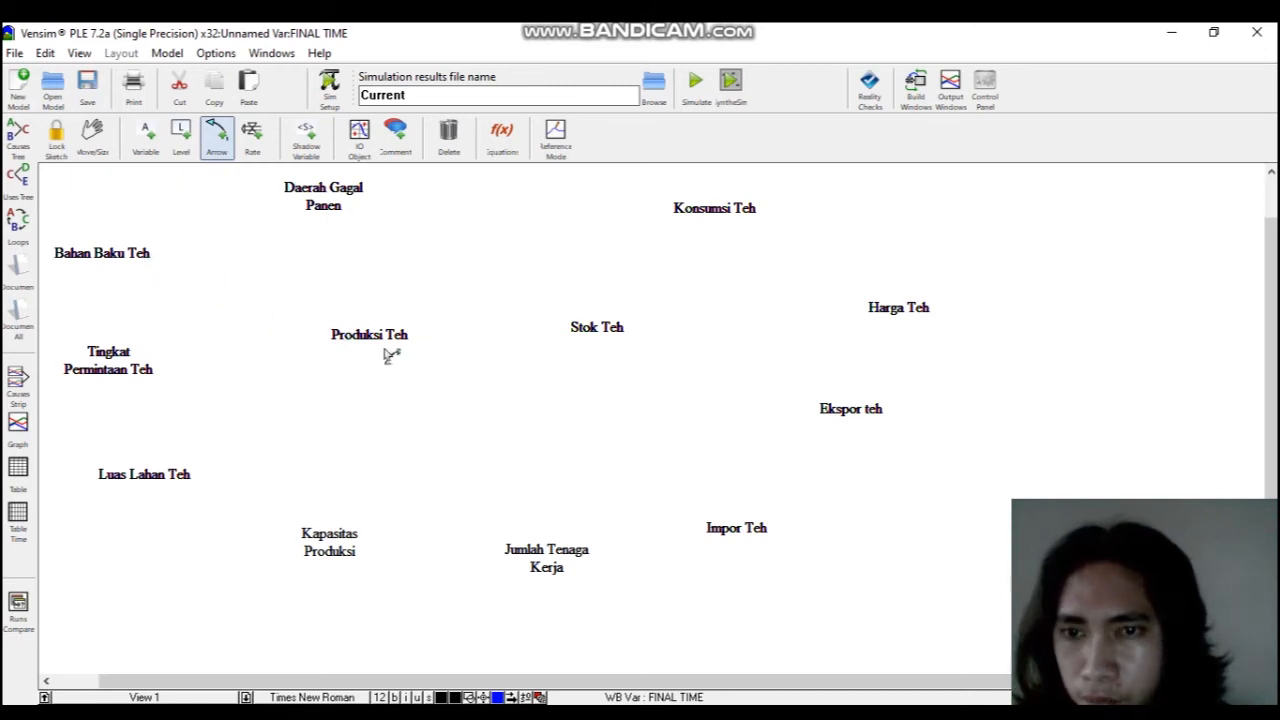
click(135, 256)
click(366, 326)
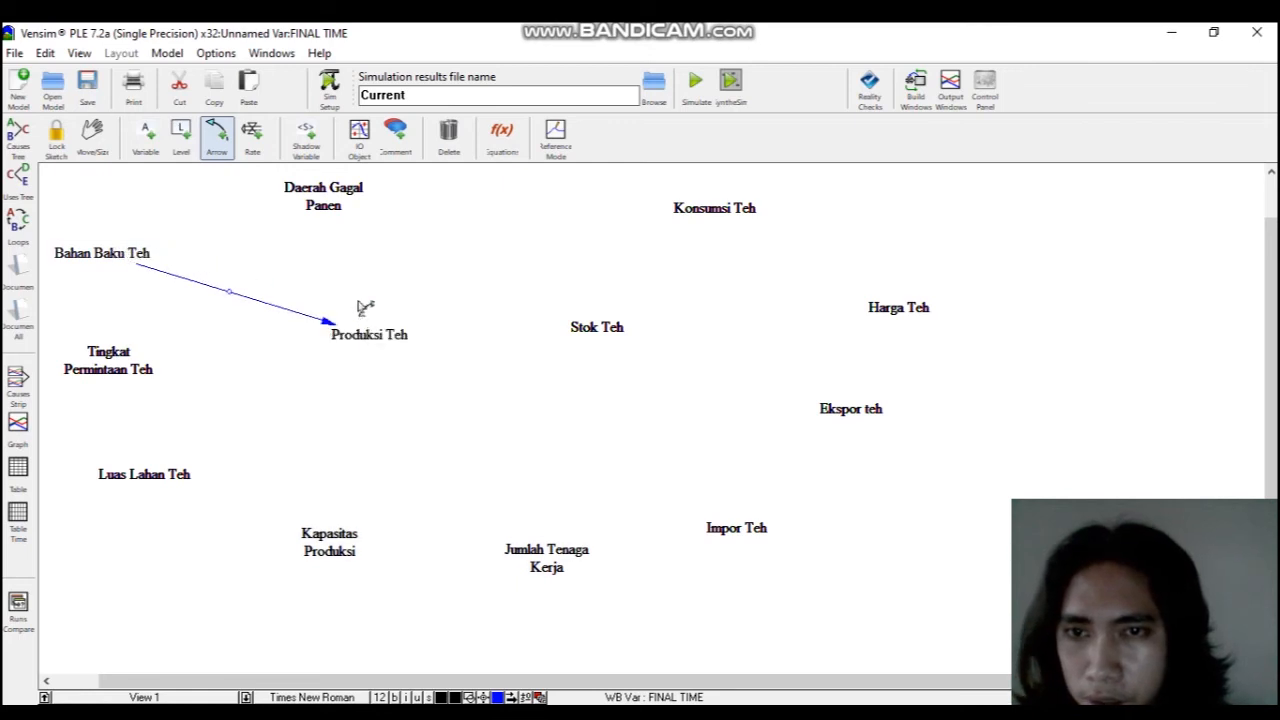
click(338, 215)
click(362, 350)
click(135, 362)
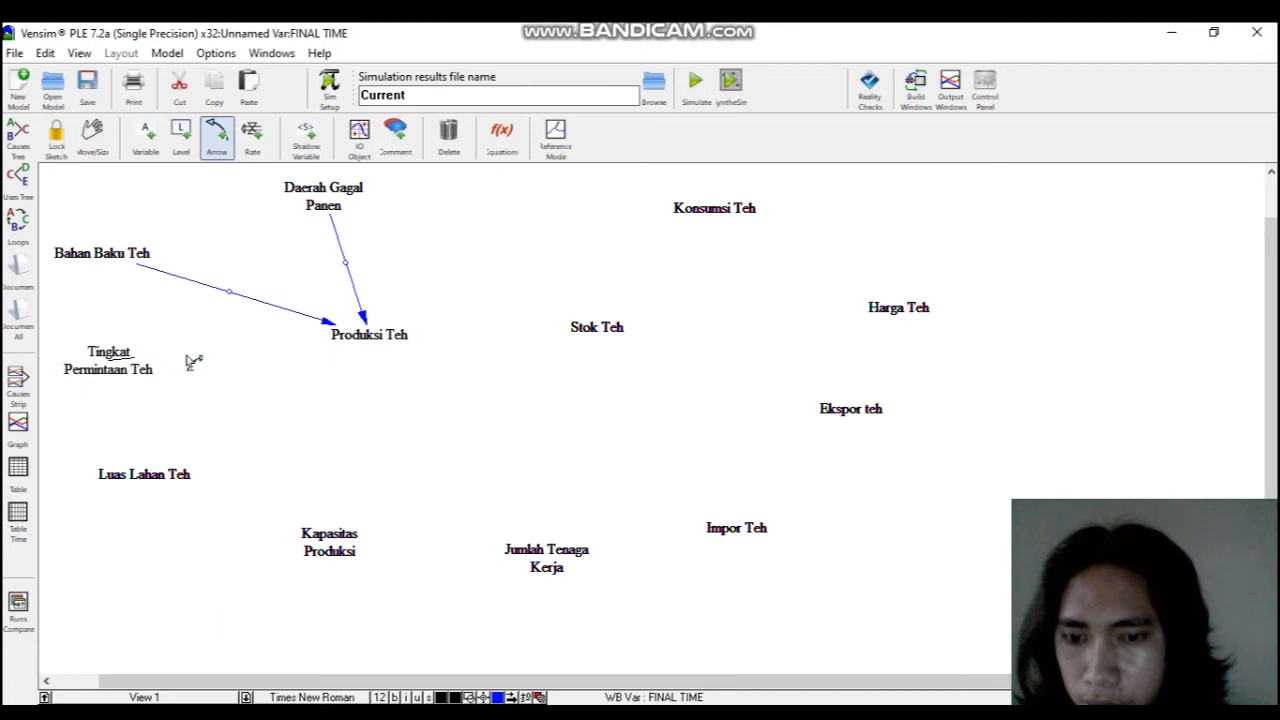
click(358, 348)
Draw causal arrows from Luas Lahan Teh, Kapasitas Produksi and Jumlah Tenaga Kerja to Produksi Teh.
click(176, 482)
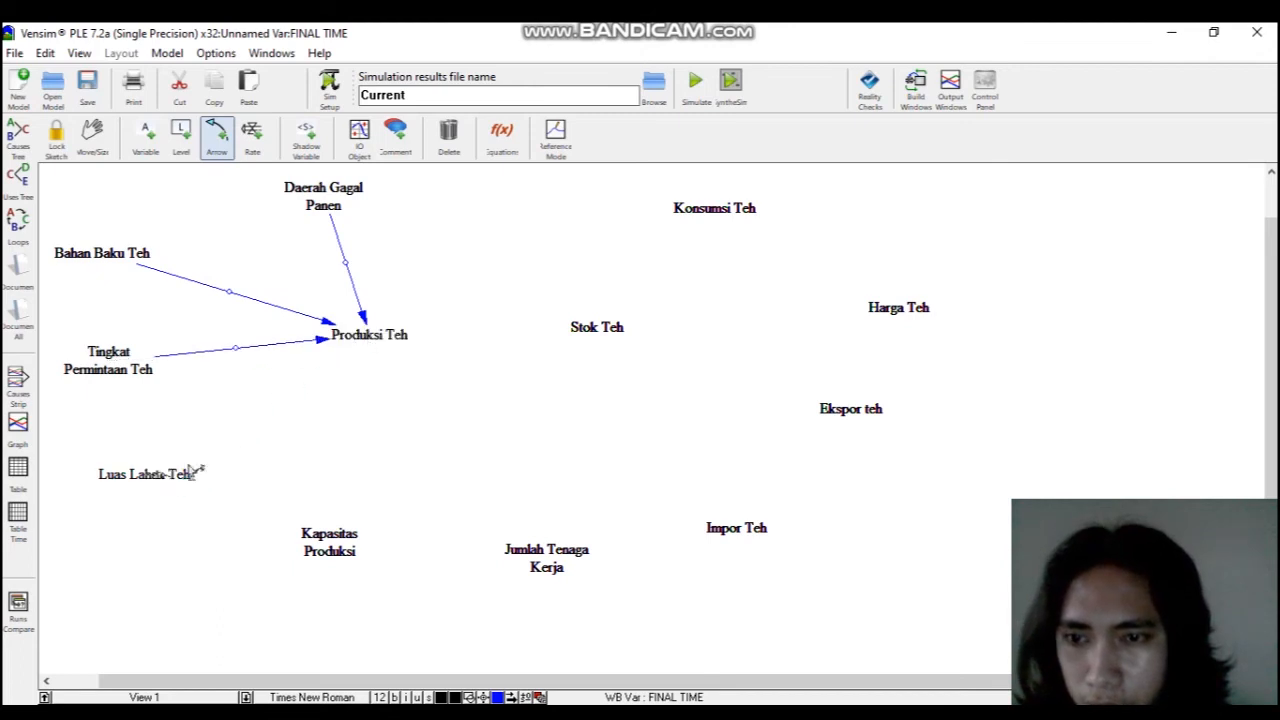
click(362, 348)
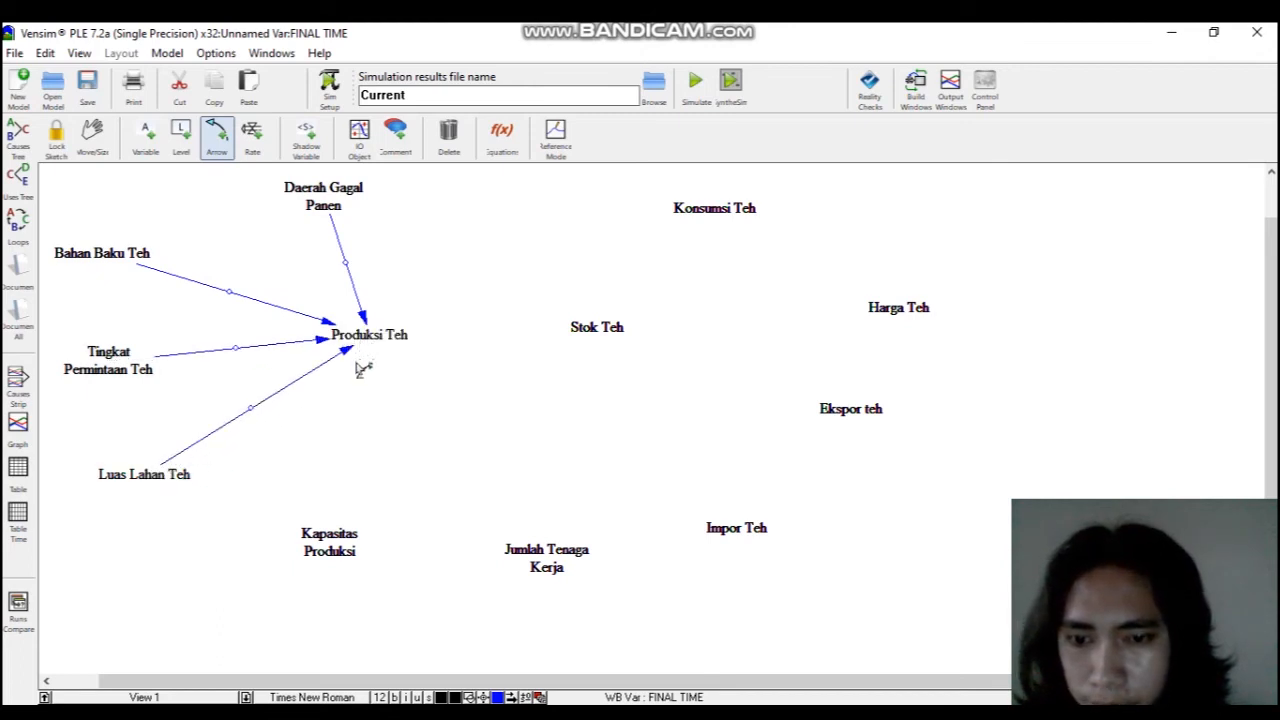
click(338, 536)
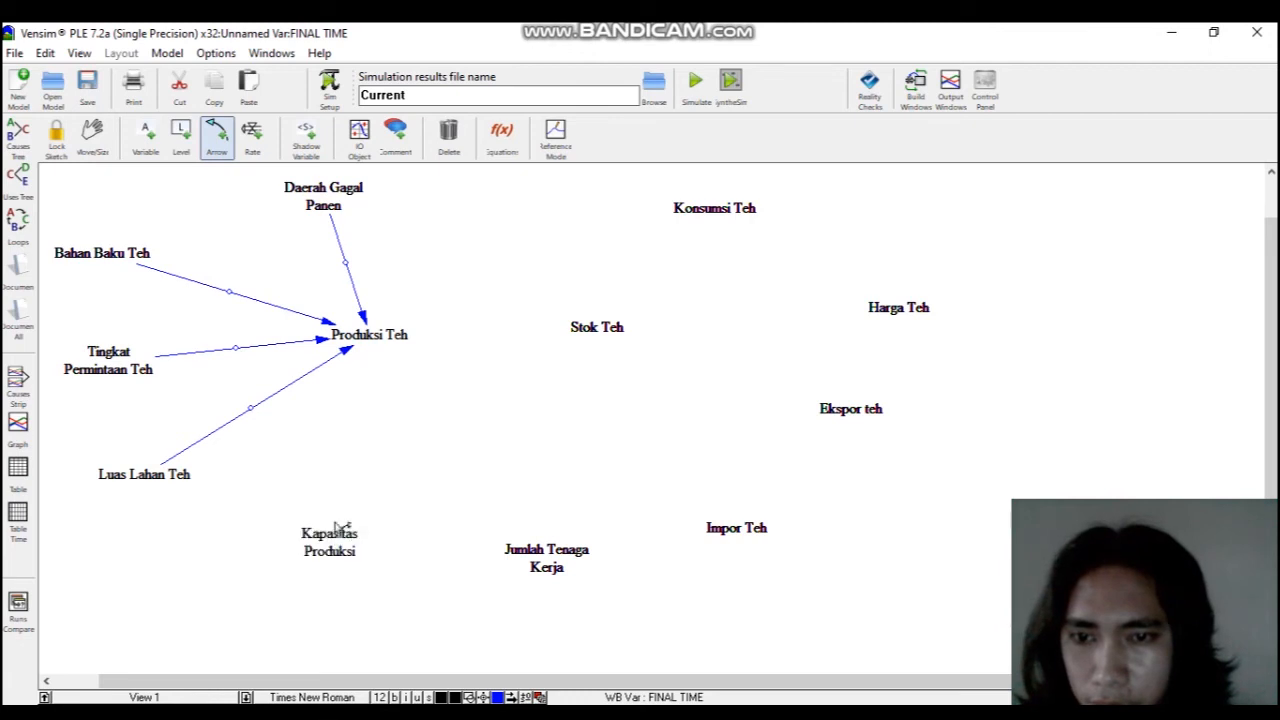
click(365, 347)
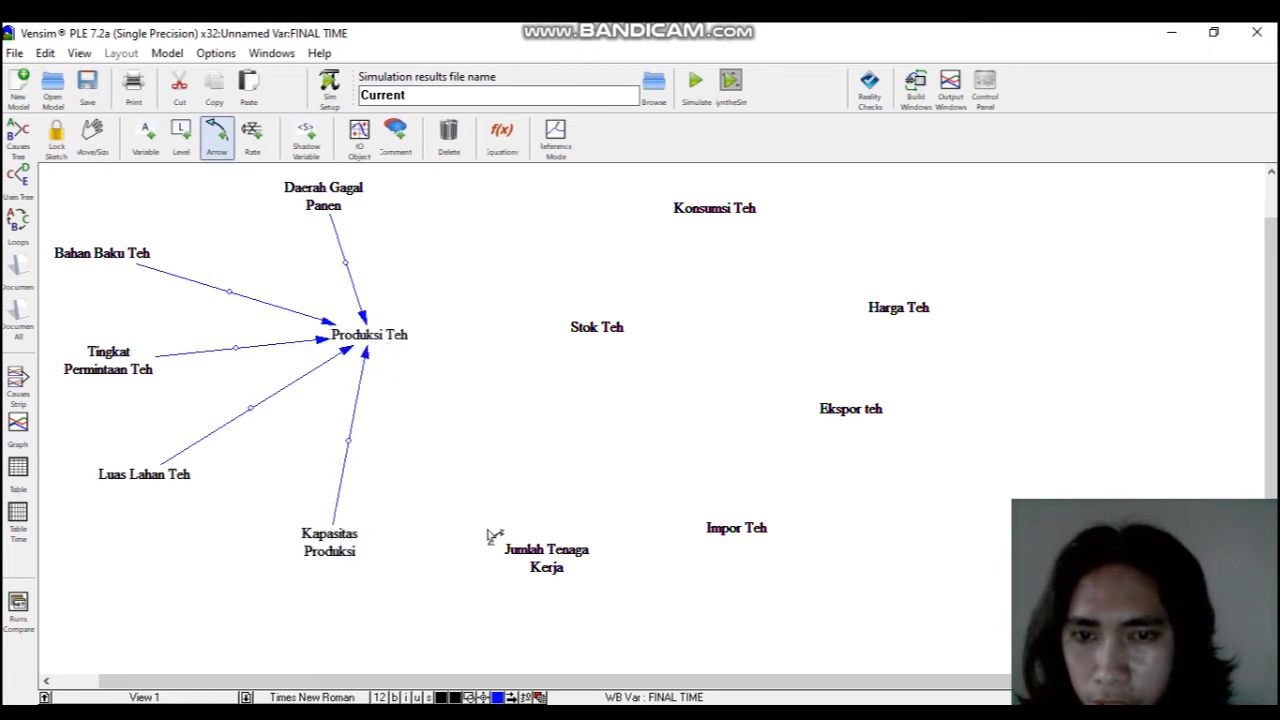
click(545, 555)
click(391, 352)
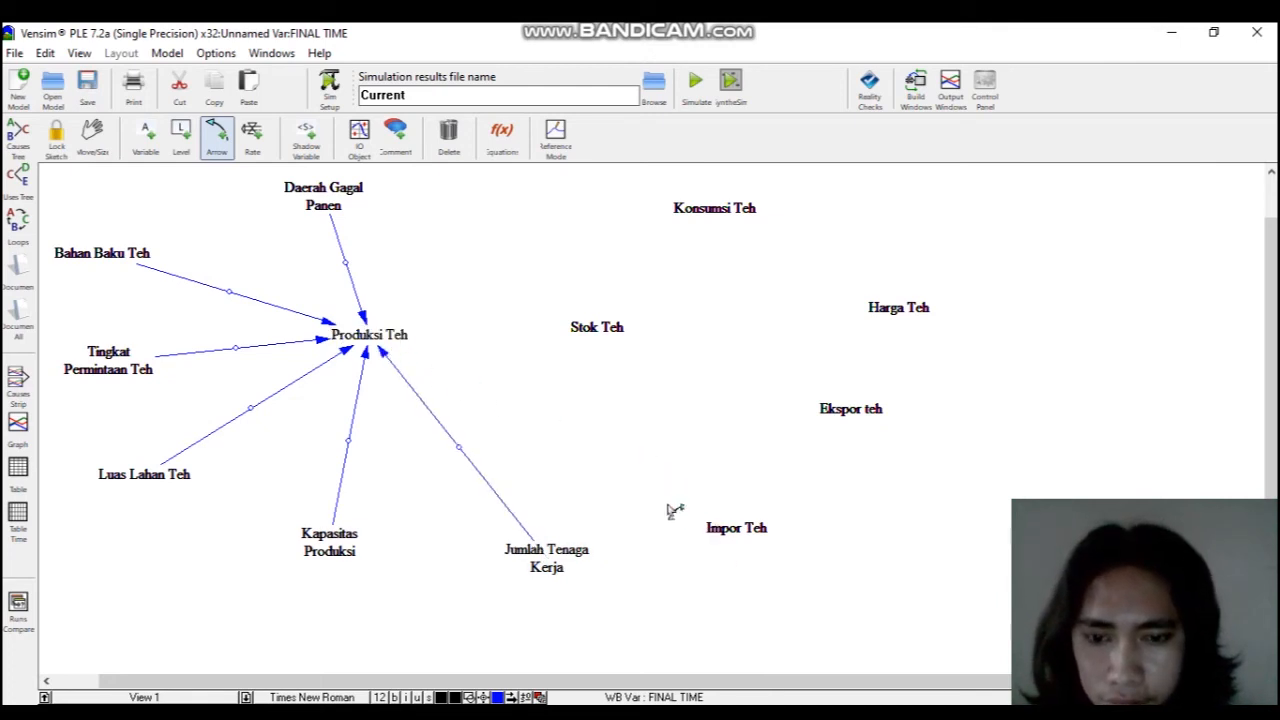
Draw causal arrows from Produksi Teh, Daerah Gagal Panen and Konsumsi Teh to Stok Teh.
click(405, 342)
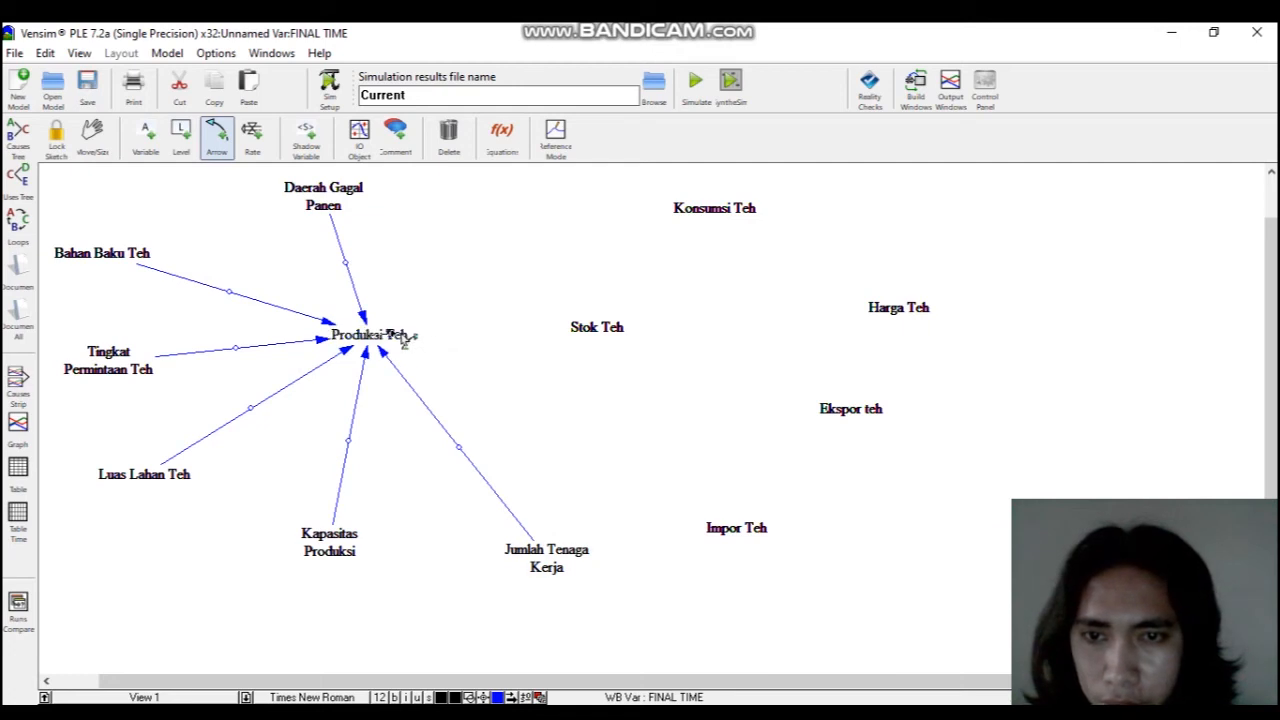
click(590, 338)
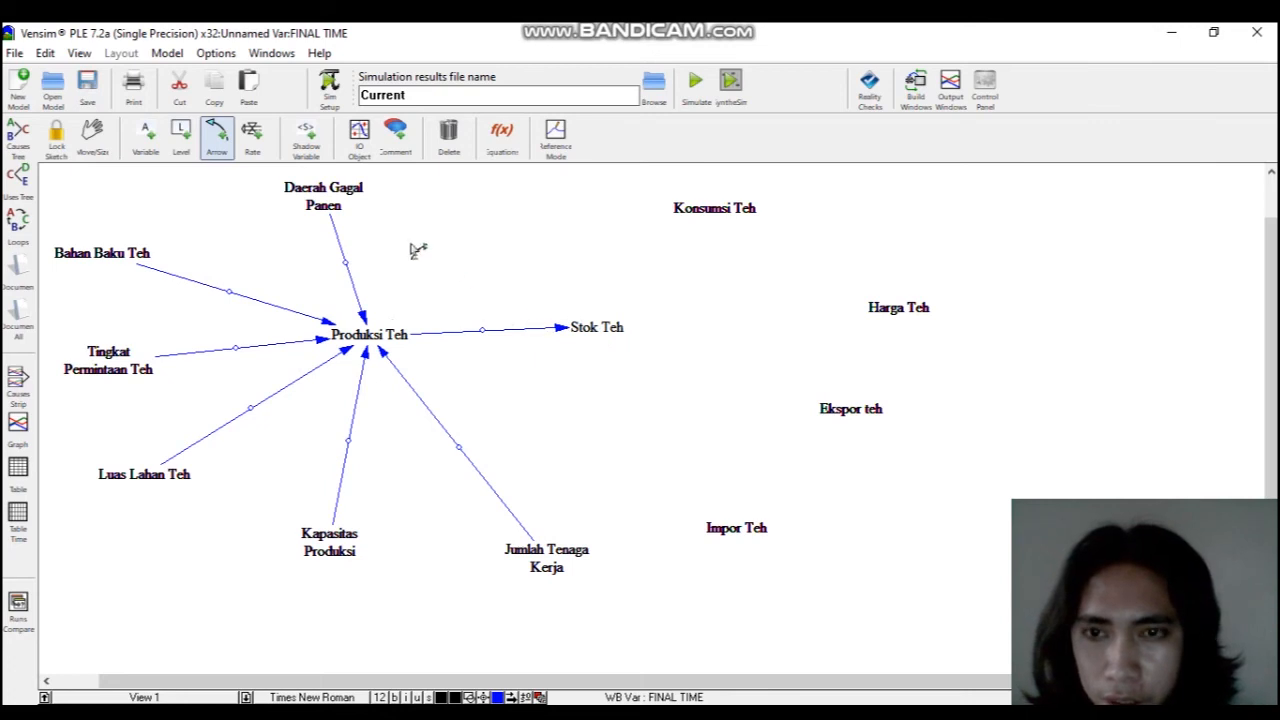
click(363, 203)
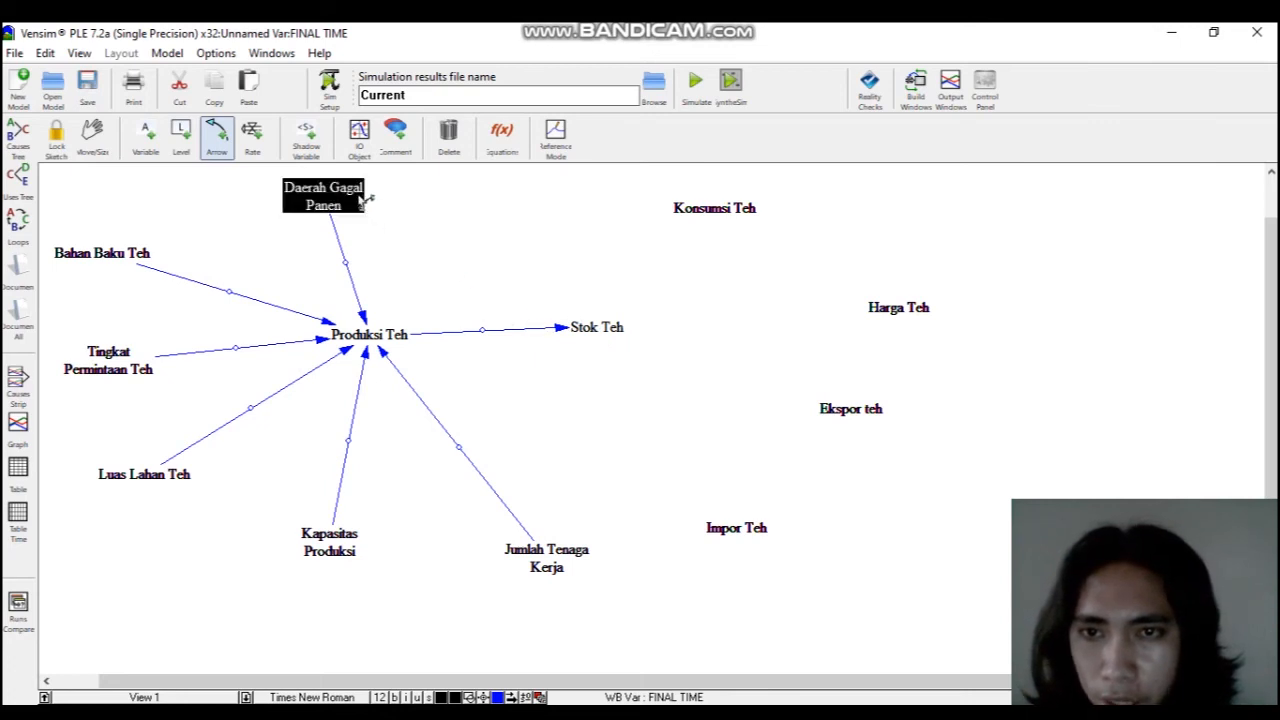
click(610, 326)
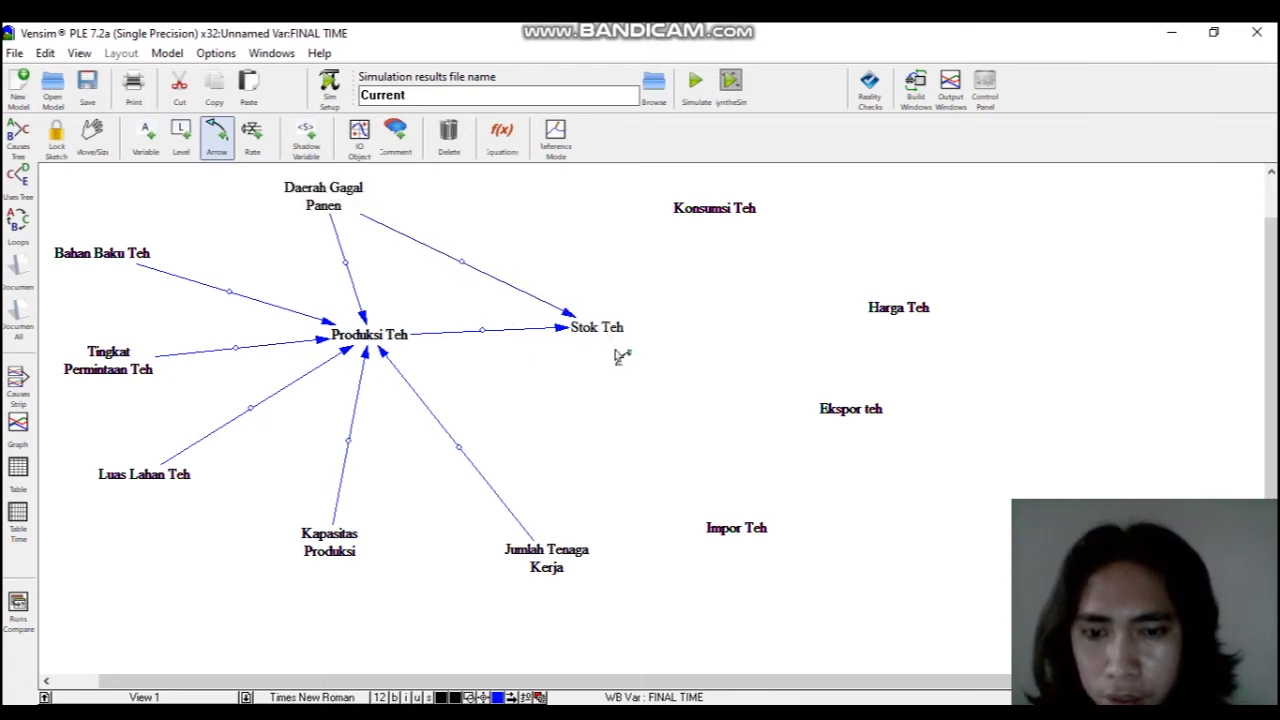
click(718, 222)
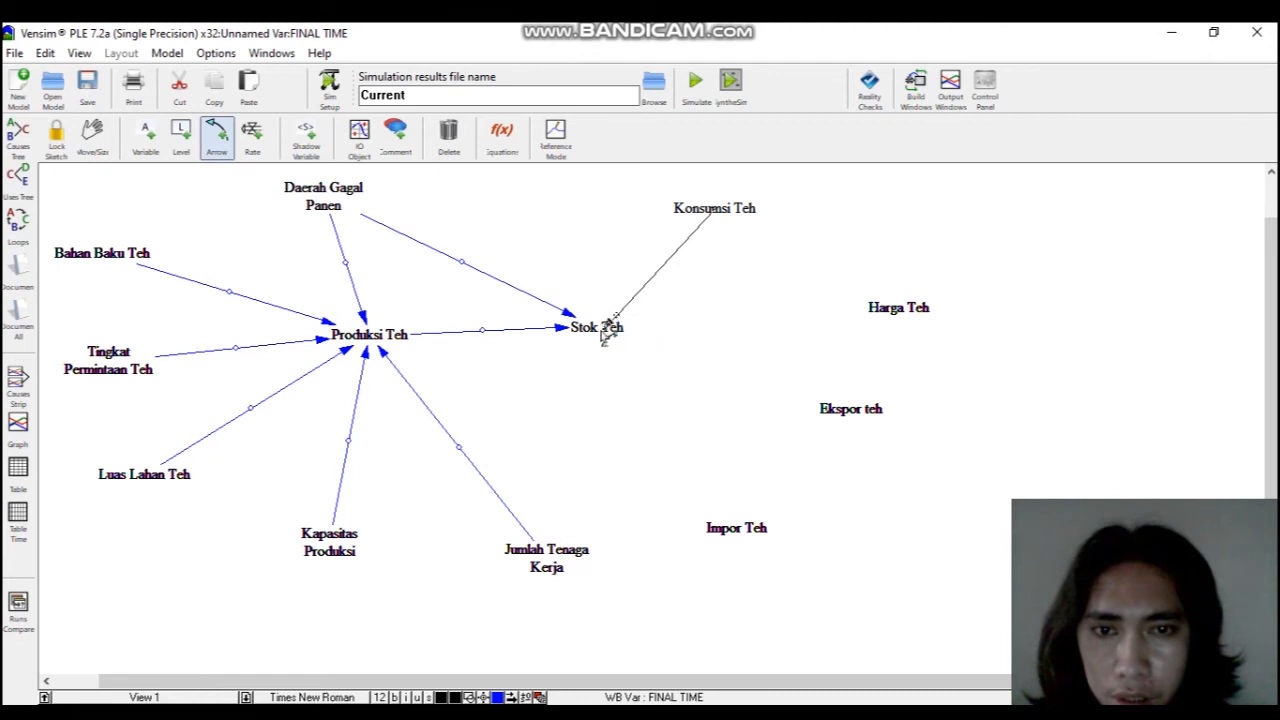
click(609, 335)
click(898, 310)
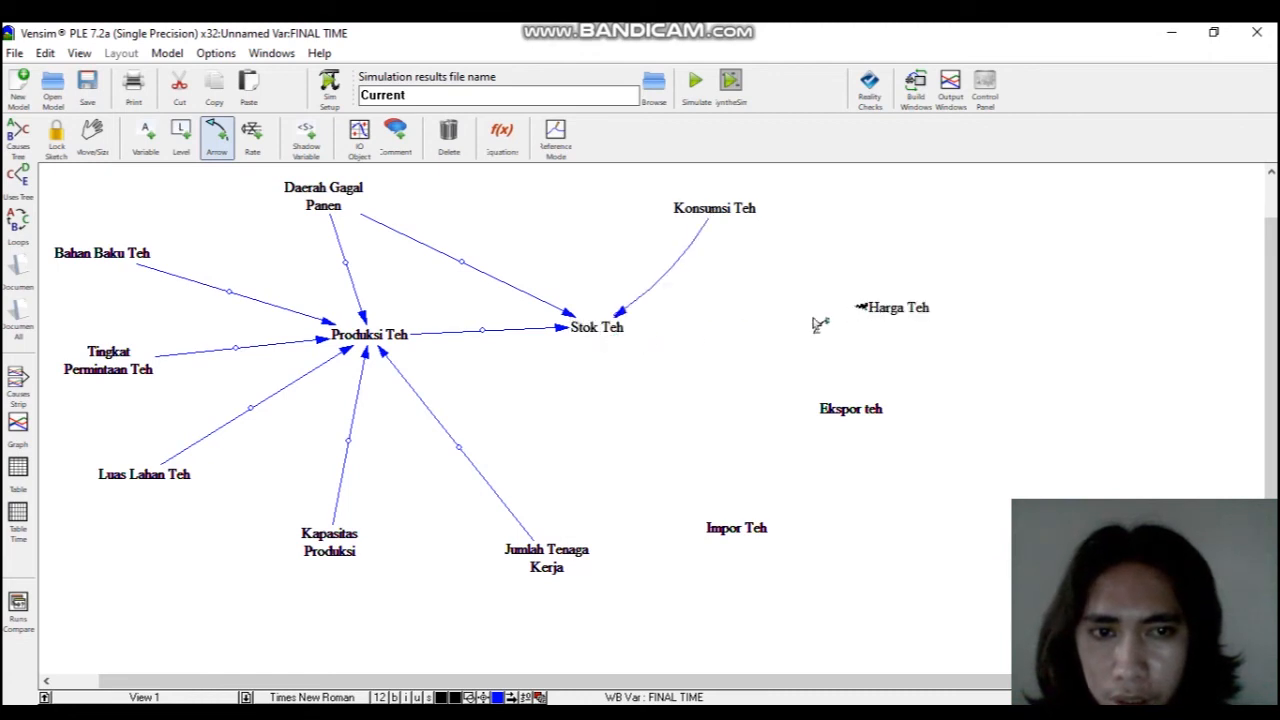
click(621, 332)
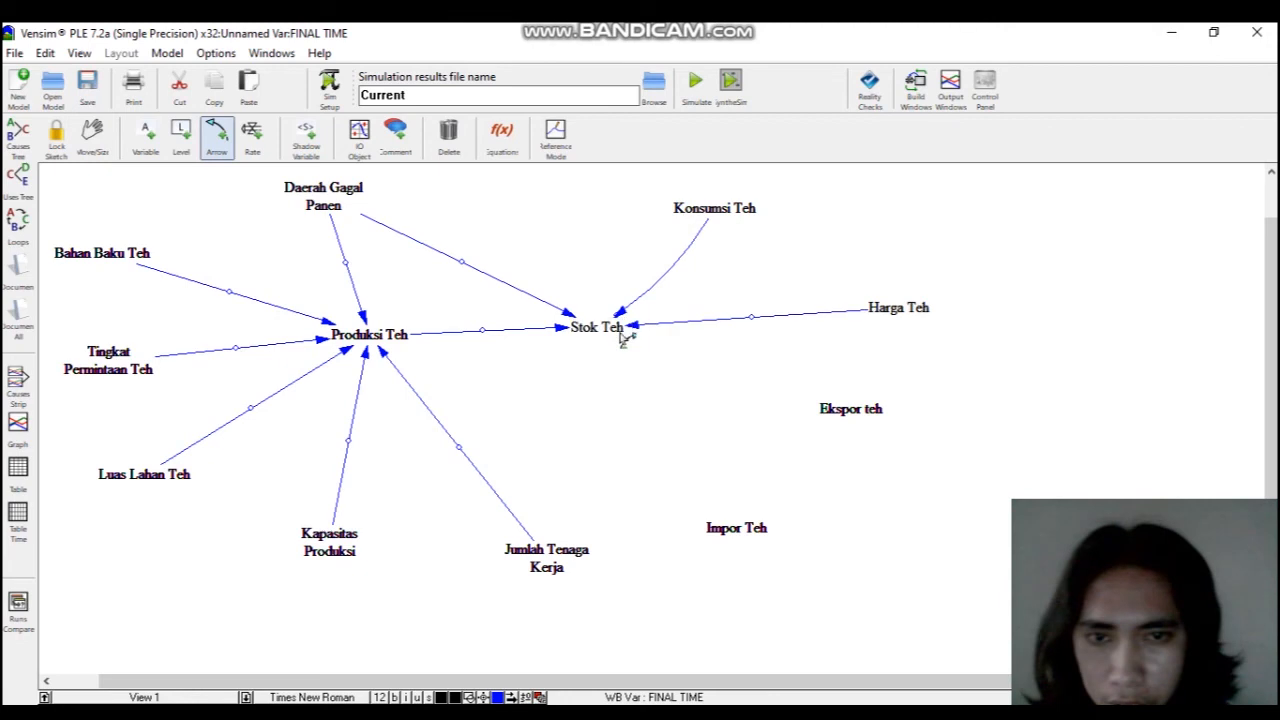
click(748, 322)
key(Delete)
Draw causal arrows from Stok Teh to Harga Teh, Ekspor teh and Impor Teh.
click(625, 332)
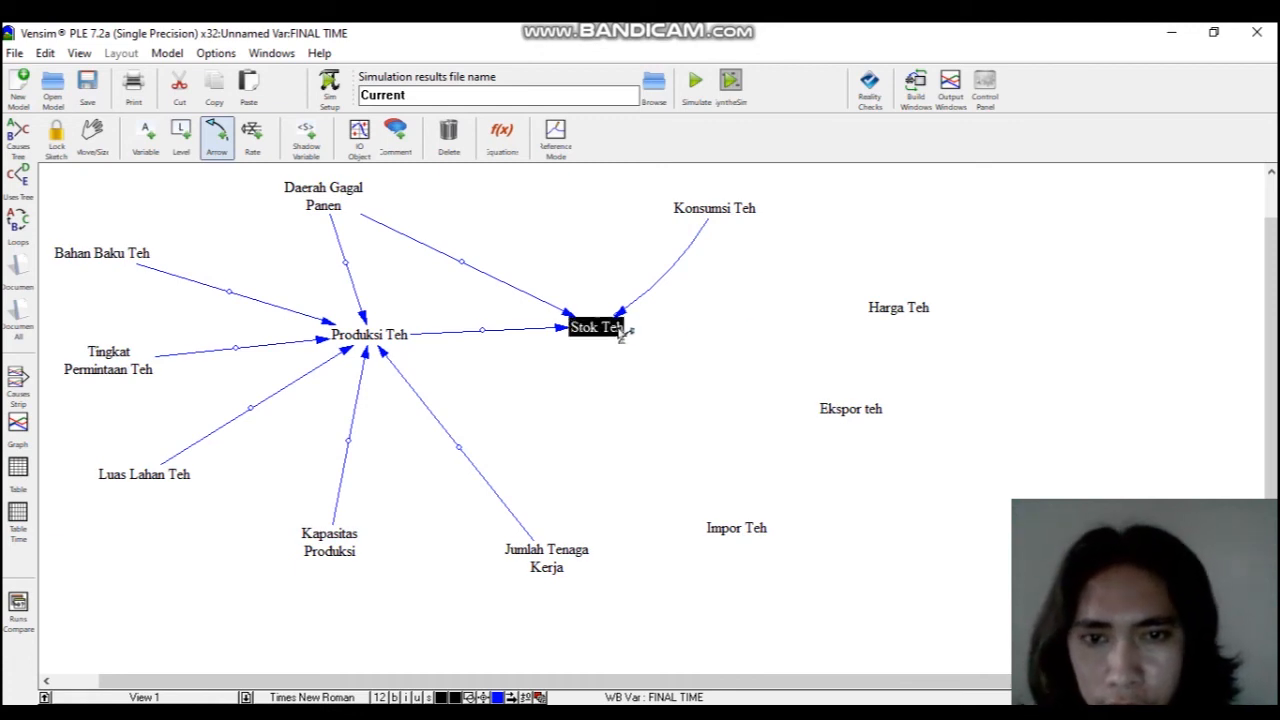
click(871, 316)
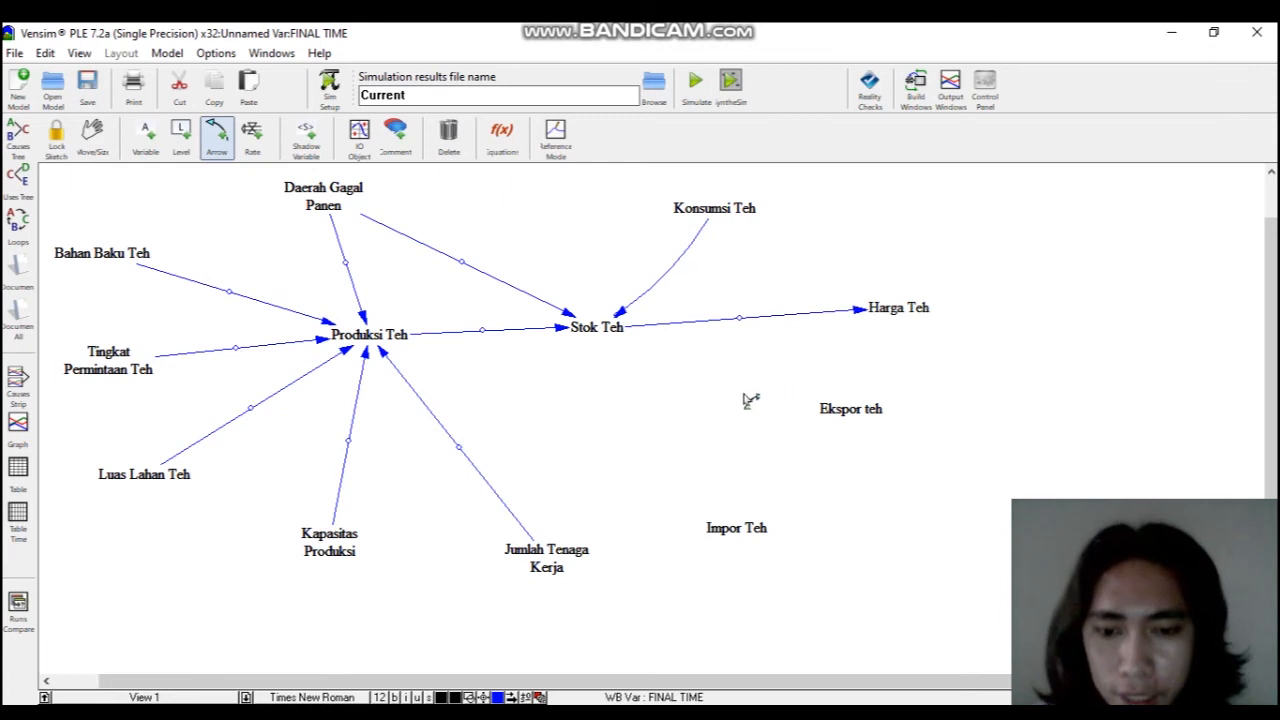
click(615, 337)
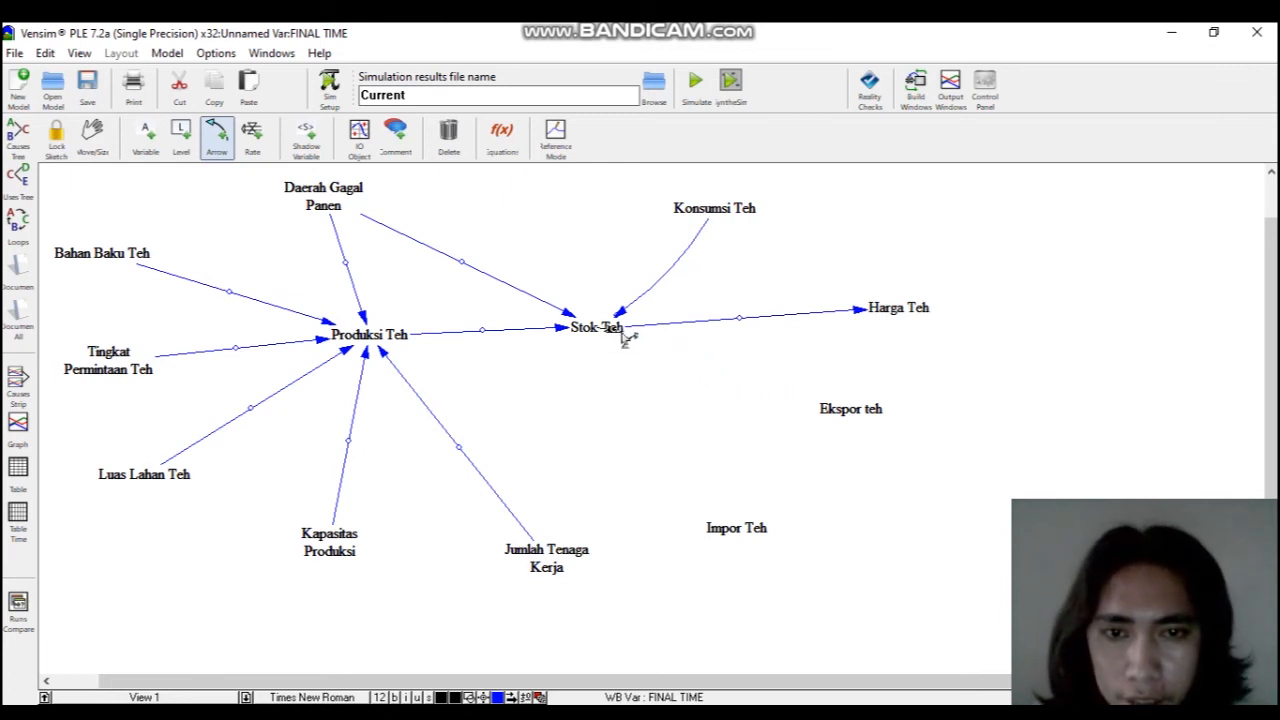
click(830, 413)
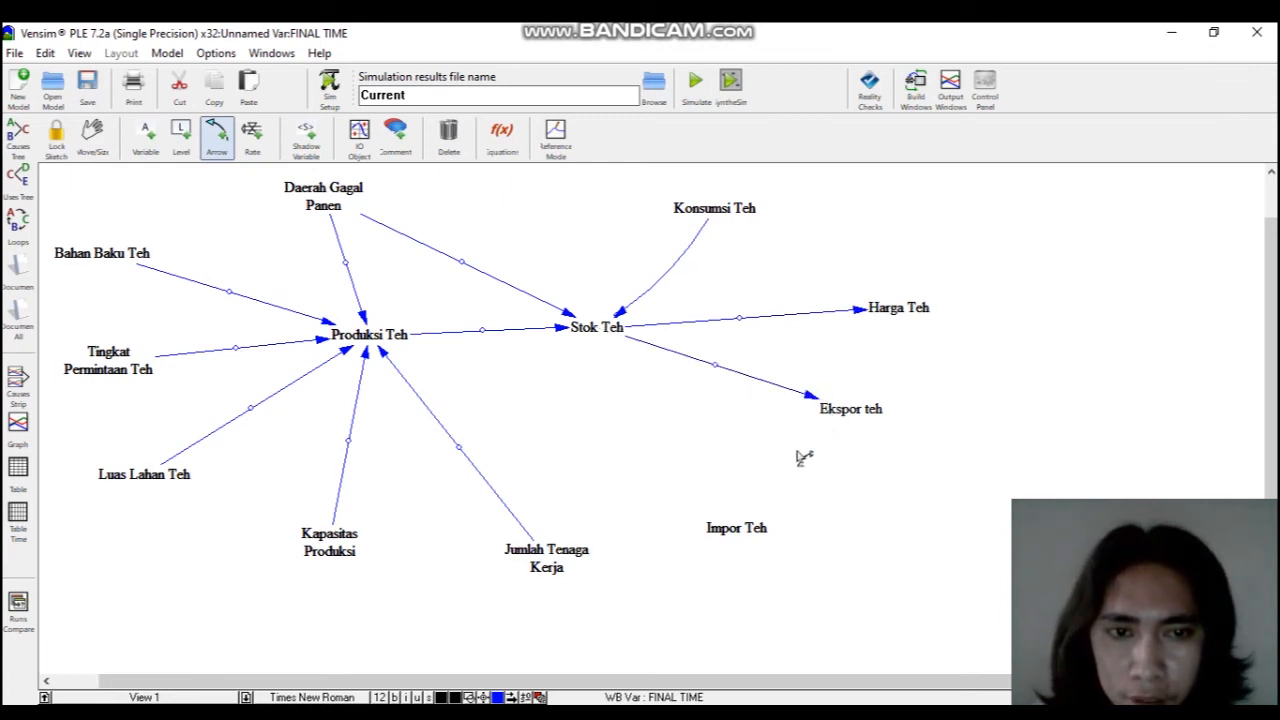
click(602, 340)
click(718, 538)
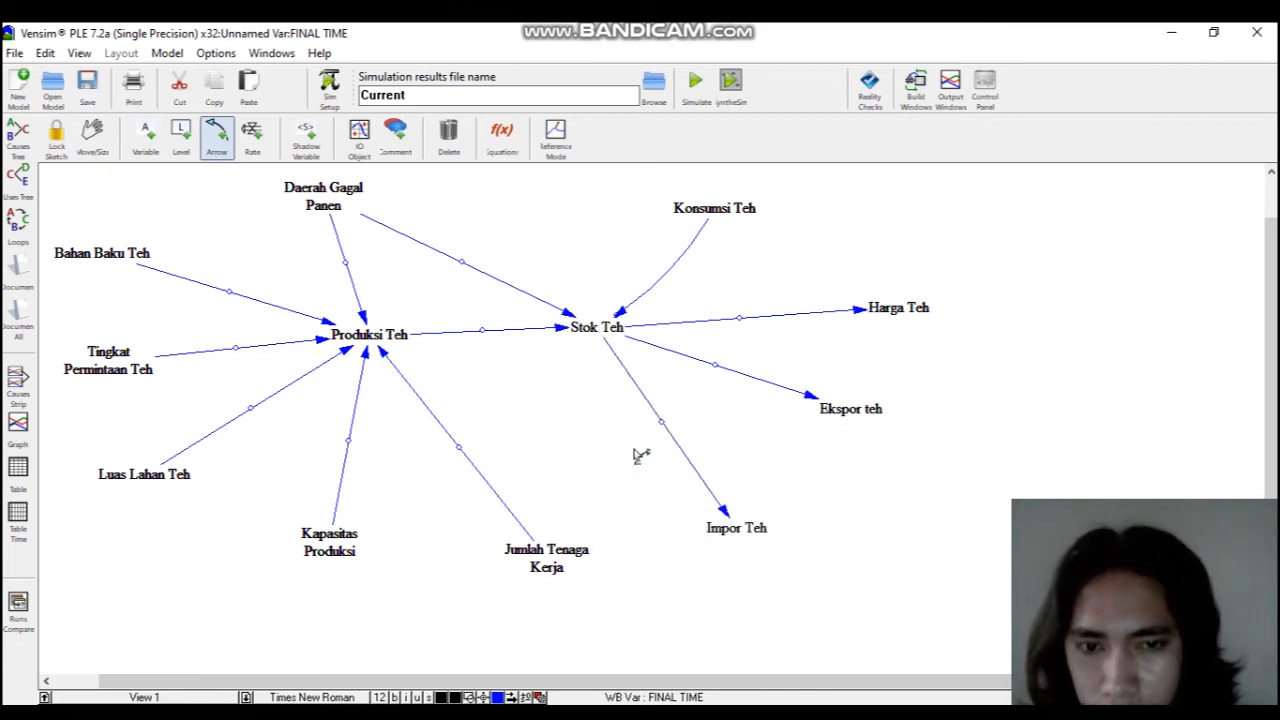
Undo the arrow from Stok Teh to Impor Teh and draw a causal arrow from Impor Teh to Stok Teh instead.
key(ctrl+z)
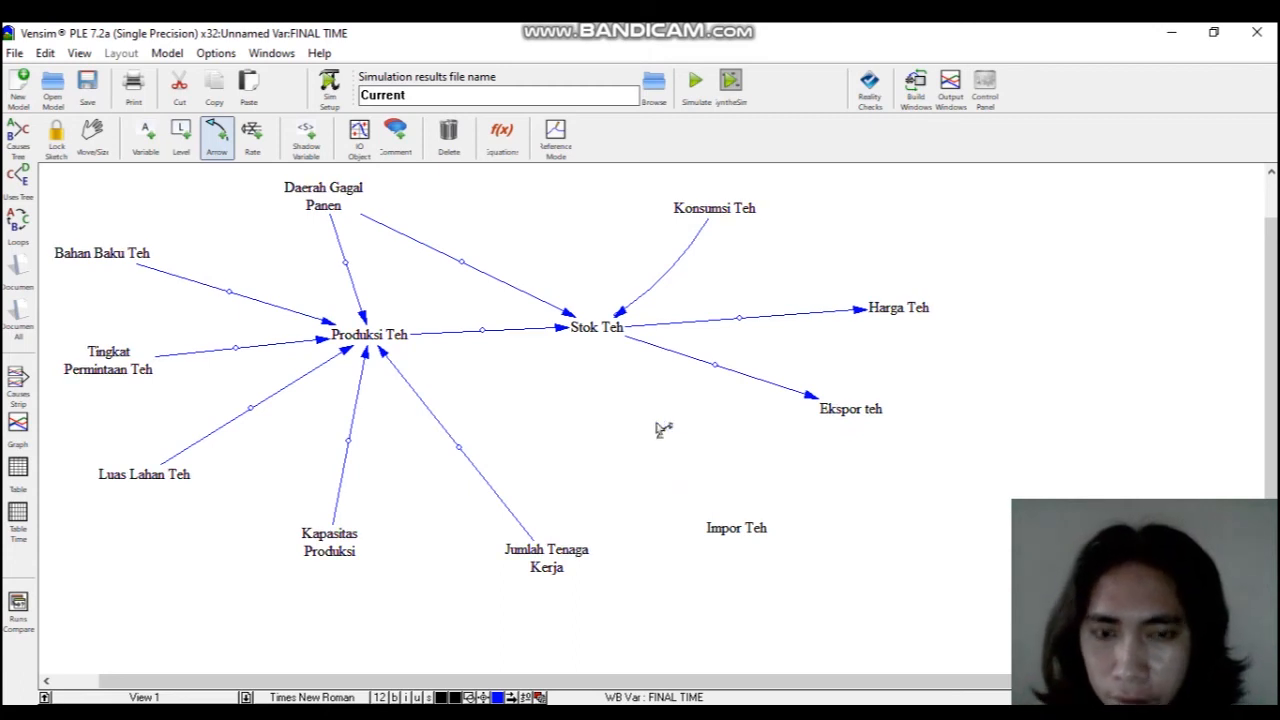
click(726, 536)
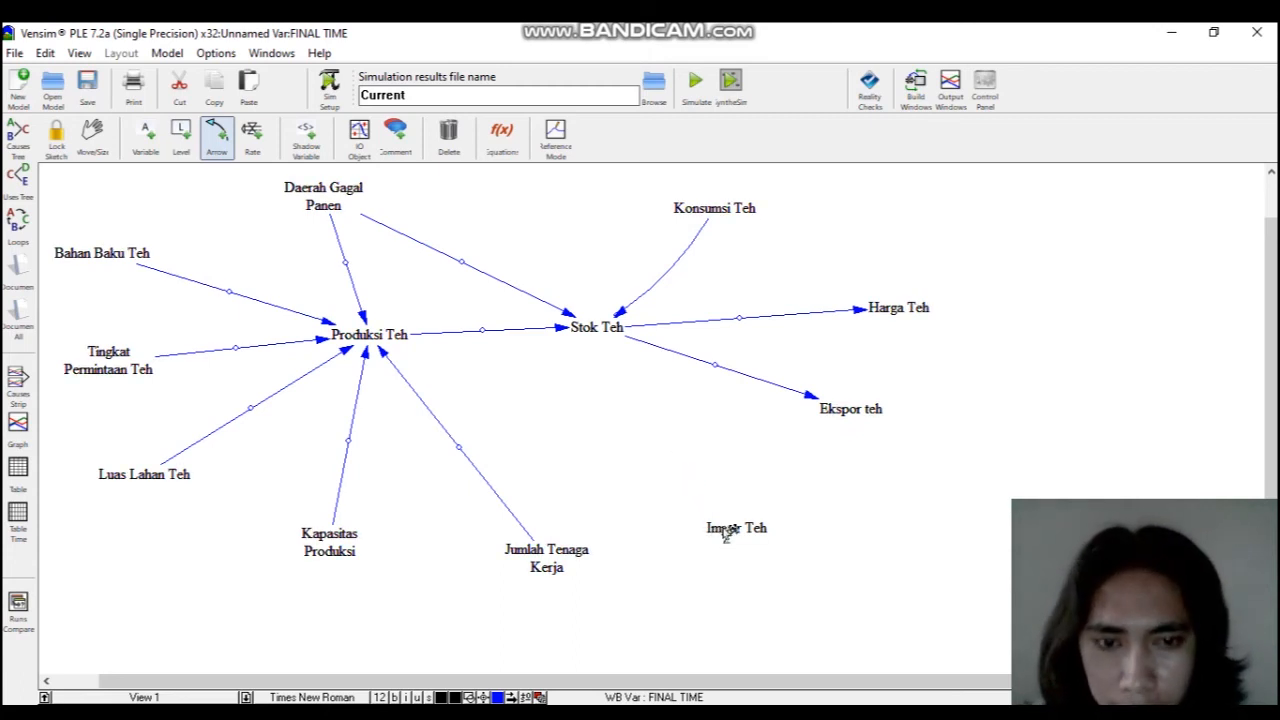
click(594, 338)
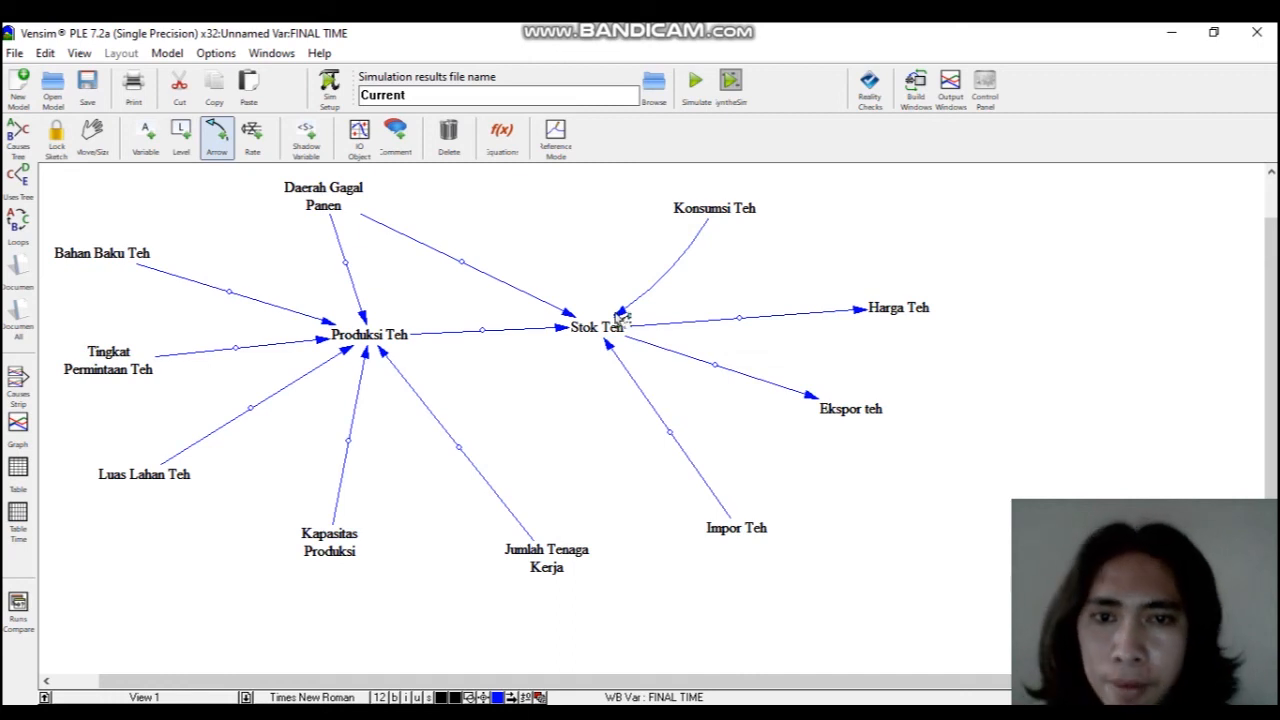
click(598, 336)
click(704, 226)
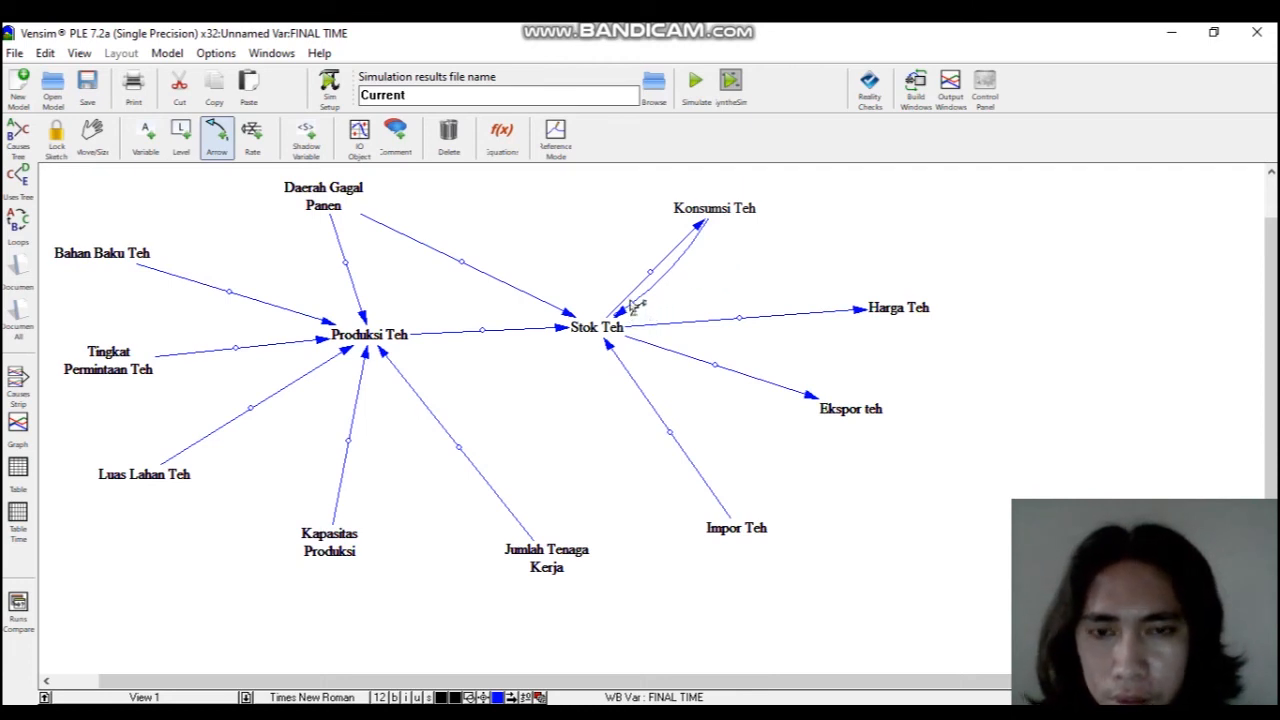
key(Delete)
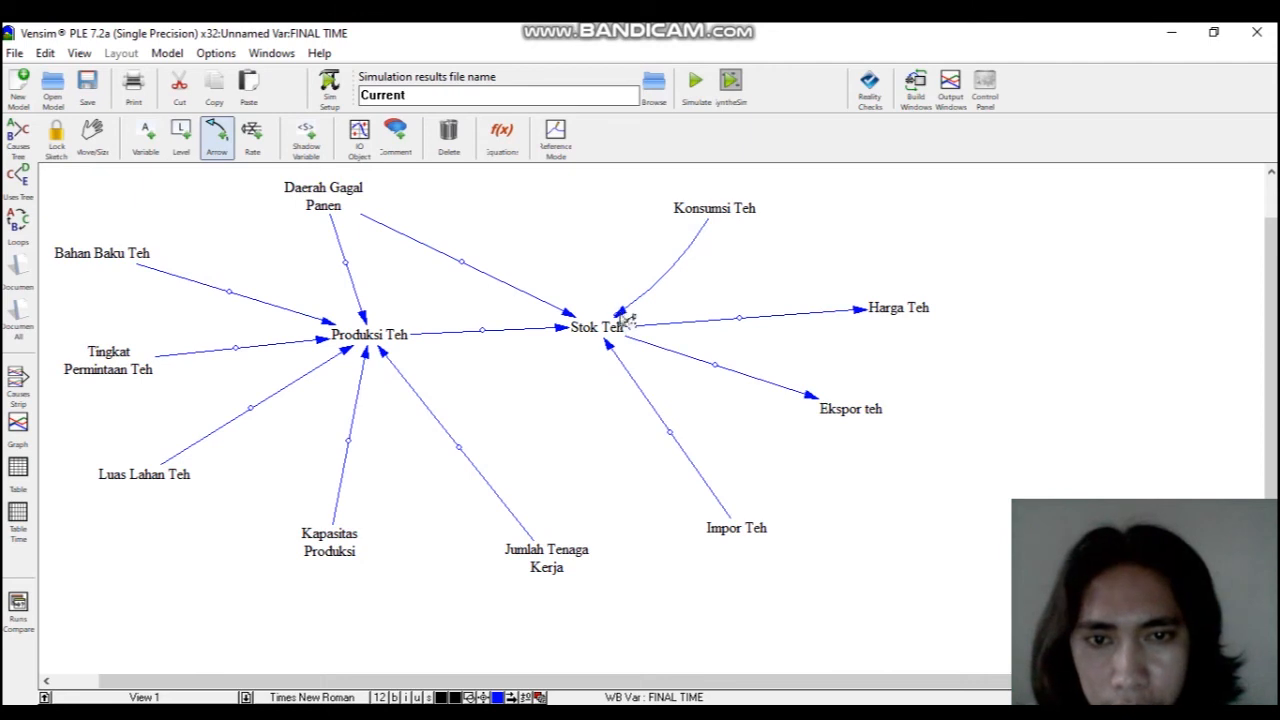
Draw a causal arrow from Stok Teh back to Konsumsi Teh.
click(611, 327)
click(712, 222)
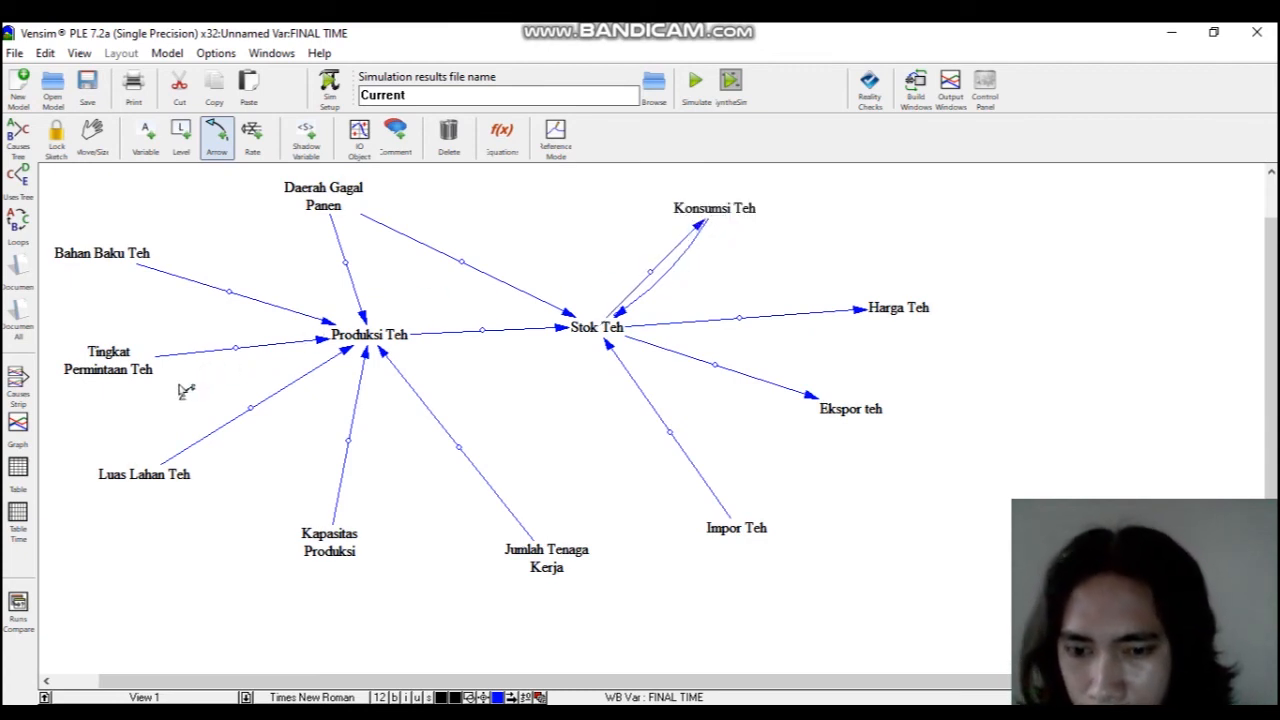
Draw causal arrows in both directions between Tingkat Permintaan Teh and Jumlah Tenaga Kerja.
click(133, 368)
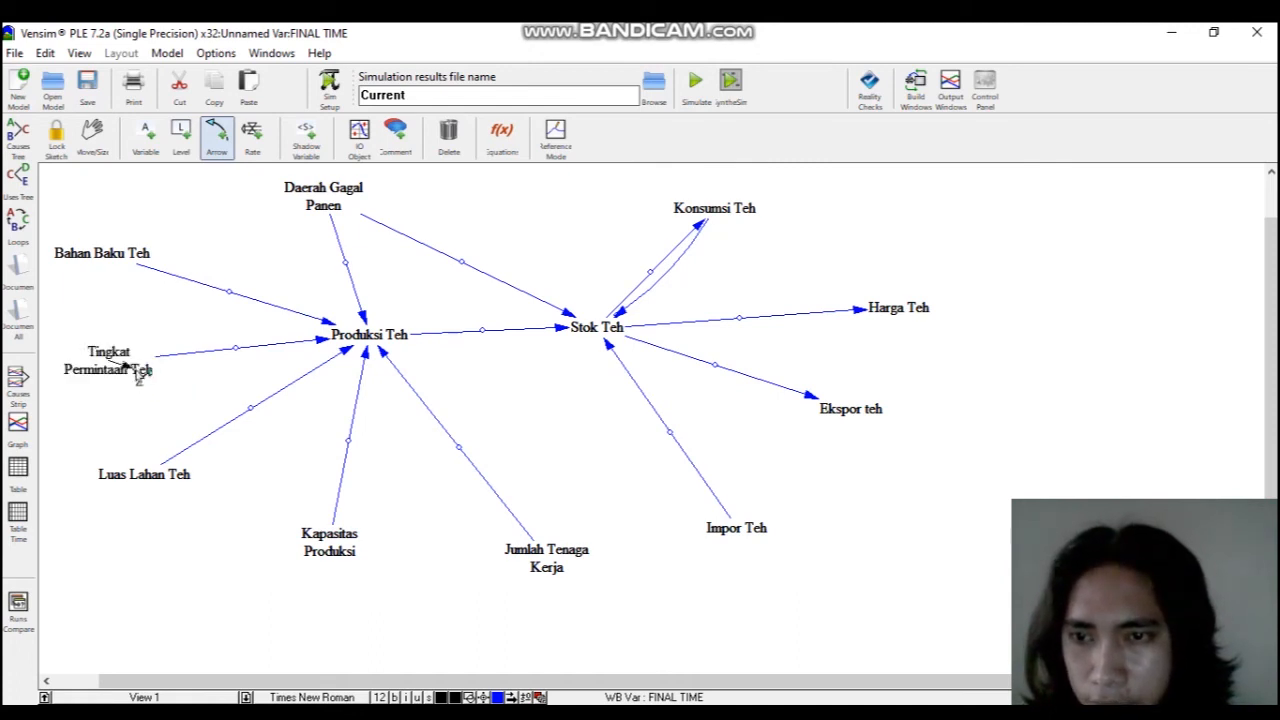
click(506, 552)
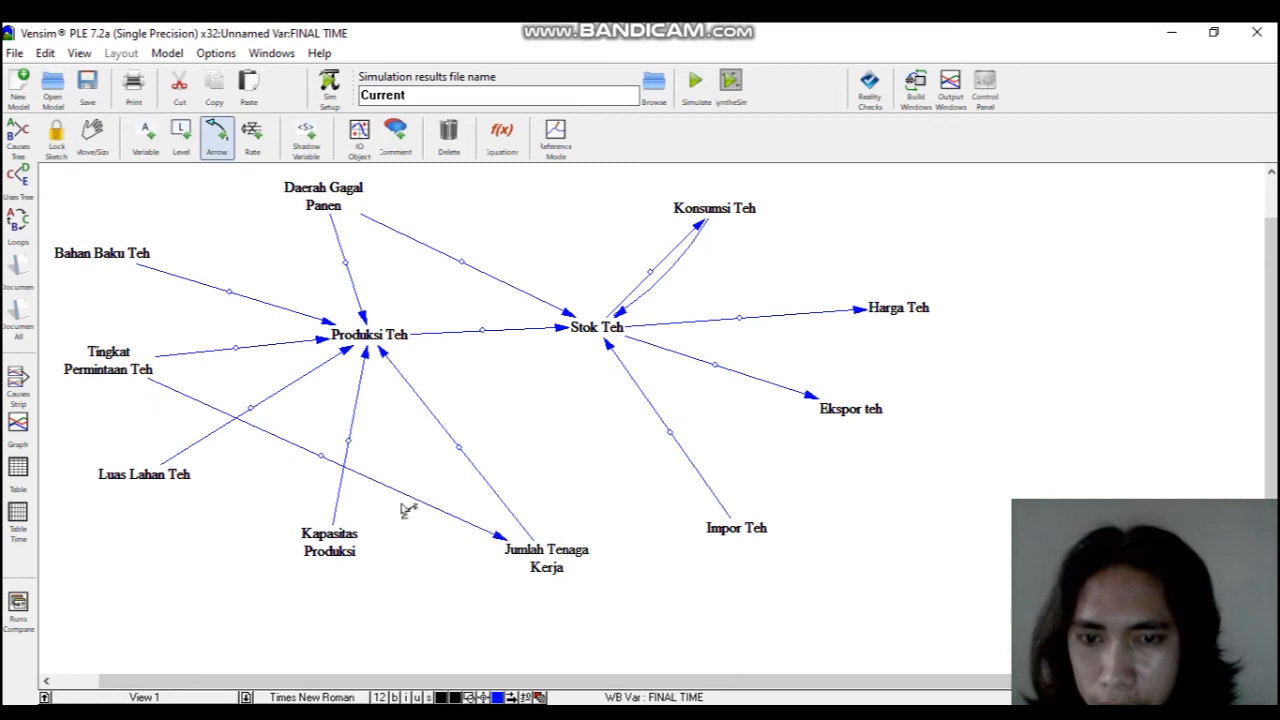
click(150, 379)
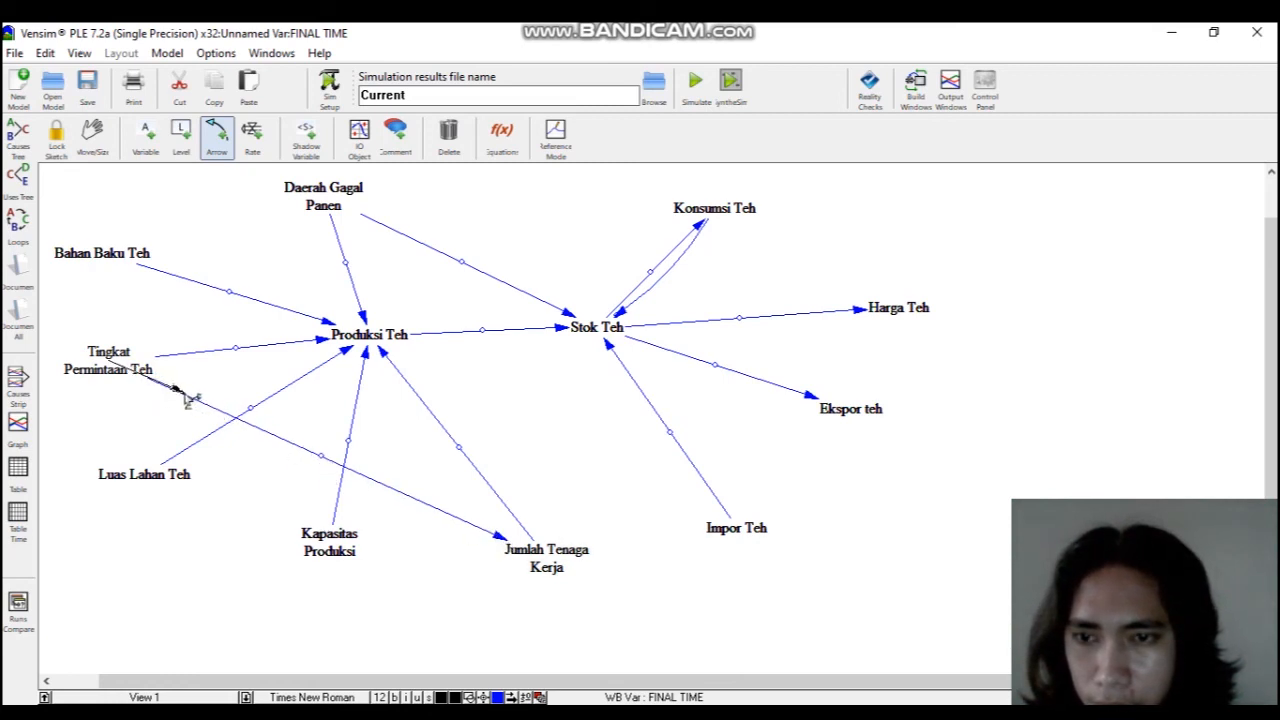
key(Escape)
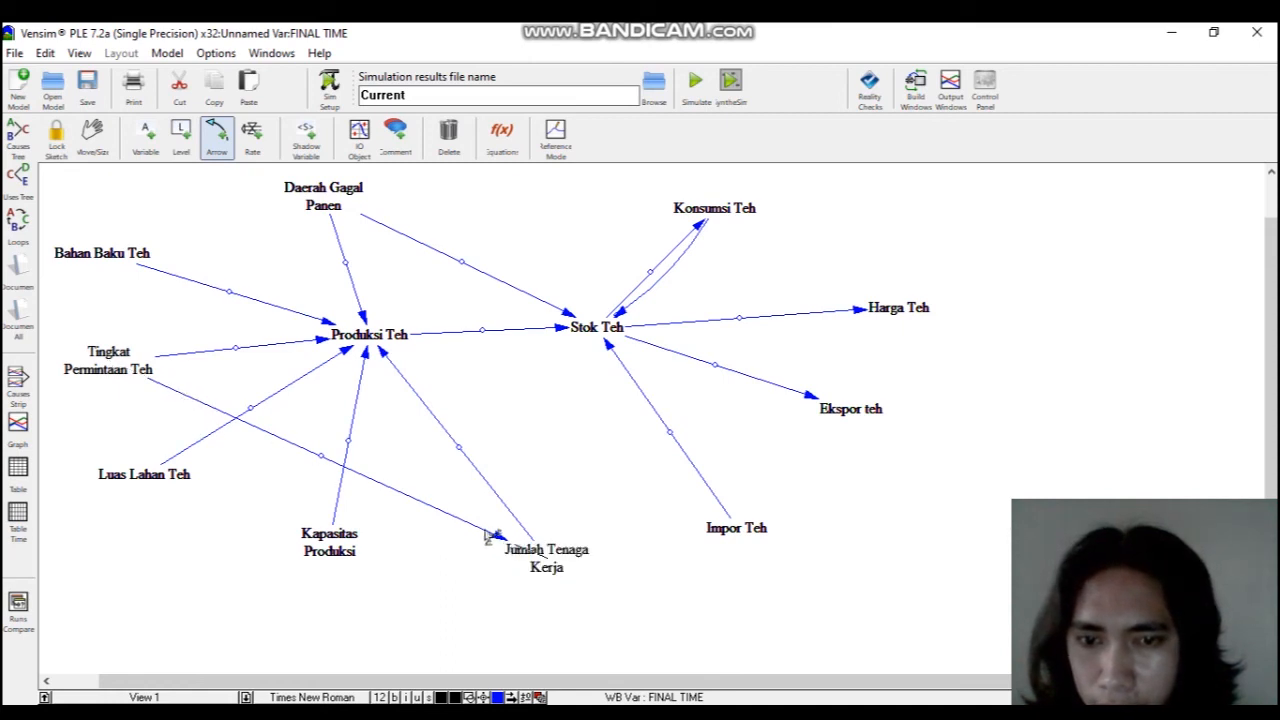
click(142, 377)
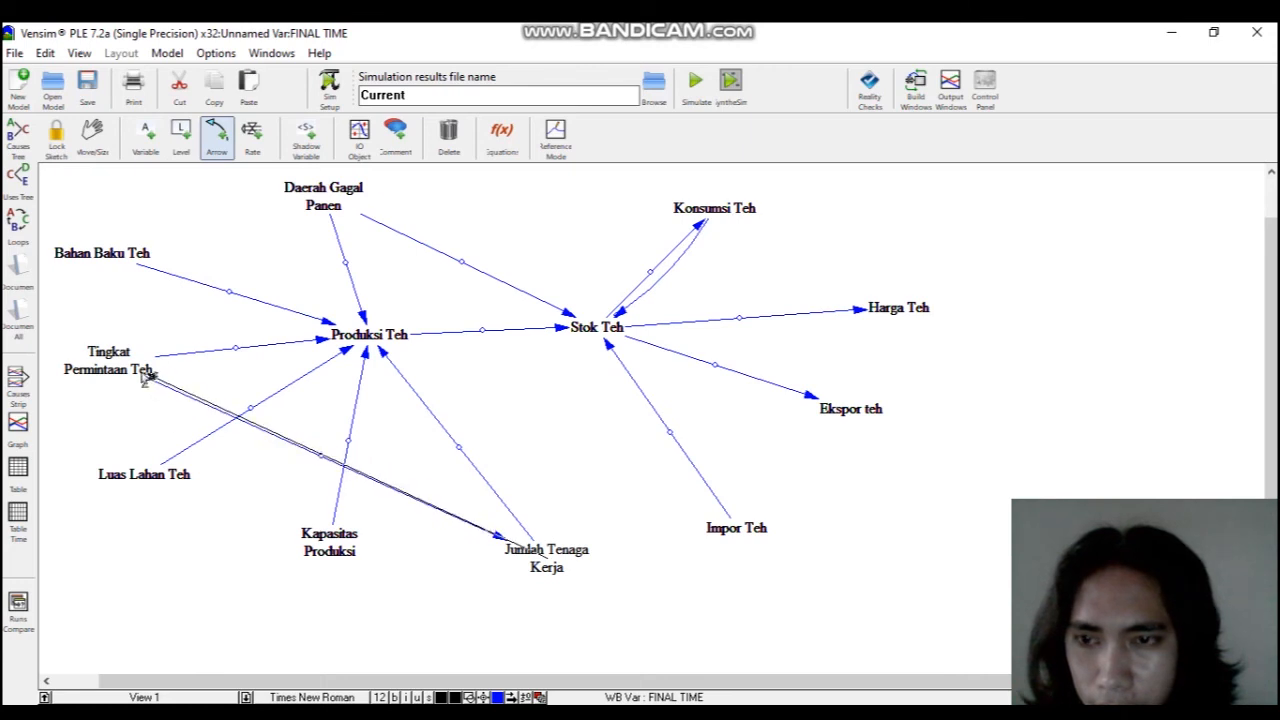
click(142, 377)
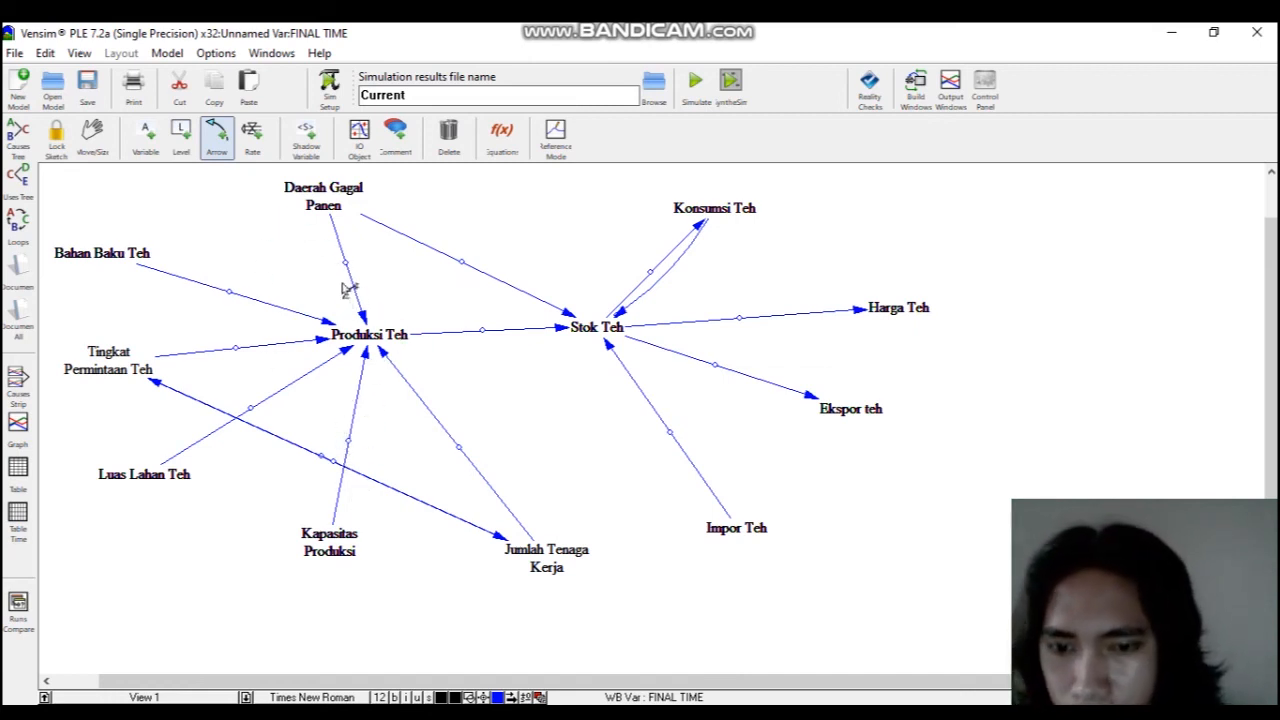
Curve the arrows from Bahan Baku Teh, Daerah Gagal Panen and Tingkat Permintaan Teh to Produksi Teh.
drag(234, 289, 244, 271)
drag(350, 267, 371, 260)
click(238, 350)
drag(238, 350, 241, 360)
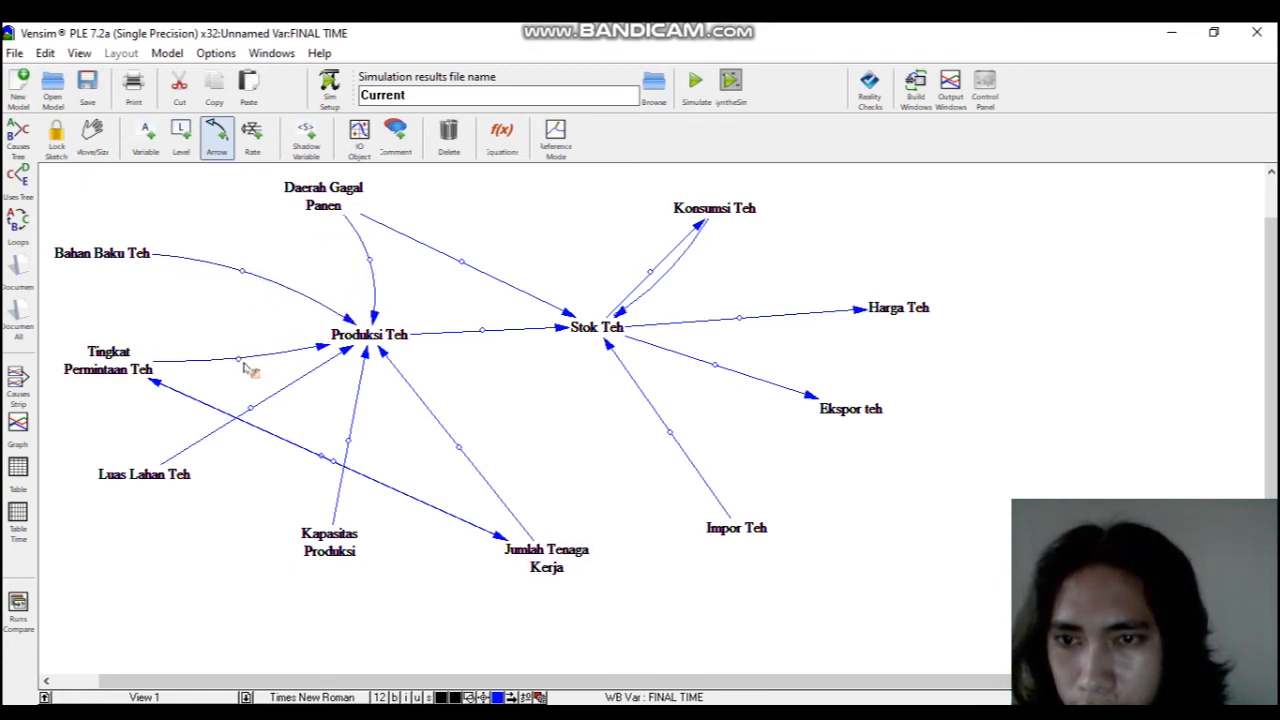
Curve both arrows between Tingkat Permintaan Teh and Jumlah Tenaga Kerja, and those from Luas Lahan Teh, Kapasitas Produksi and Jumlah Tenaga Kerja to Produksi Teh.
click(337, 463)
drag(337, 463, 110, 594)
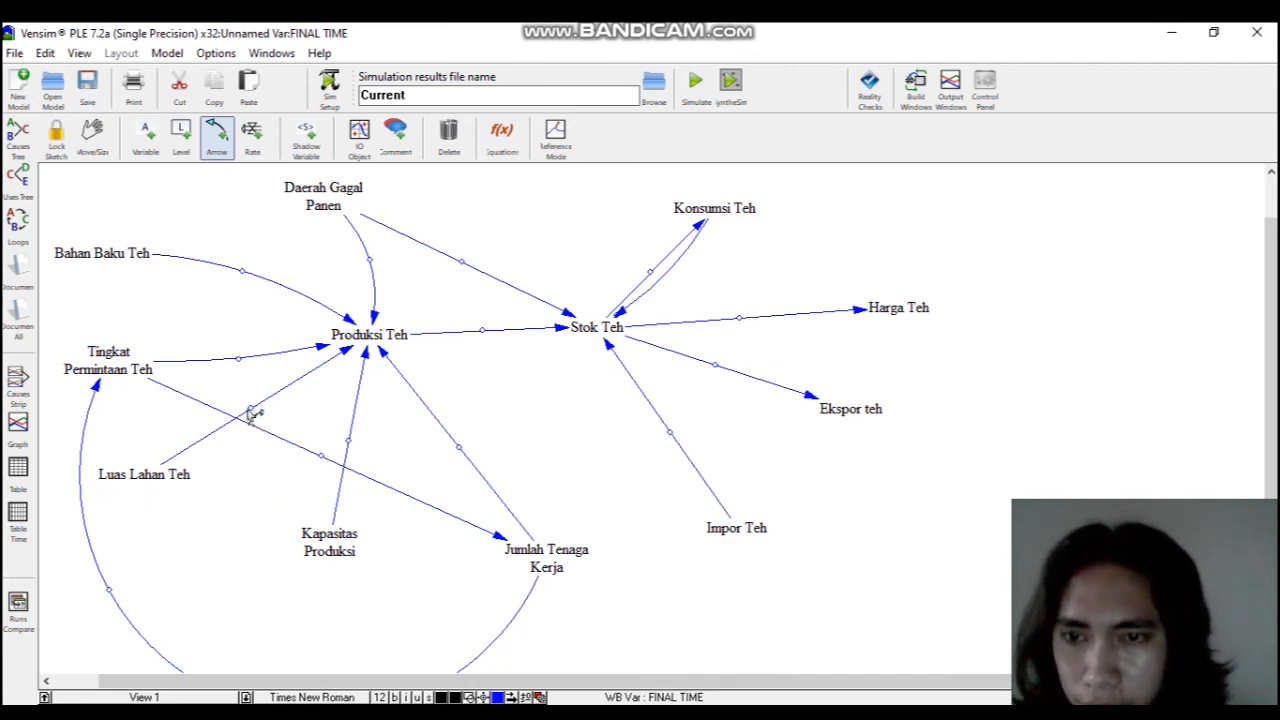
drag(259, 420, 268, 417)
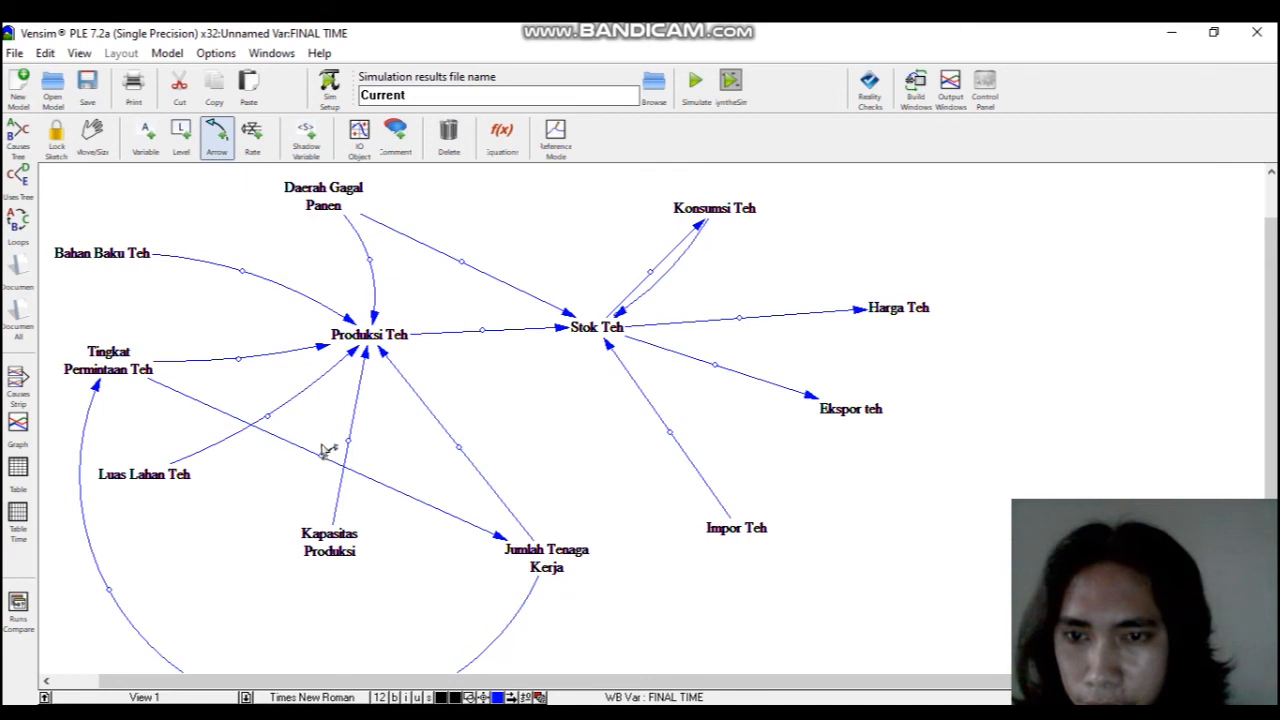
drag(349, 442, 349, 415)
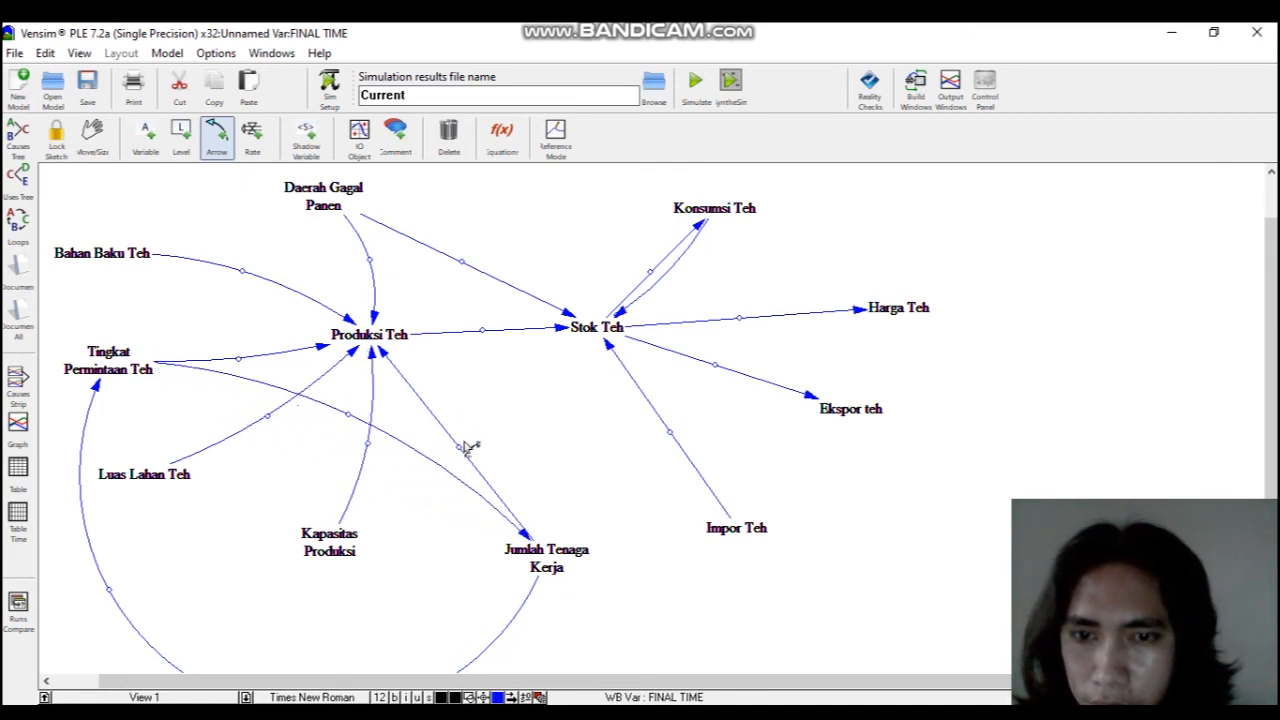
drag(468, 455, 503, 438)
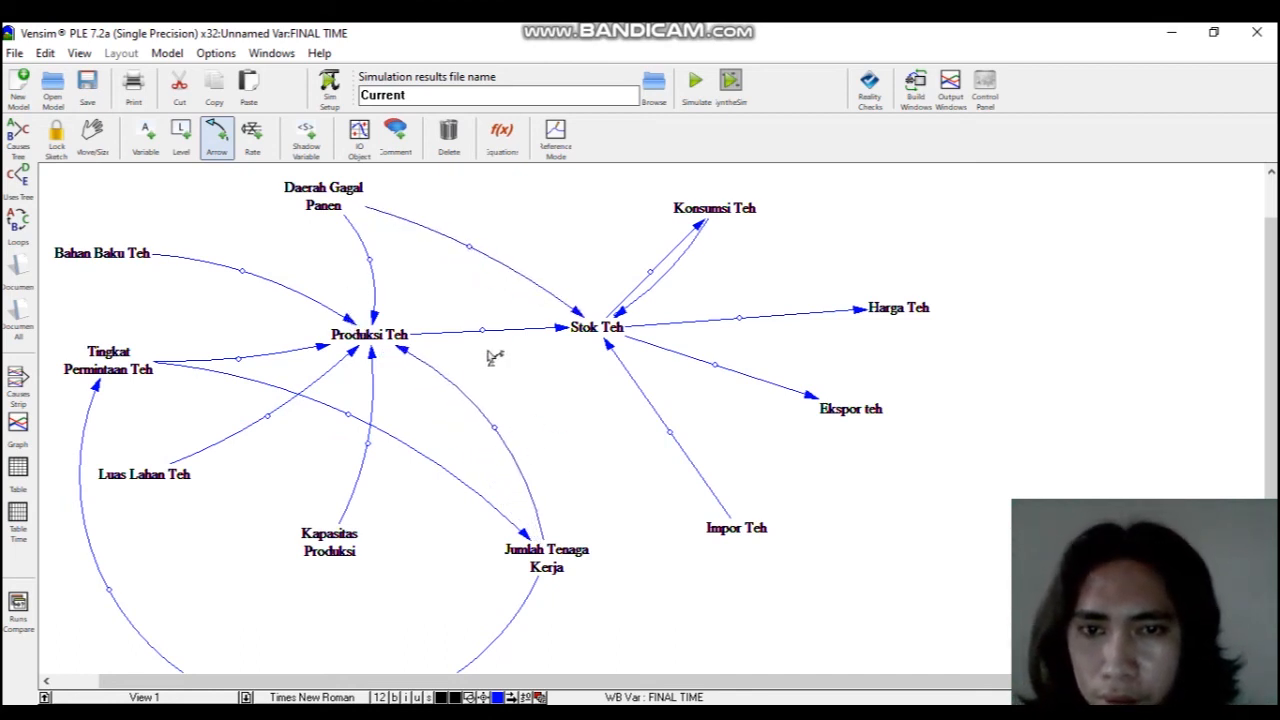
Curve the arrows from Stok Teh to Konsumsi Teh, Harga Teh and Ekspor teh, and the one from Impor Teh to Stok Teh.
drag(650, 274, 630, 254)
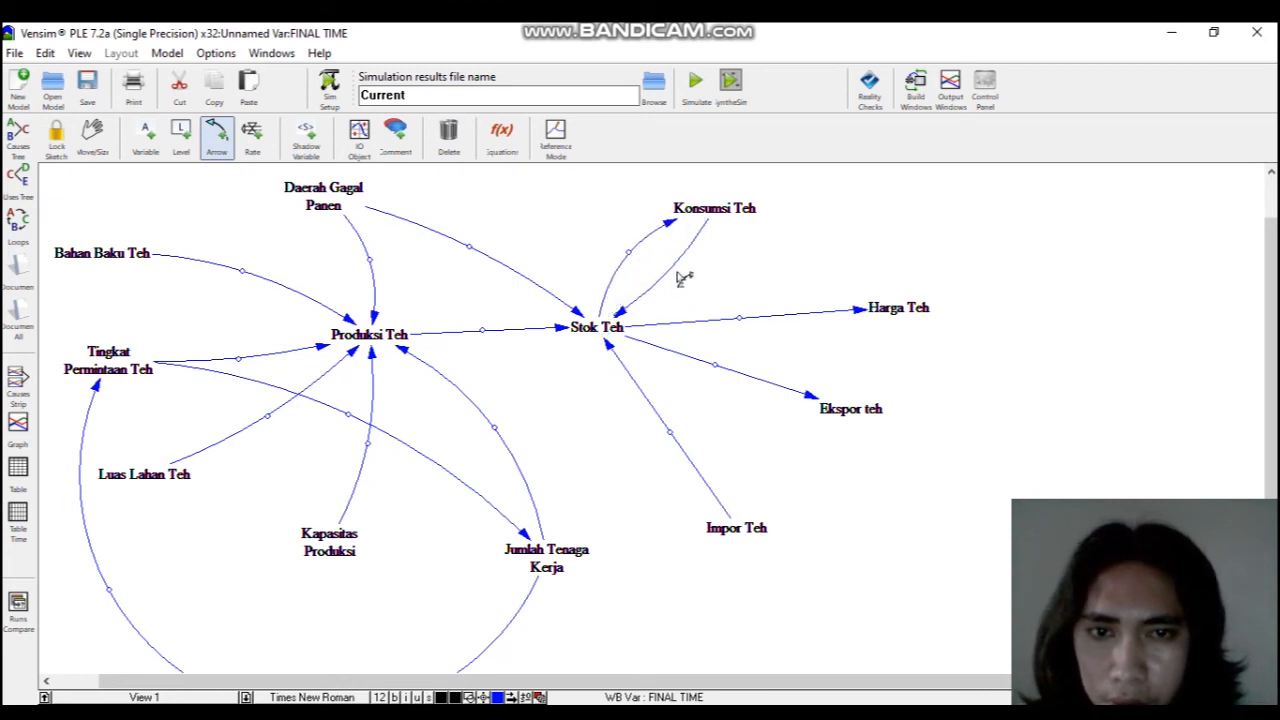
drag(739, 319, 708, 387)
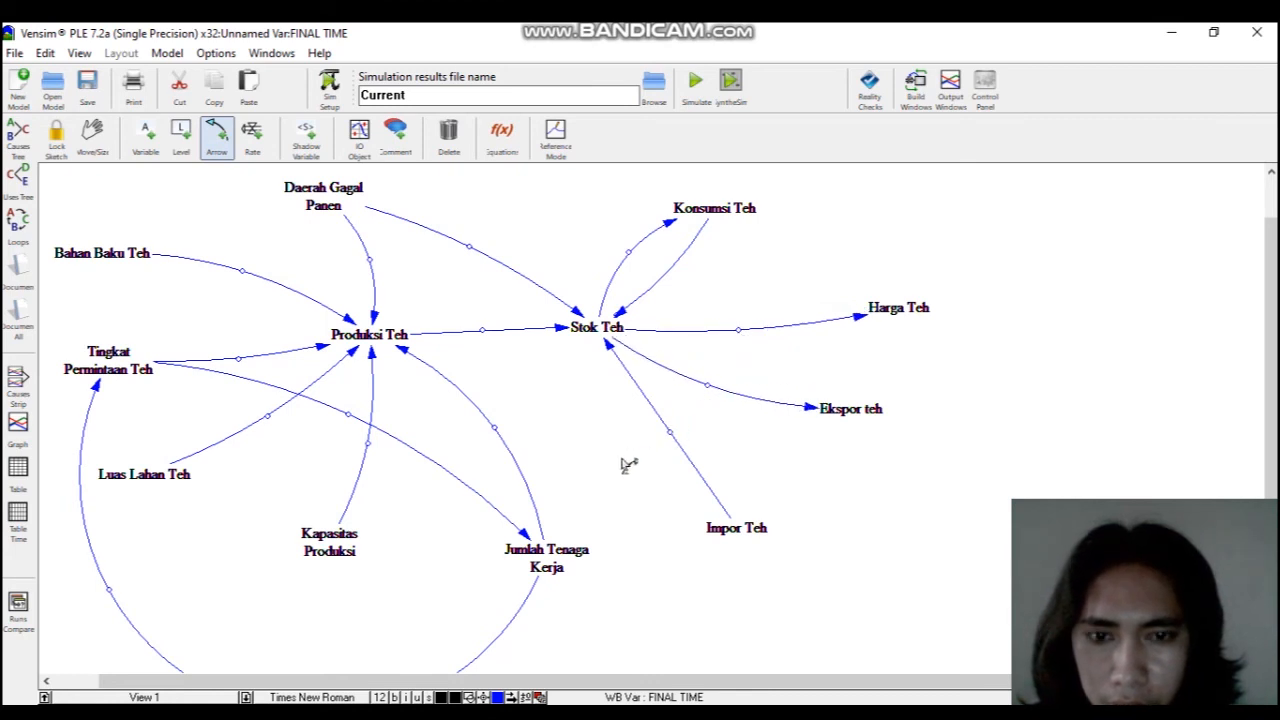
drag(671, 435, 633, 469)
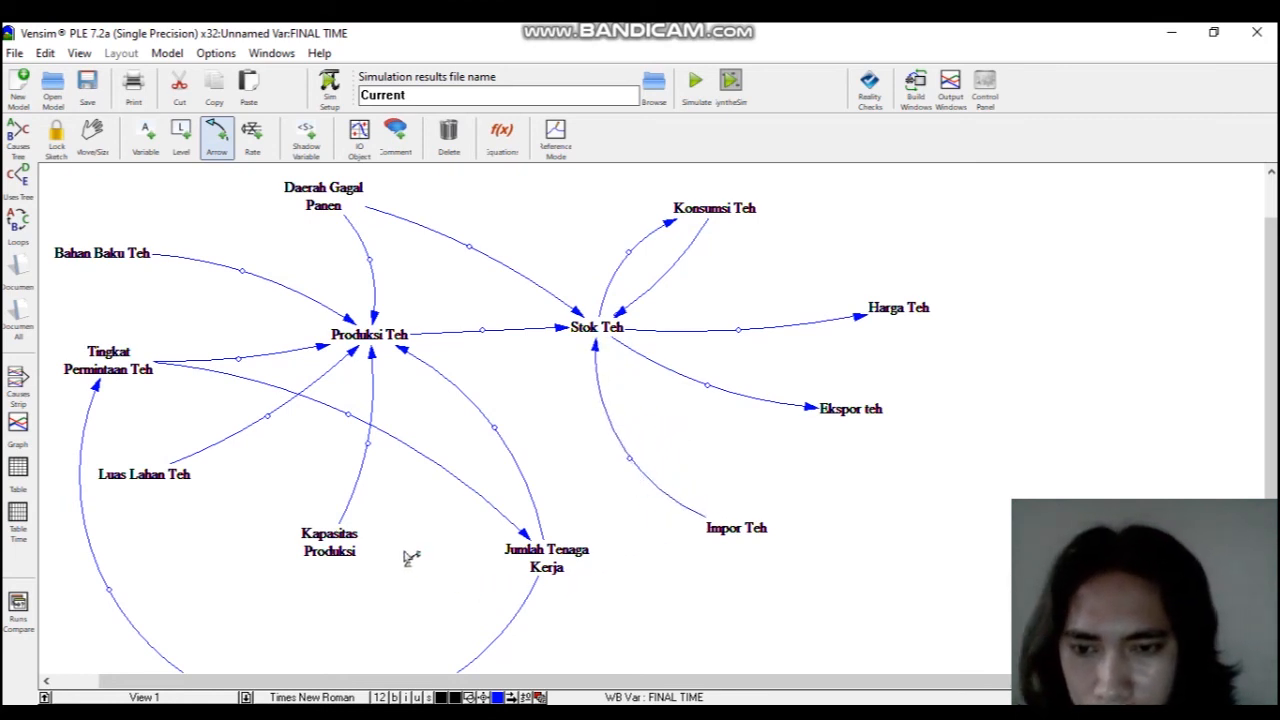
Draw causal arrows in both directions between Kapasitas Produksi and Jumlah Tenaga Kerja and curve them apart.
click(350, 550)
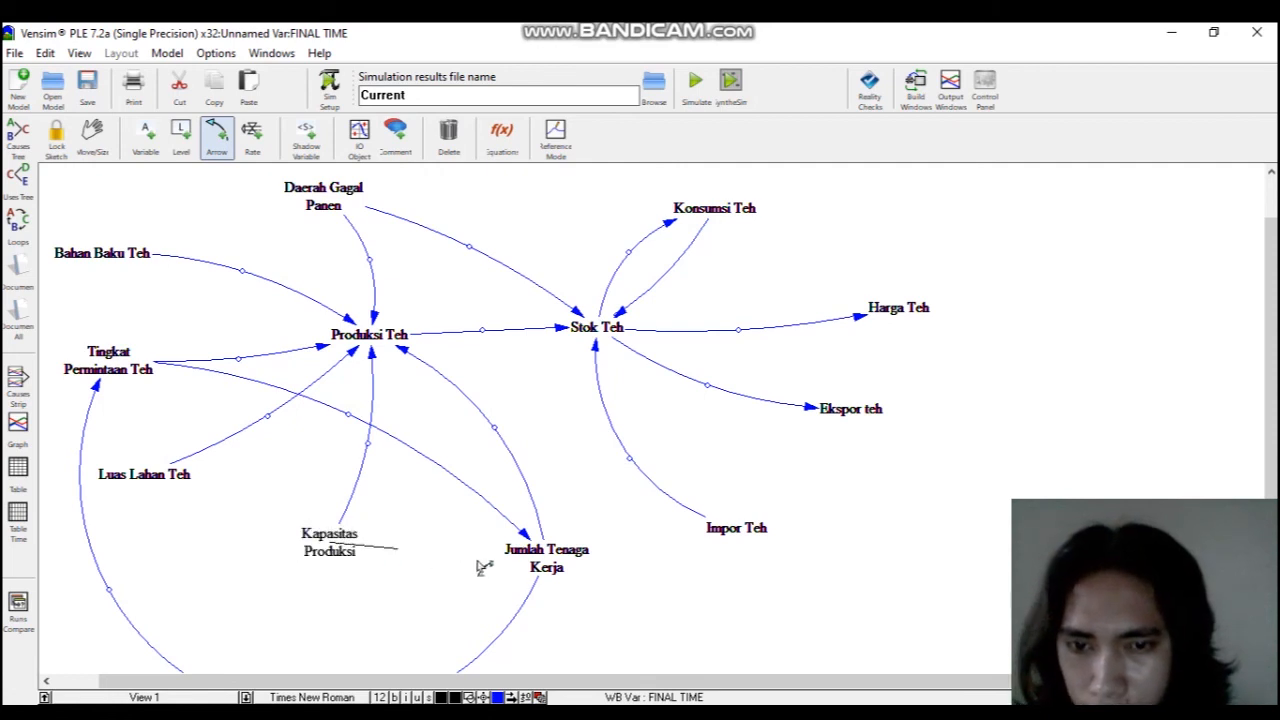
click(545, 567)
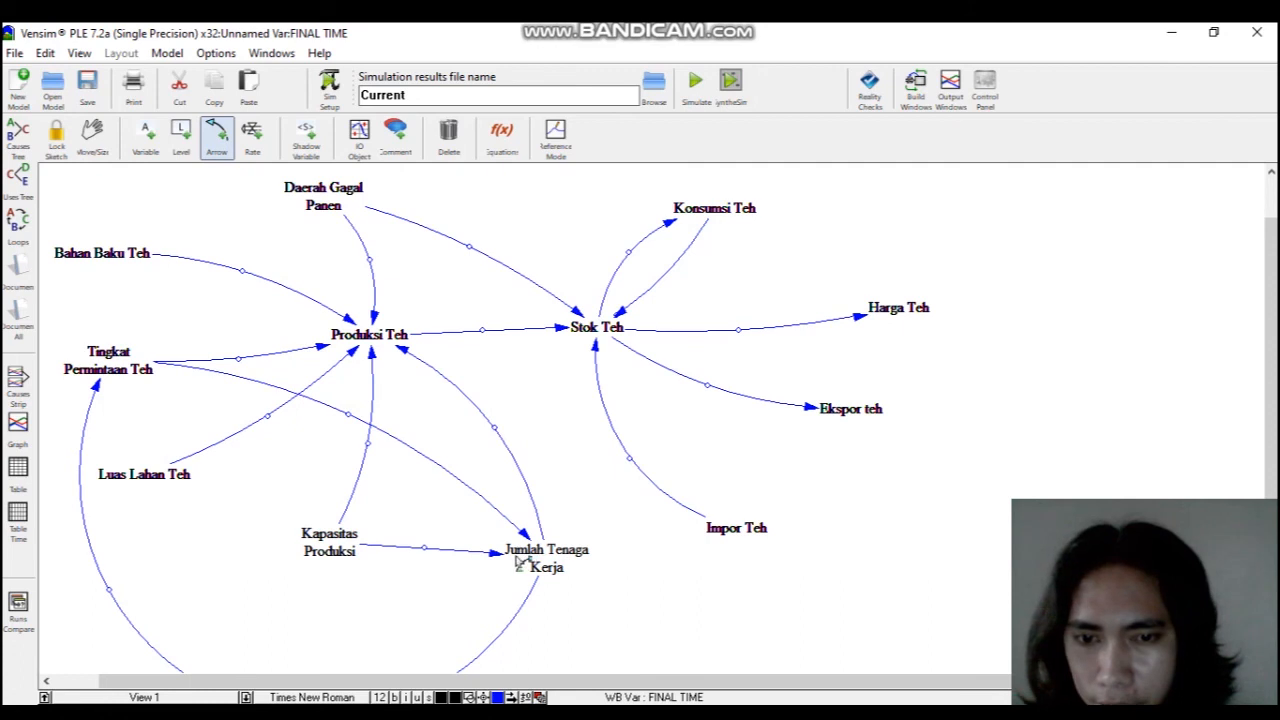
click(505, 560)
click(368, 550)
drag(440, 551, 430, 594)
drag(424, 548, 426, 523)
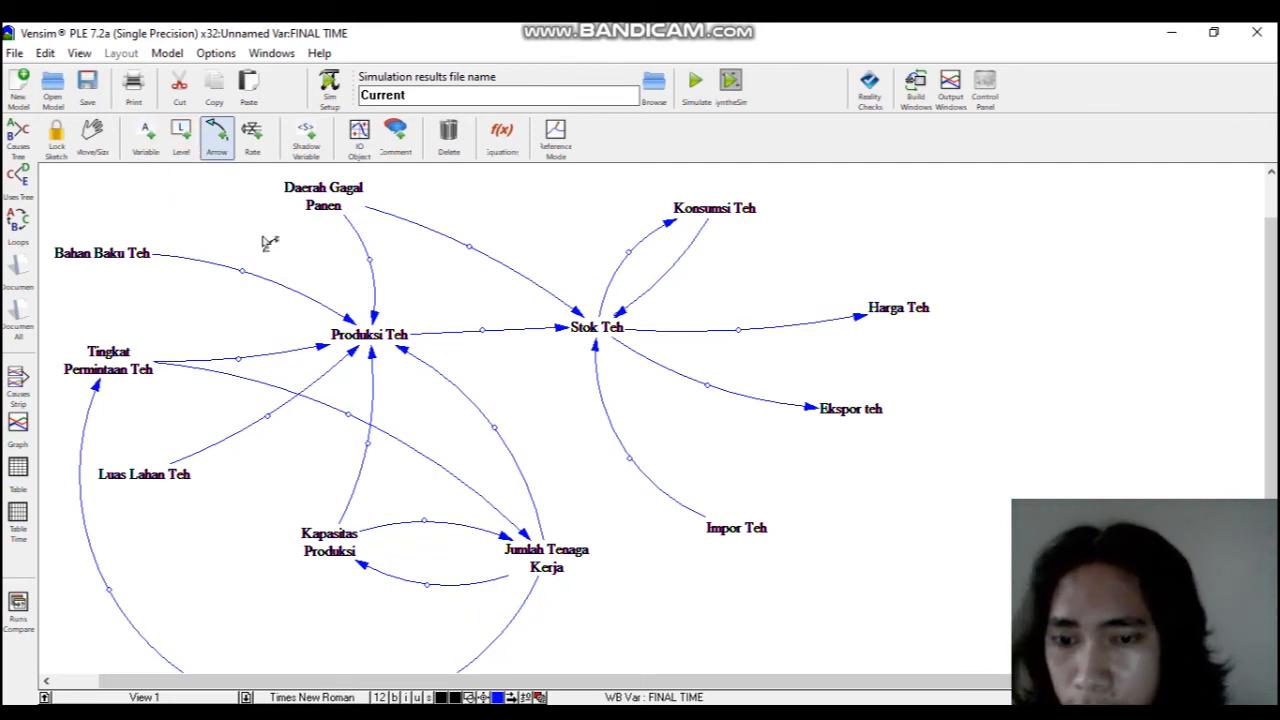
Set the polarity to + on the arrow from Bahan Baku Teh to Produksi Teh and to - on the one from Daerah Gagal Panen.
click(66, 150)
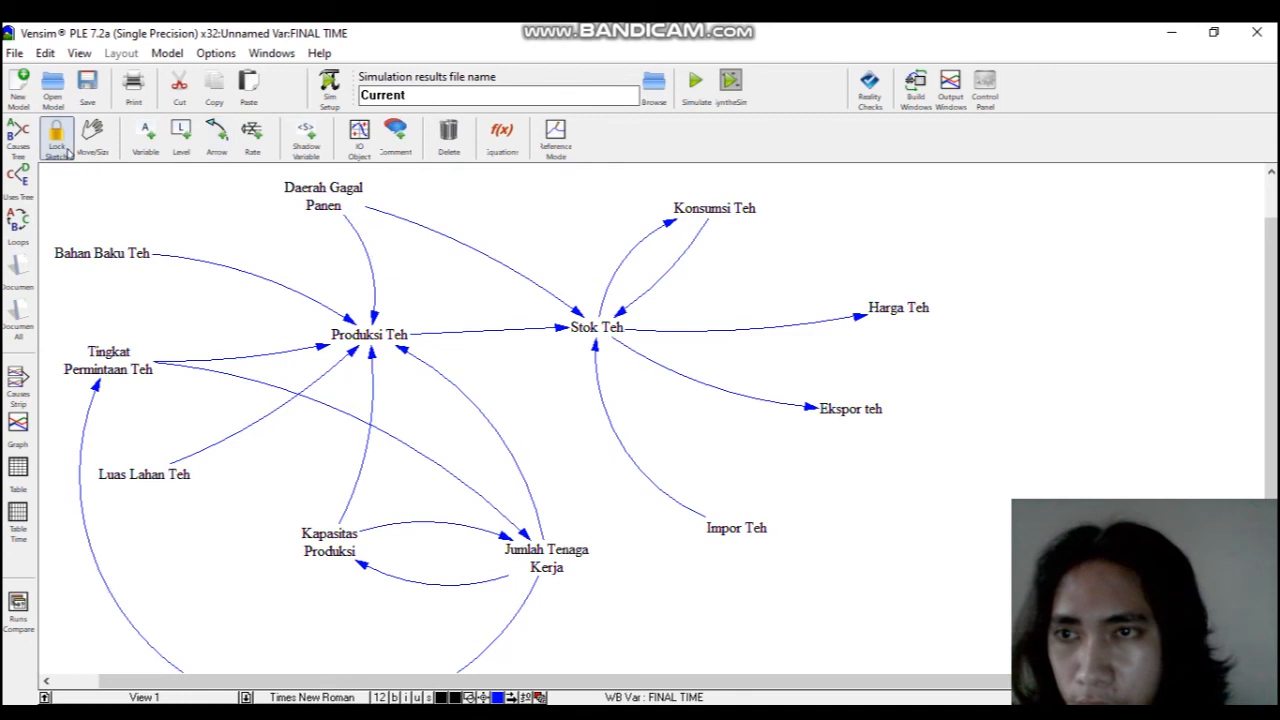
click(220, 148)
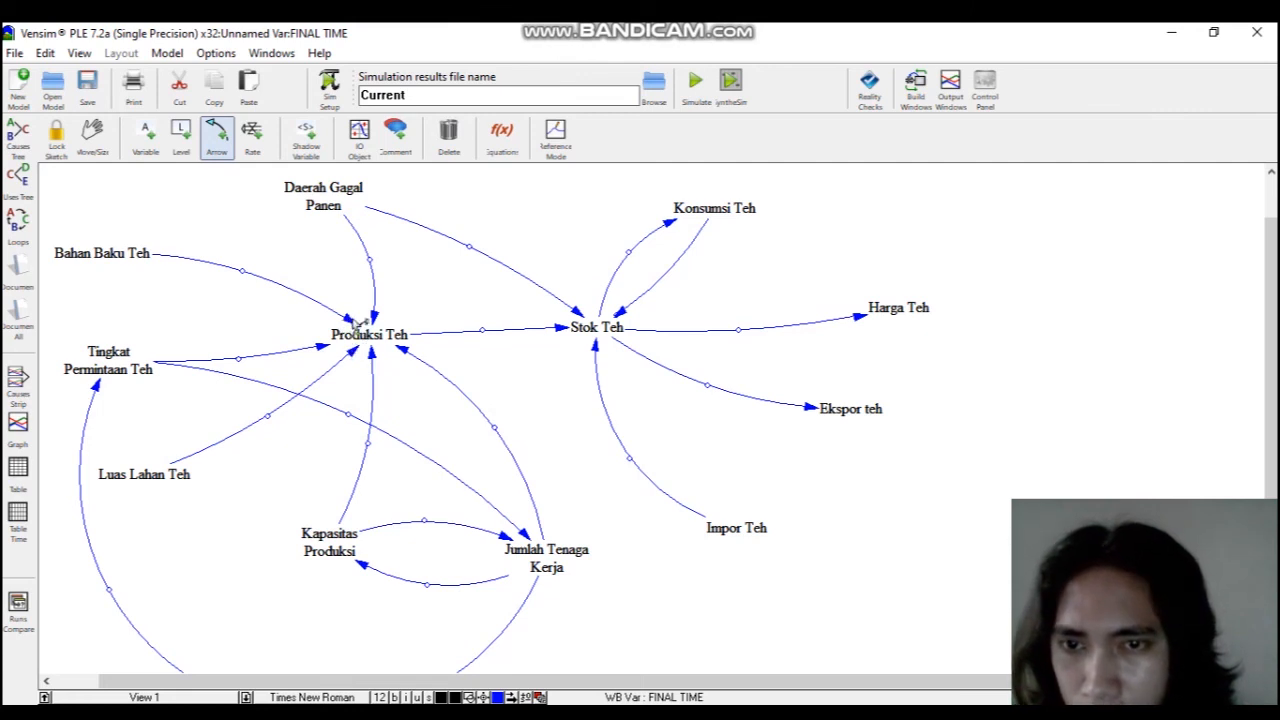
right_click(355, 325)
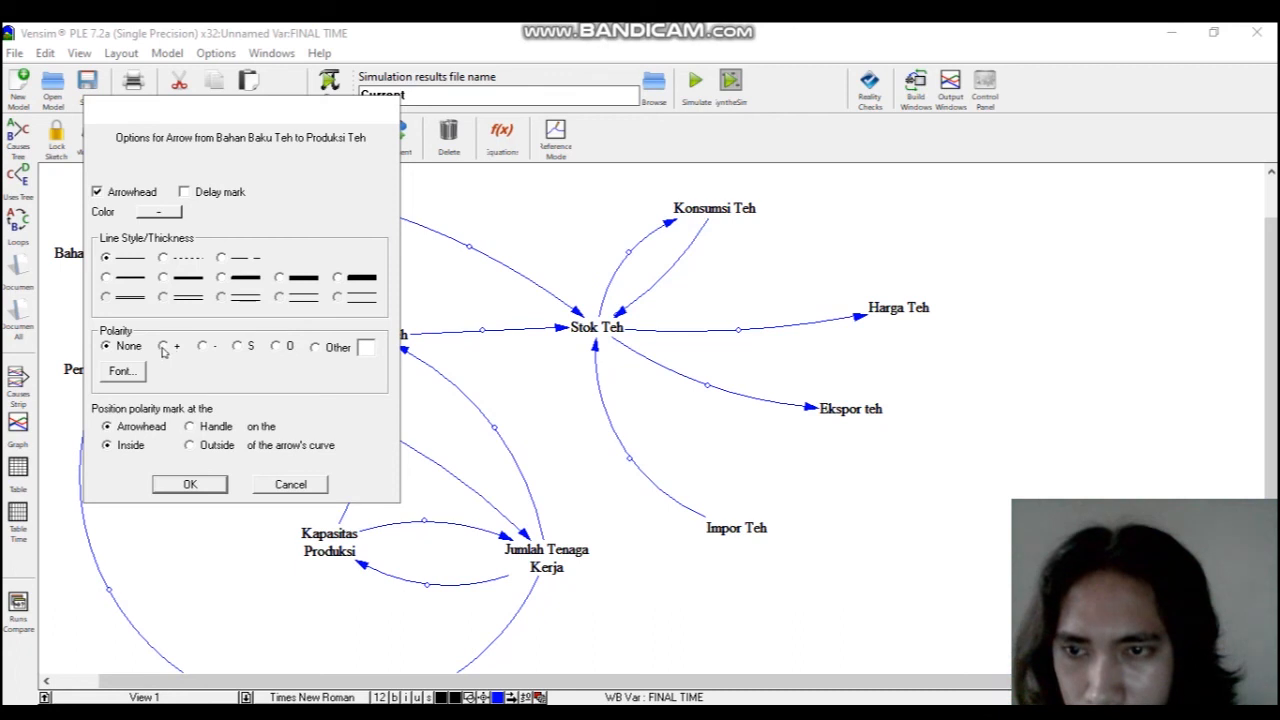
click(190, 484)
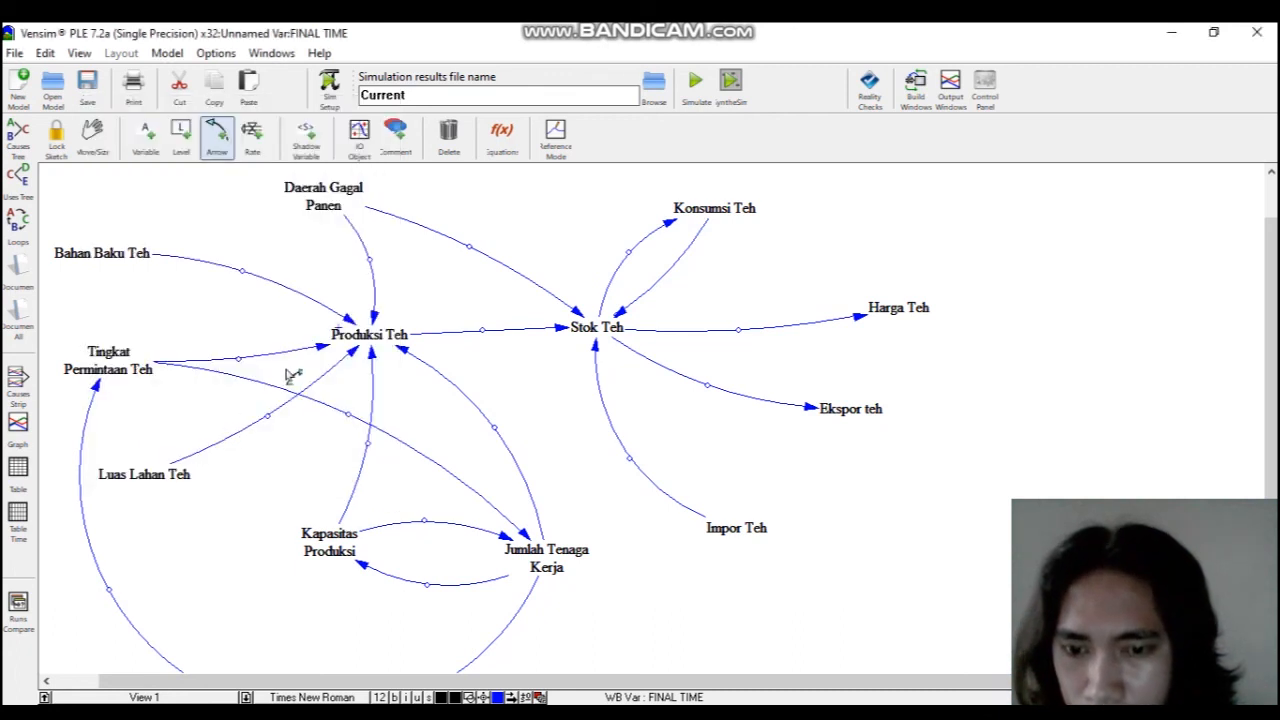
right_click(379, 324)
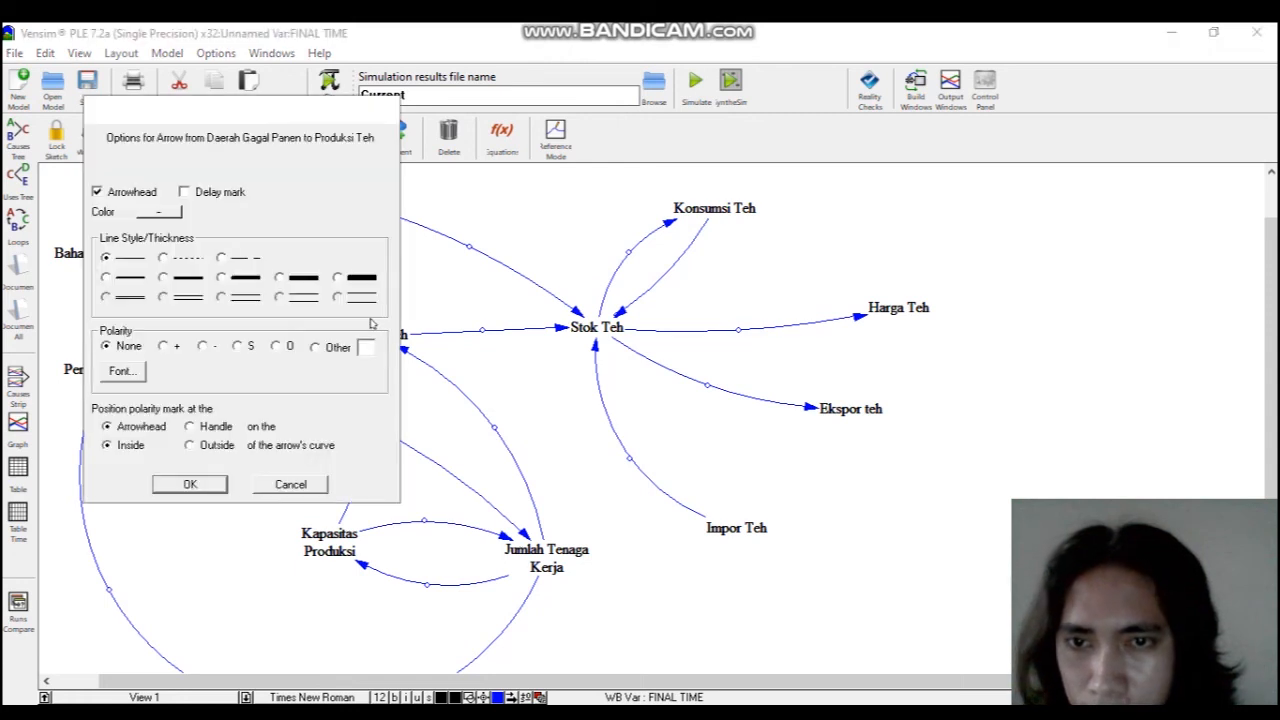
click(203, 347)
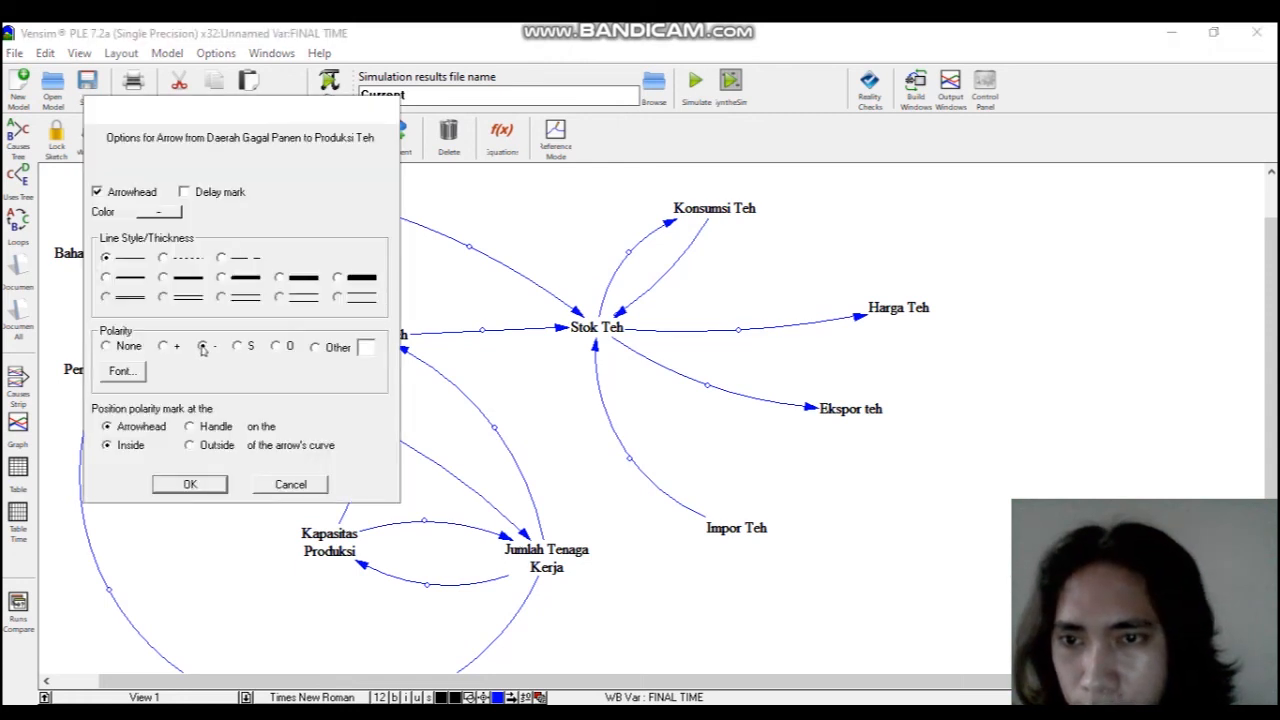
click(211, 485)
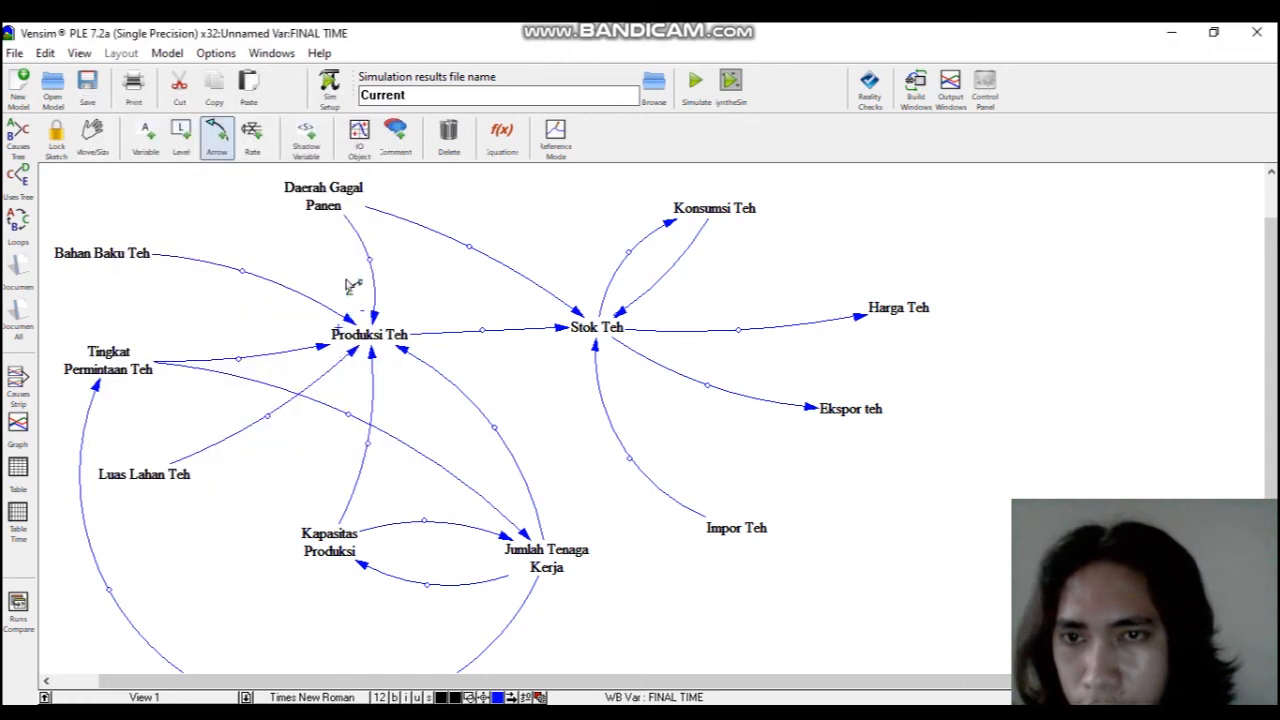
Set the polarity to + on the Tingkat Permintaan Teh to Produksi Teh arrow and to - on the Jumlah Tenaga Kerja to Tingkat Permintaan Teh arrow.
right_click(320, 350)
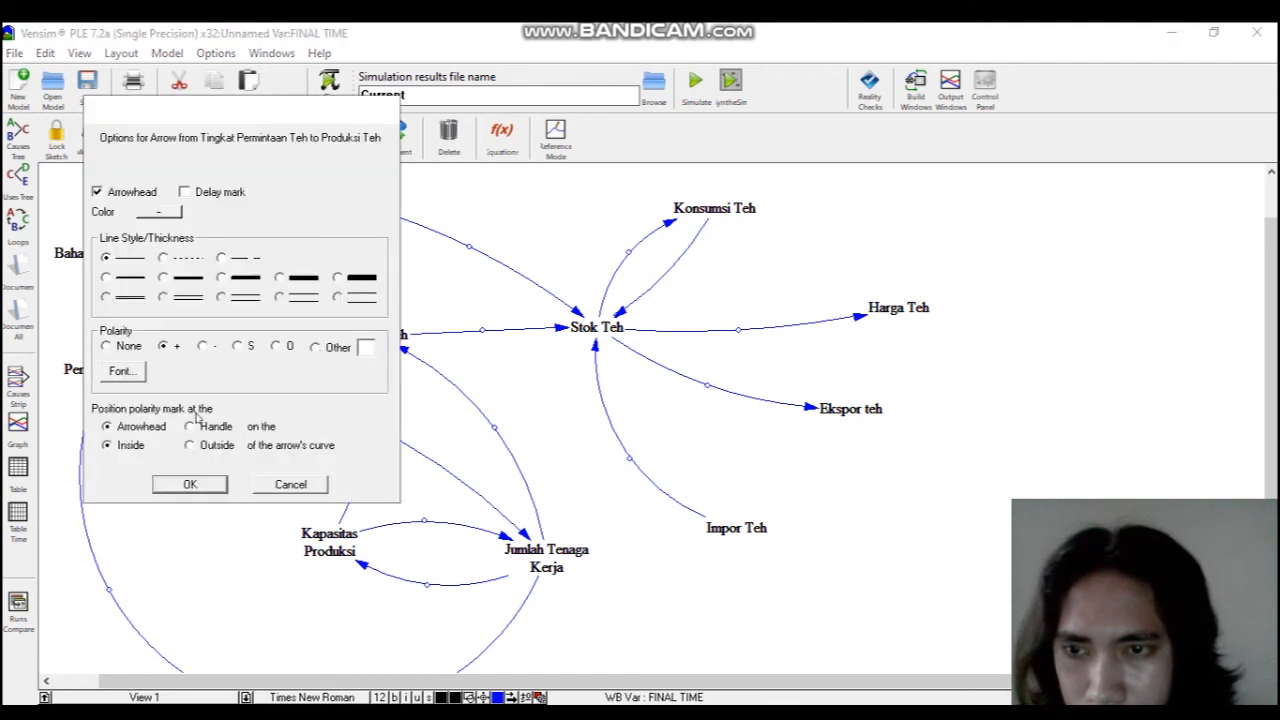
click(190, 484)
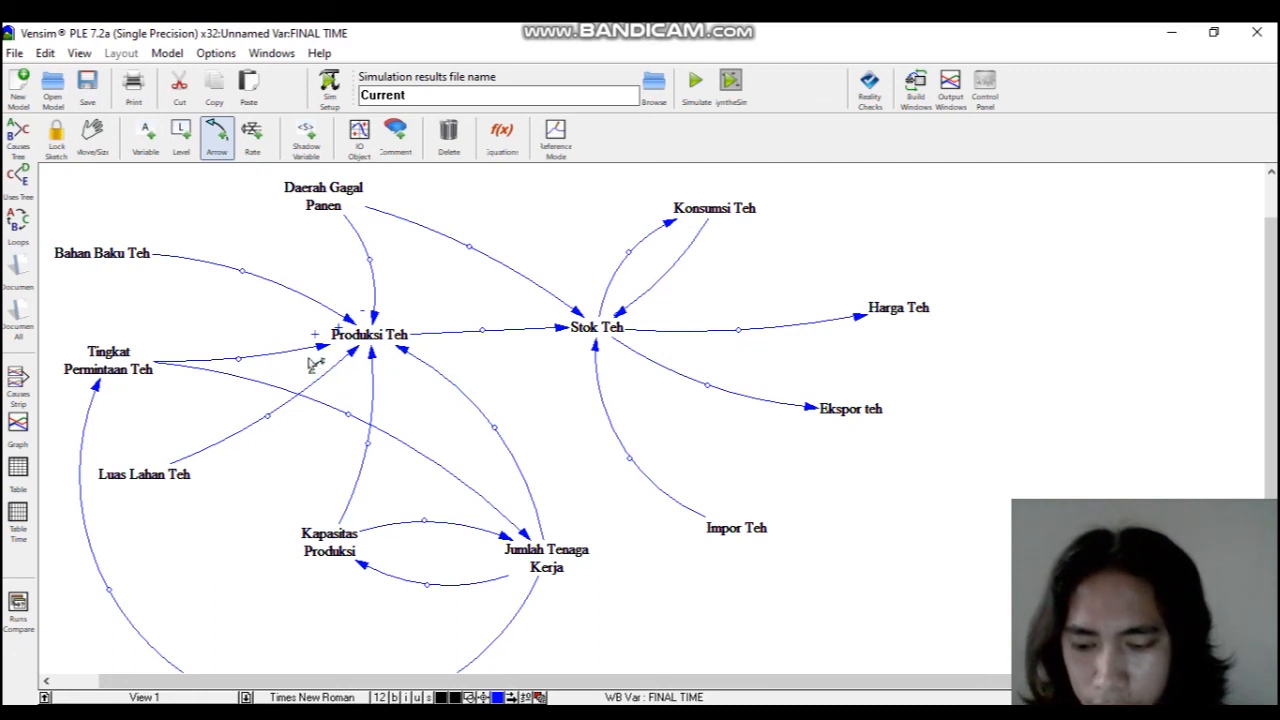
right_click(108, 397)
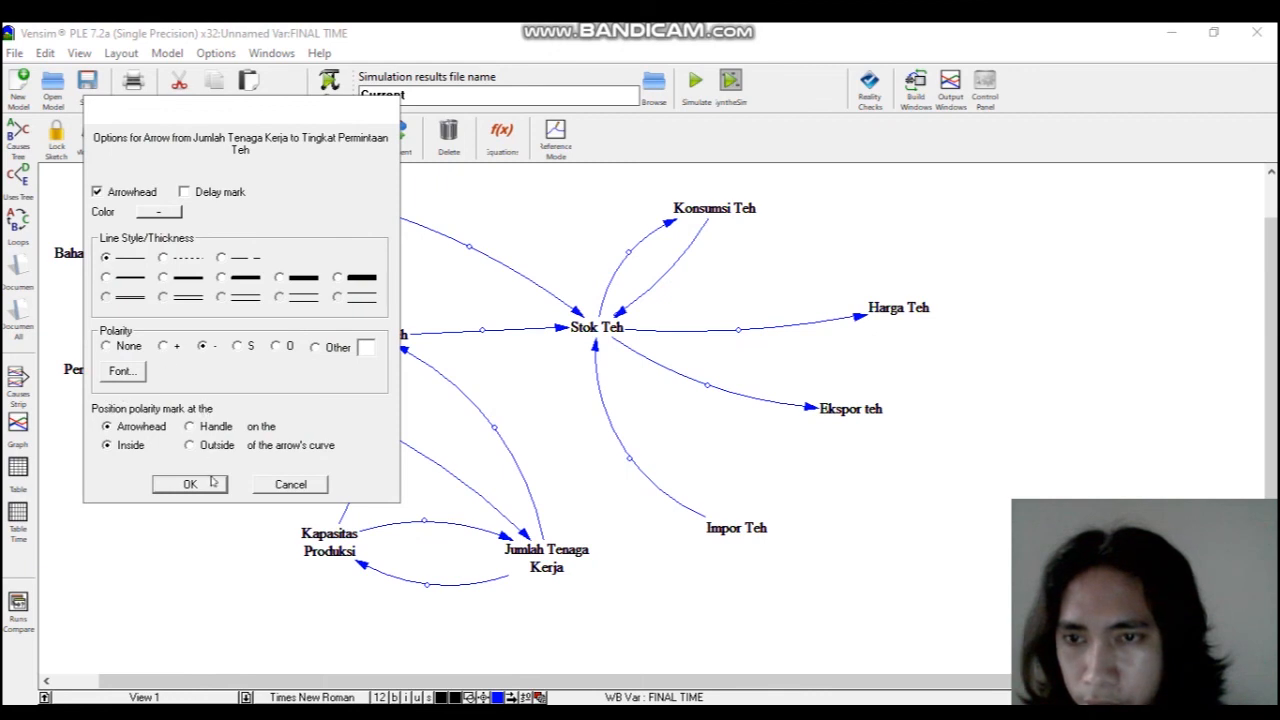
click(190, 484)
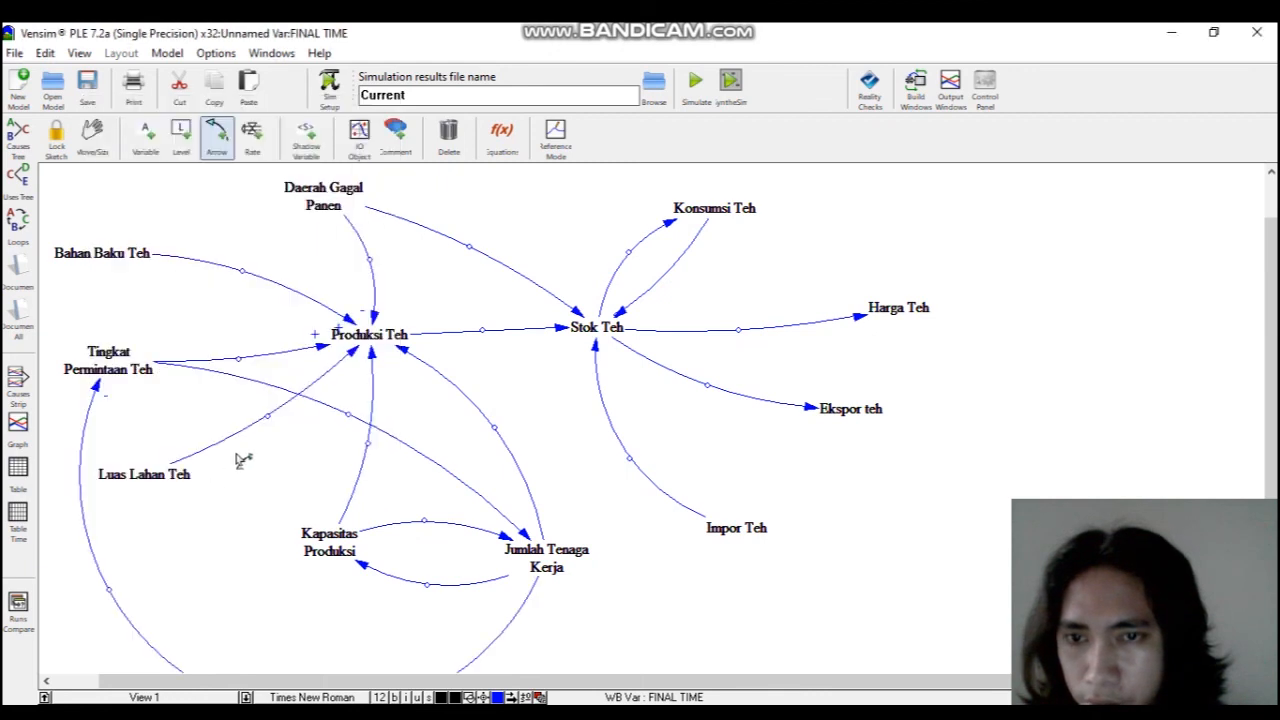
Set the polarity to + on the arrows from Luas Lahan Teh, Kapasitas Produksi and Jumlah Tenaga Kerja to Produksi Teh.
right_click(362, 362)
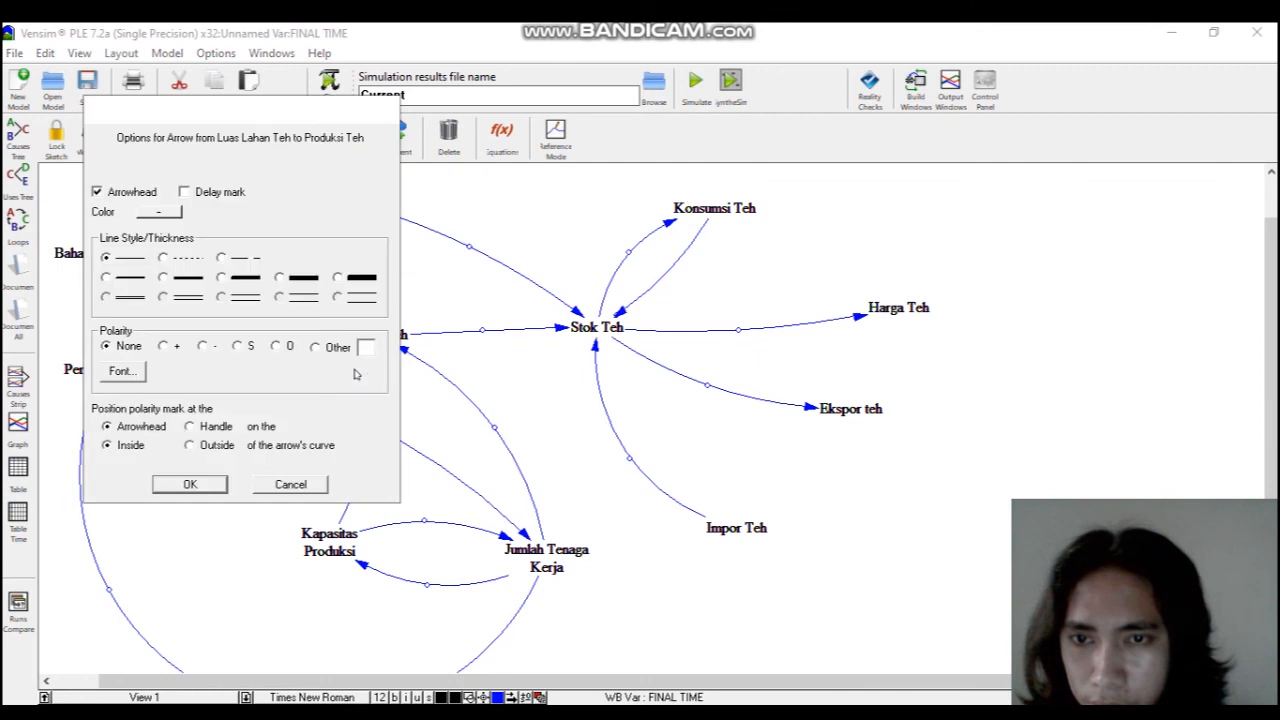
click(208, 482)
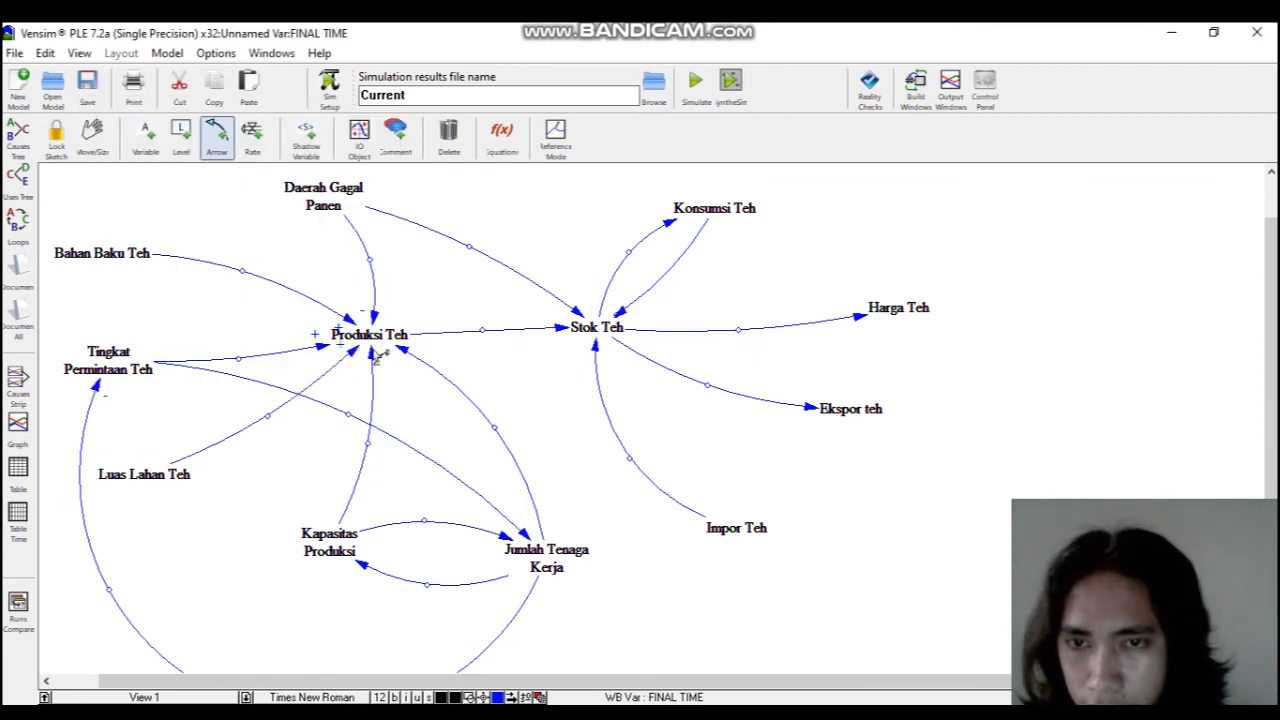
right_click(374, 353)
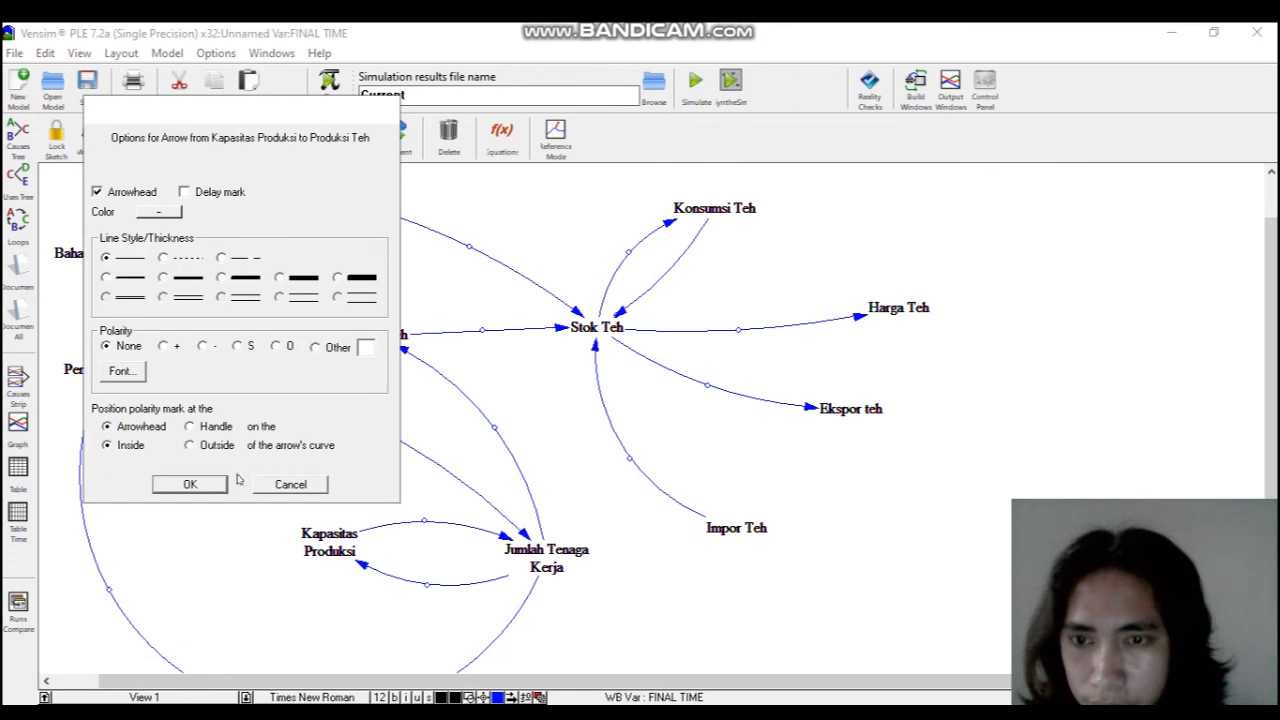
click(190, 484)
right_click(373, 361)
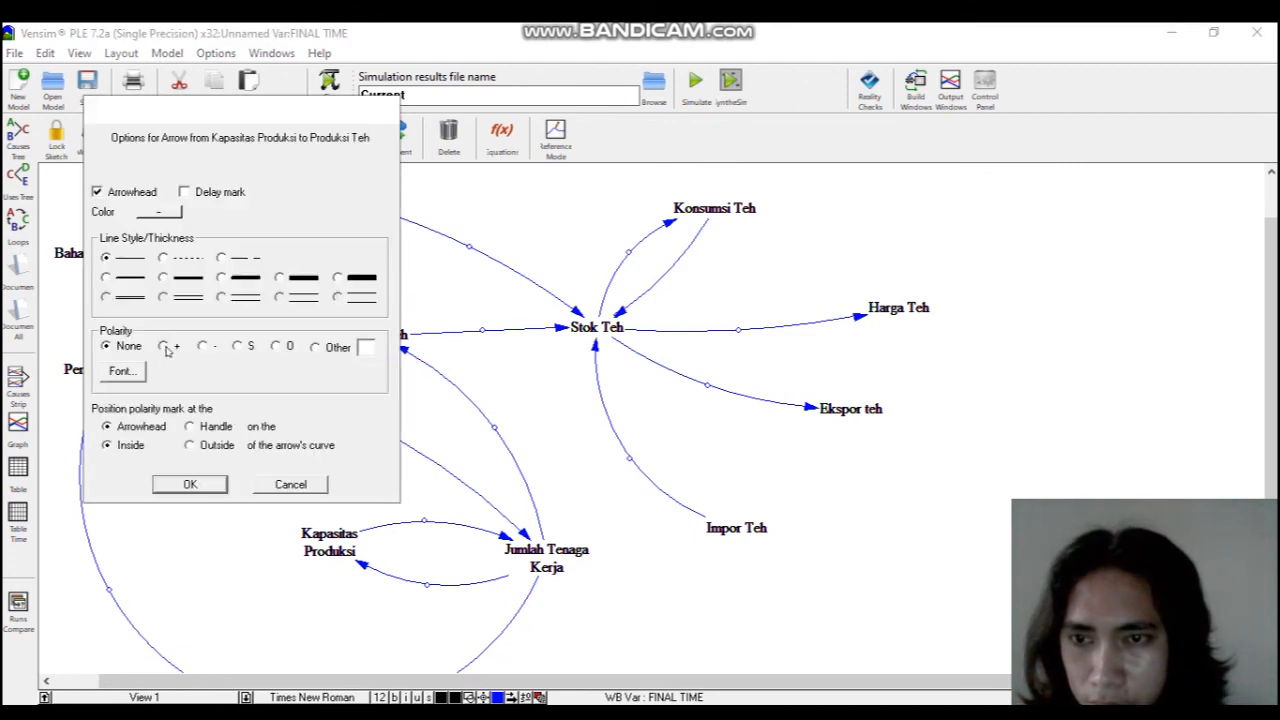
click(190, 484)
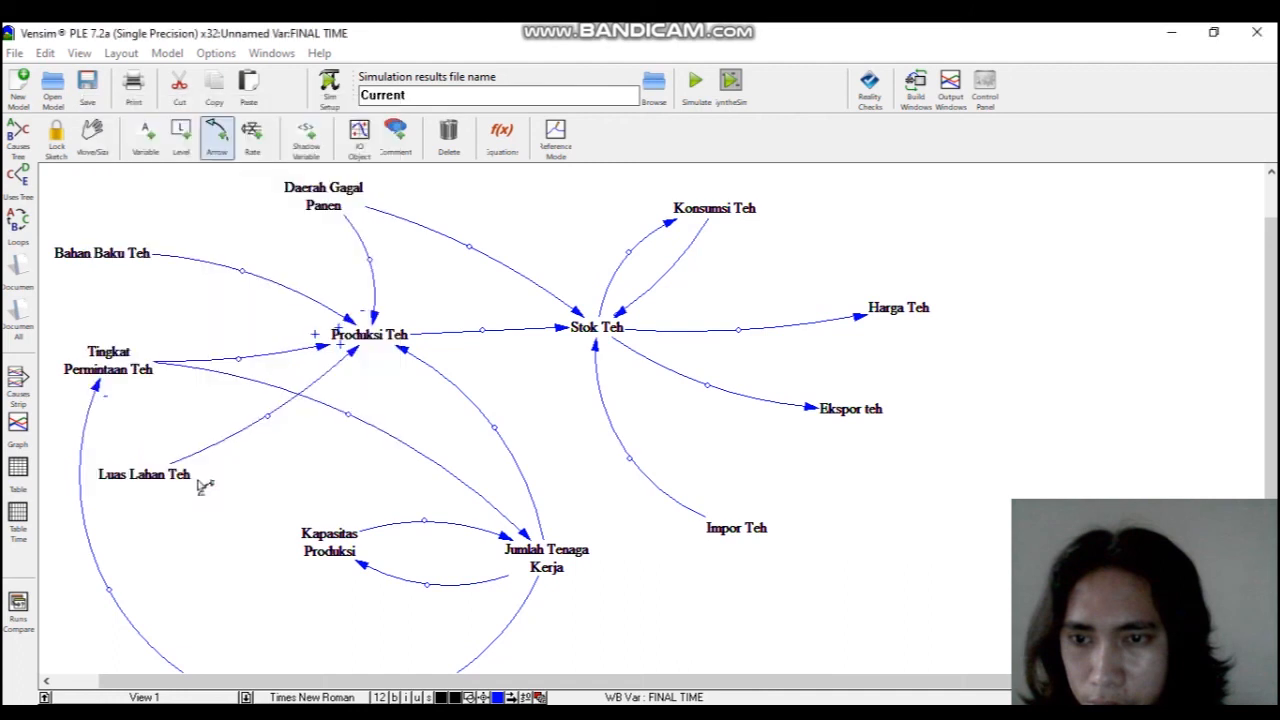
right_click(408, 358)
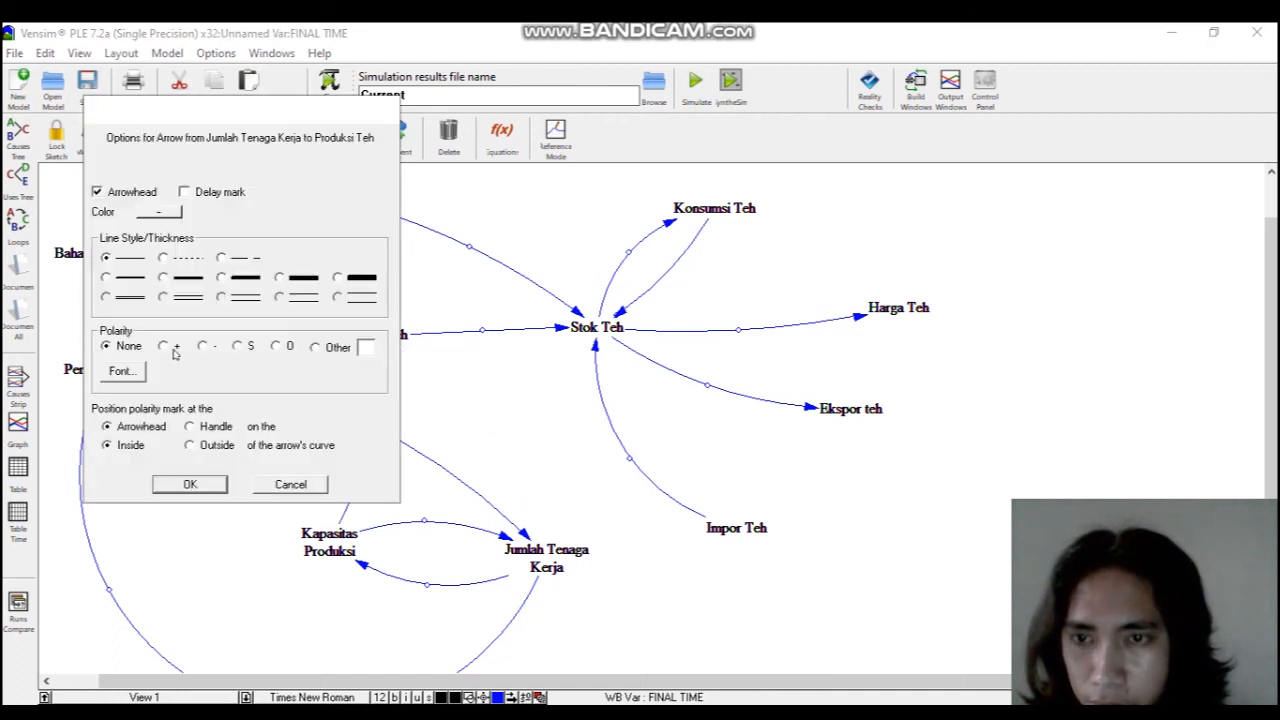
click(190, 484)
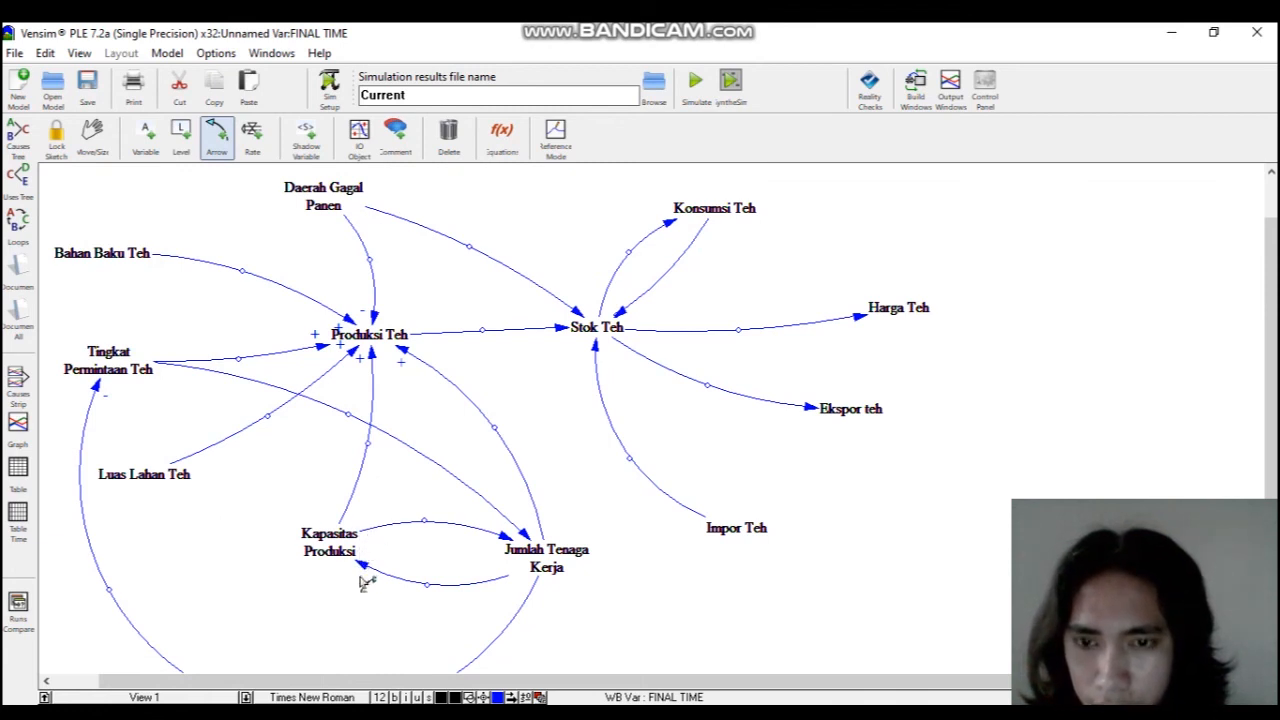
Set the polarity to + on both arrows between Jumlah Tenaga Kerja and Kapasitas Produksi.
right_click(363, 568)
click(163, 346)
click(190, 484)
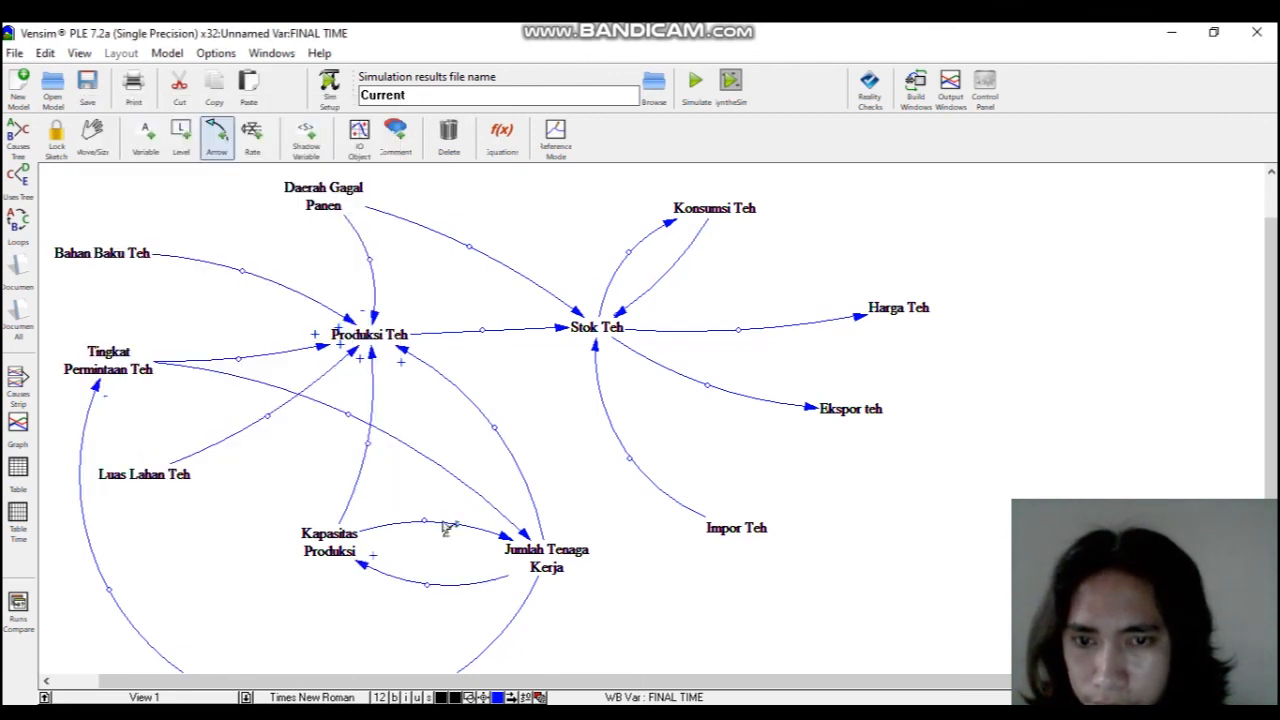
right_click(490, 531)
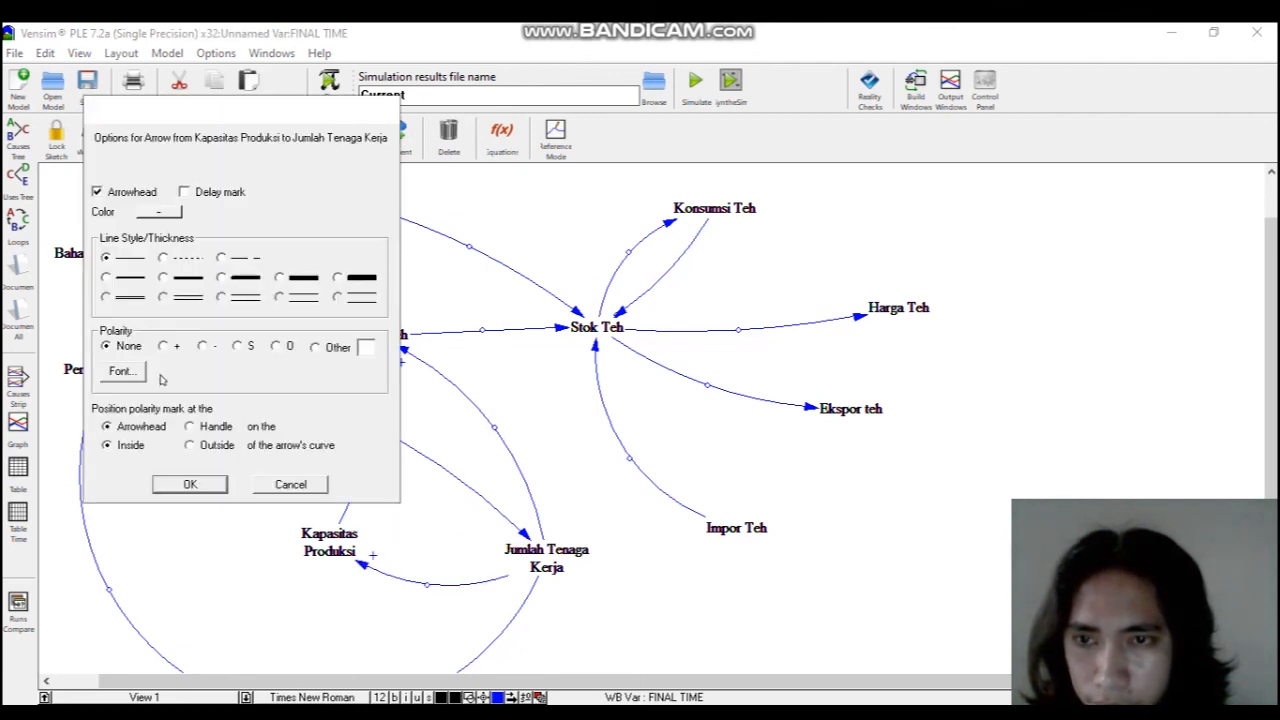
click(190, 484)
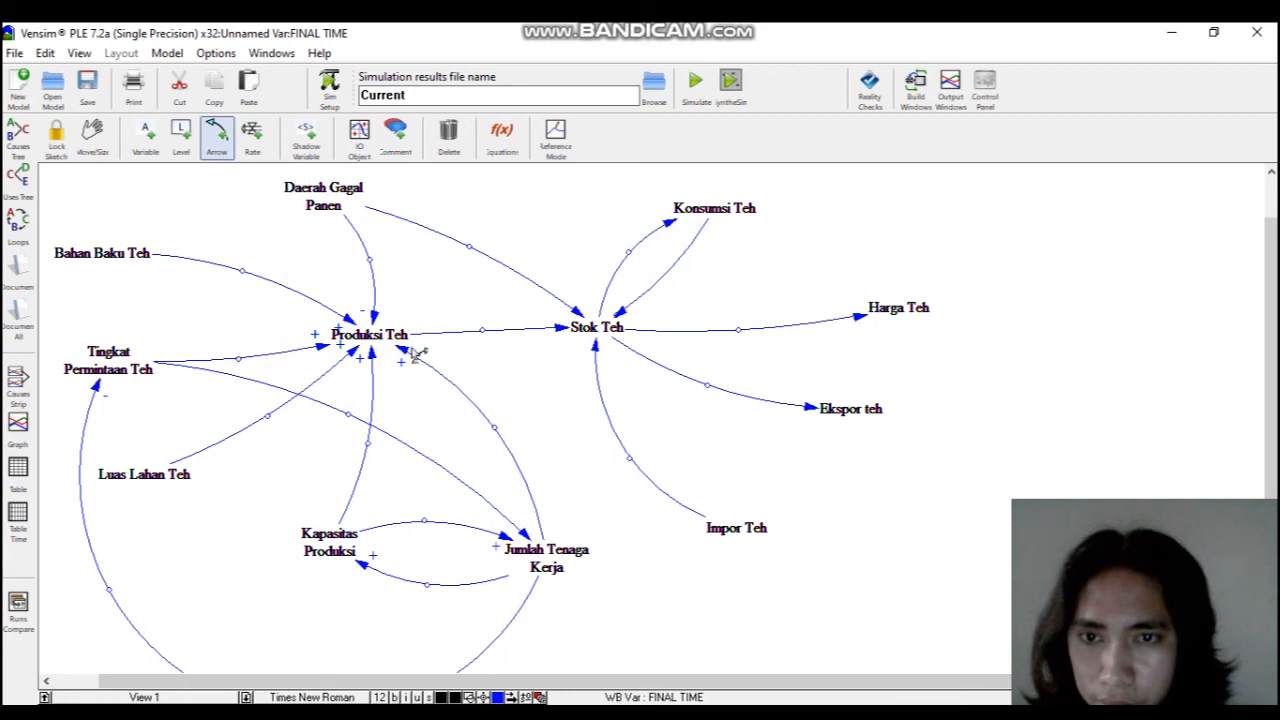
Set the polarity to + on the Produksi Teh to Stok Teh arrow and to - on the Daerah Gagal Panen to Stok Teh arrow.
right_click(562, 330)
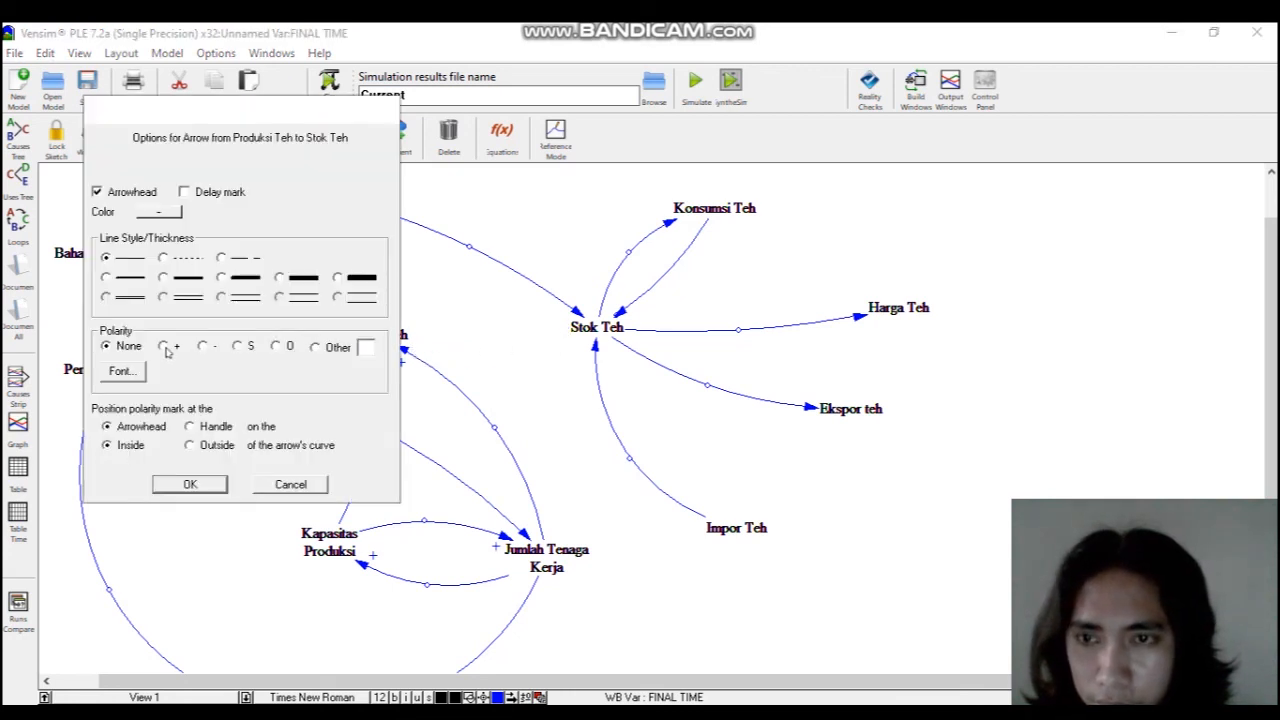
click(196, 484)
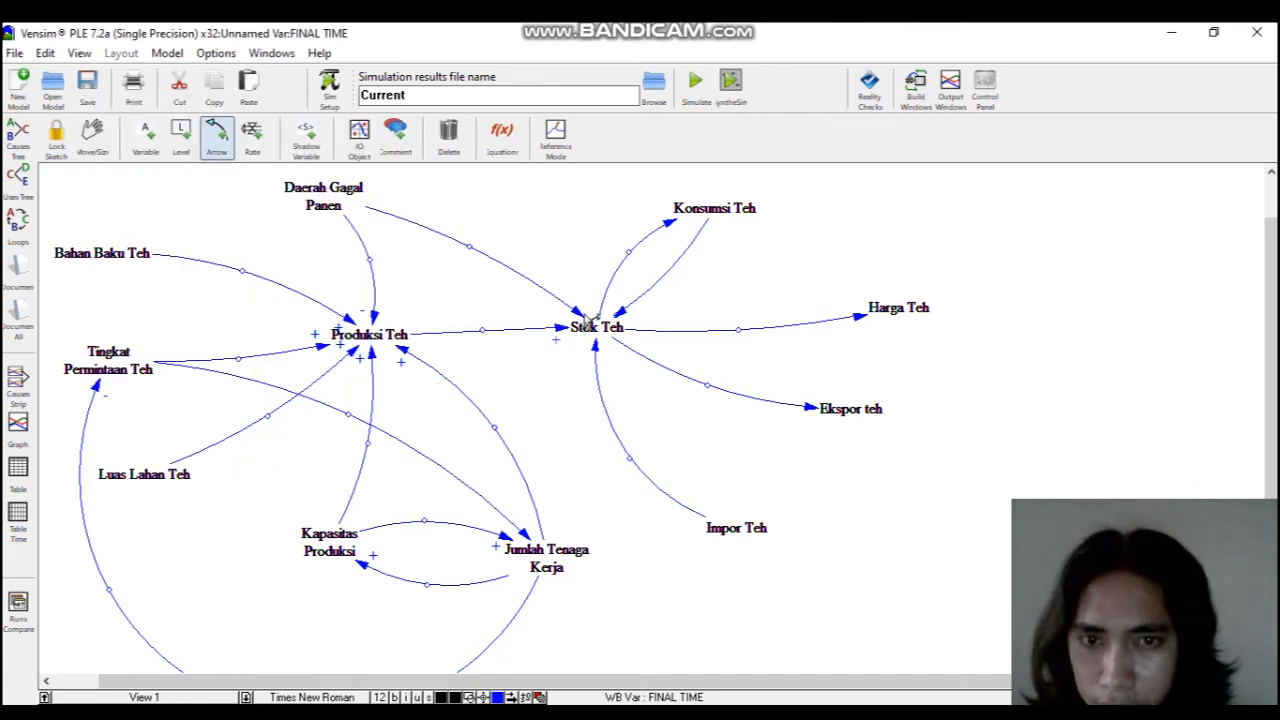
right_click(583, 318)
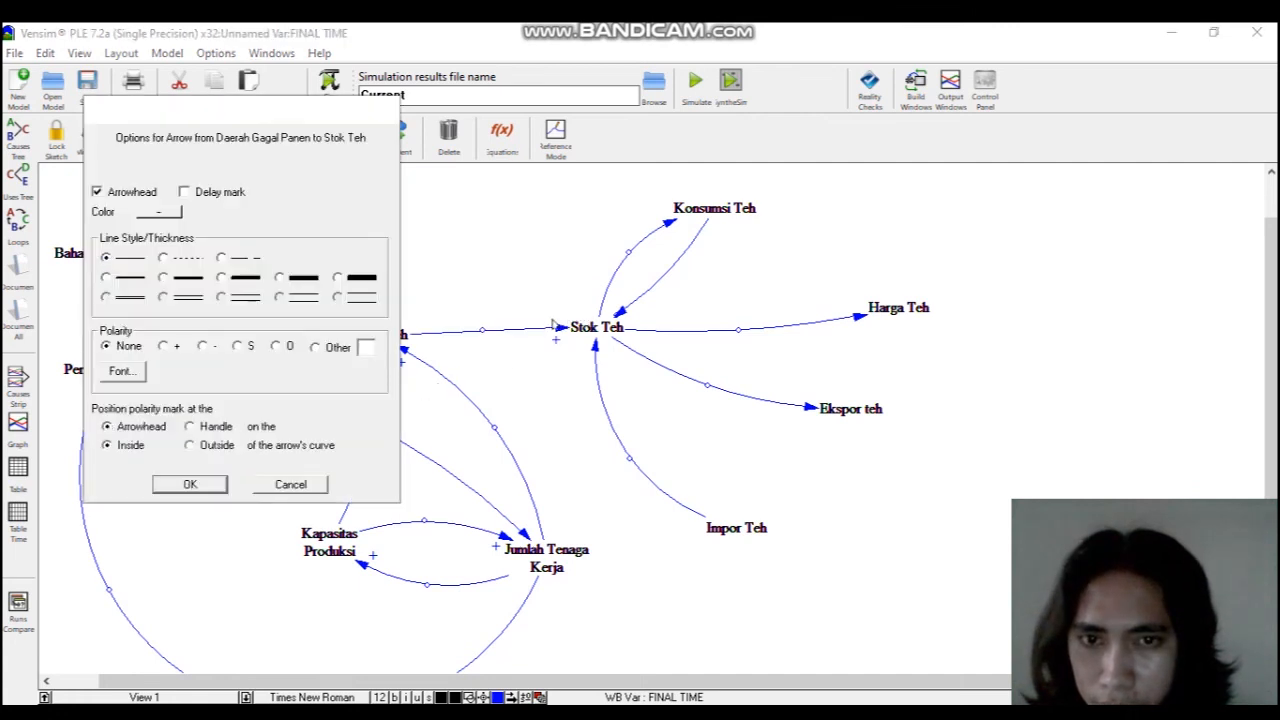
click(204, 346)
click(190, 484)
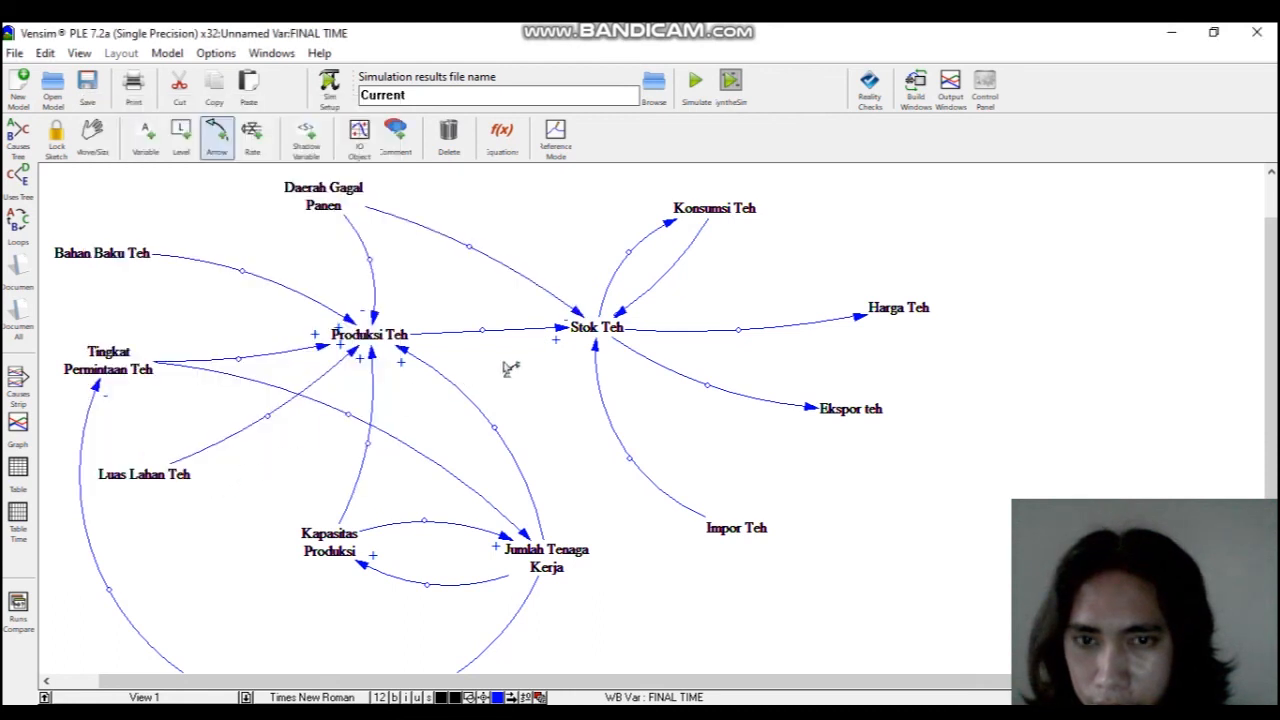
right_click(673, 228)
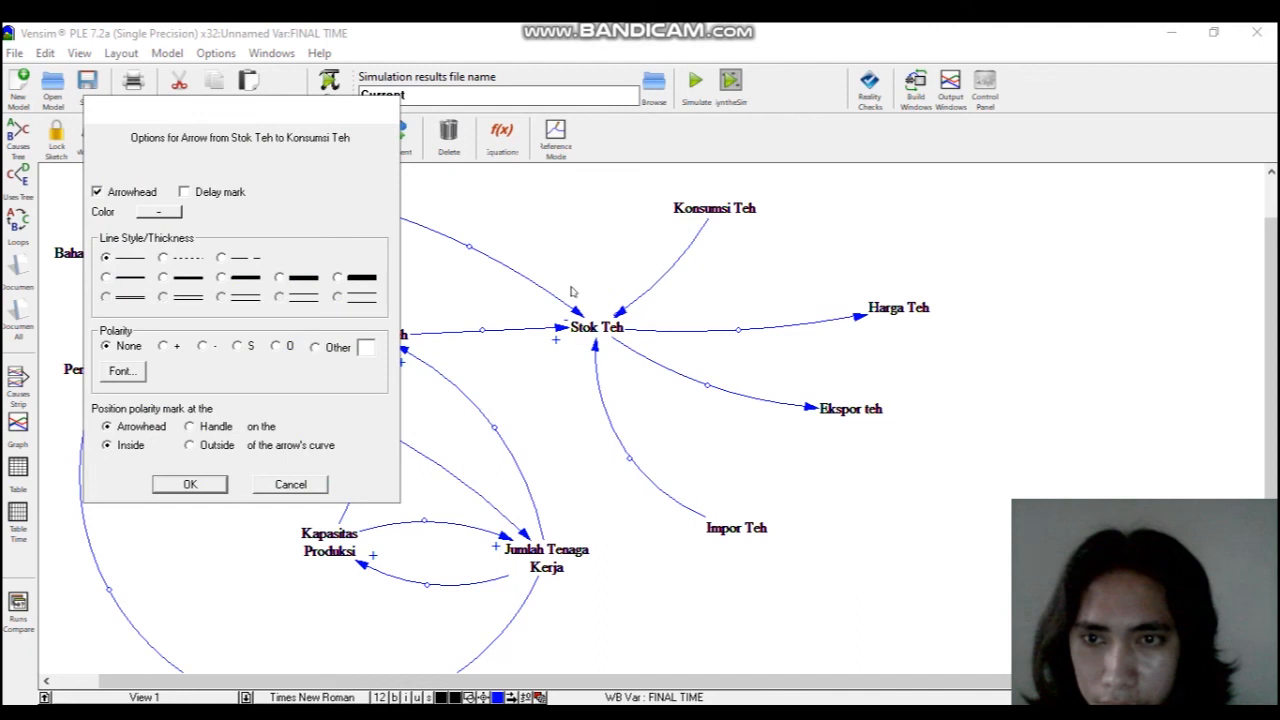
click(296, 487)
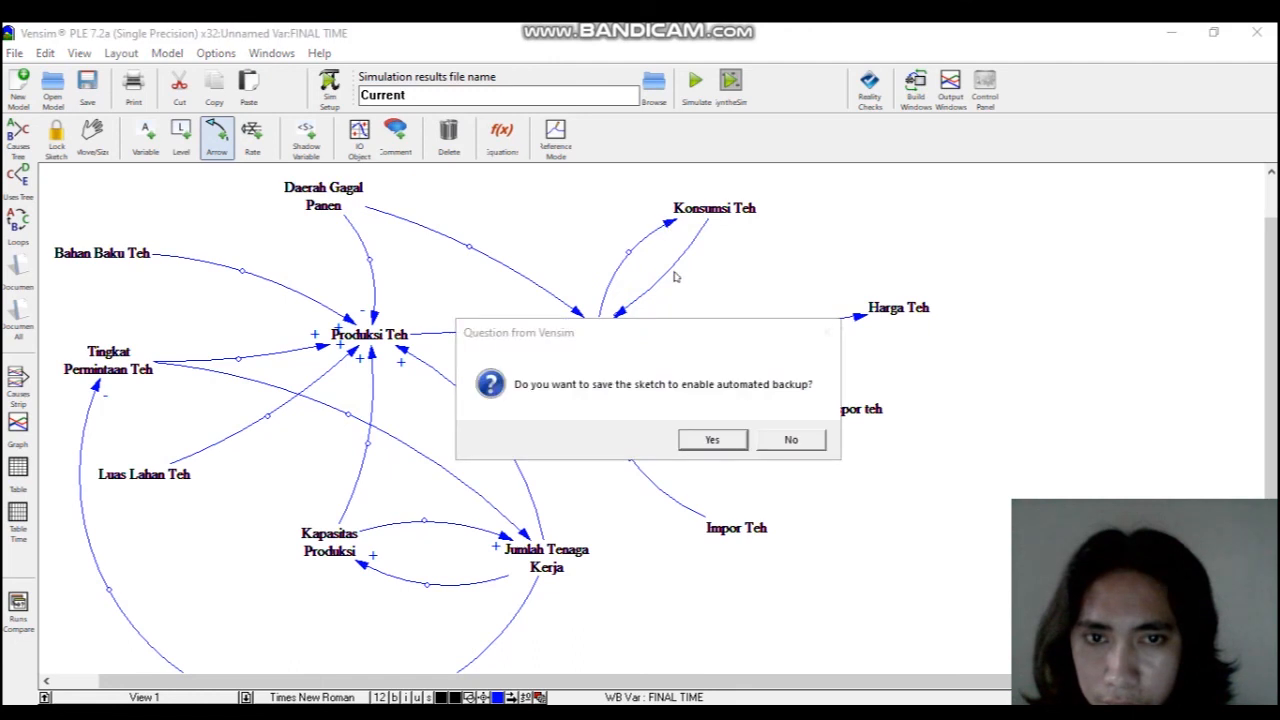
click(793, 439)
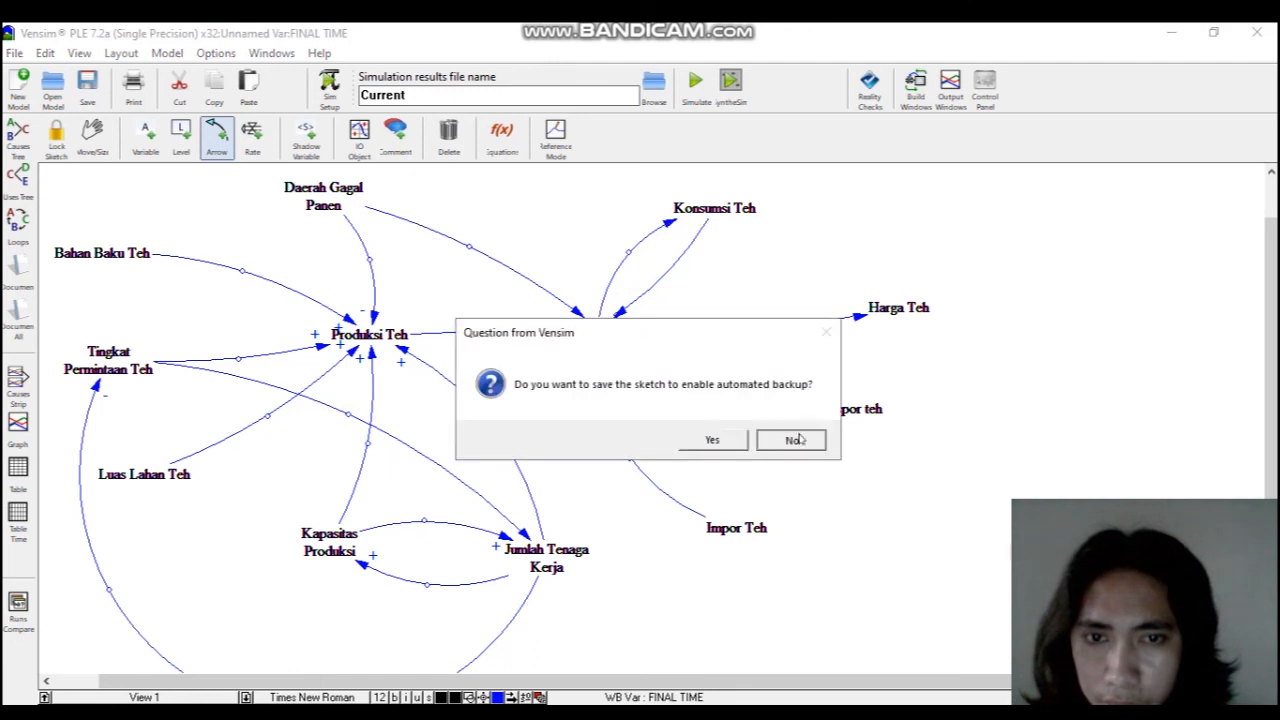
Set the polarity to - on the Stok Teh to Konsumsi Teh arrow and to + on the Konsumsi Teh to Stok Teh arrow.
right_click(673, 226)
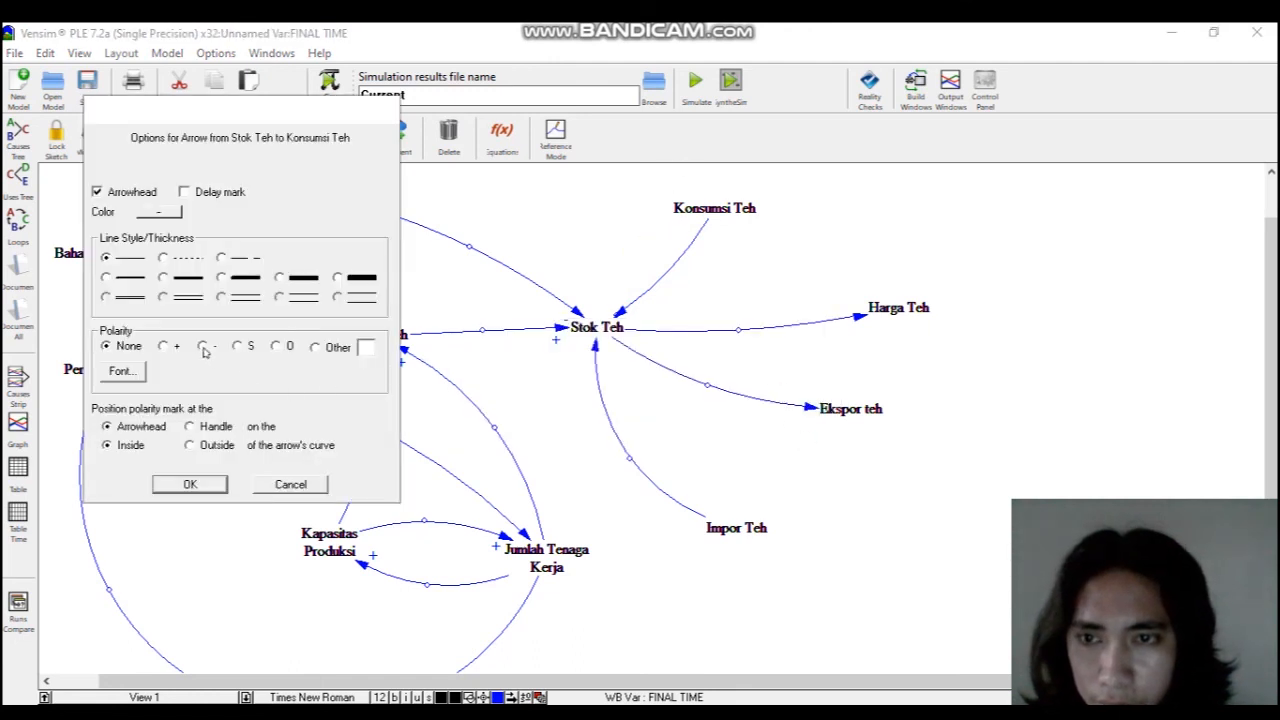
click(206, 482)
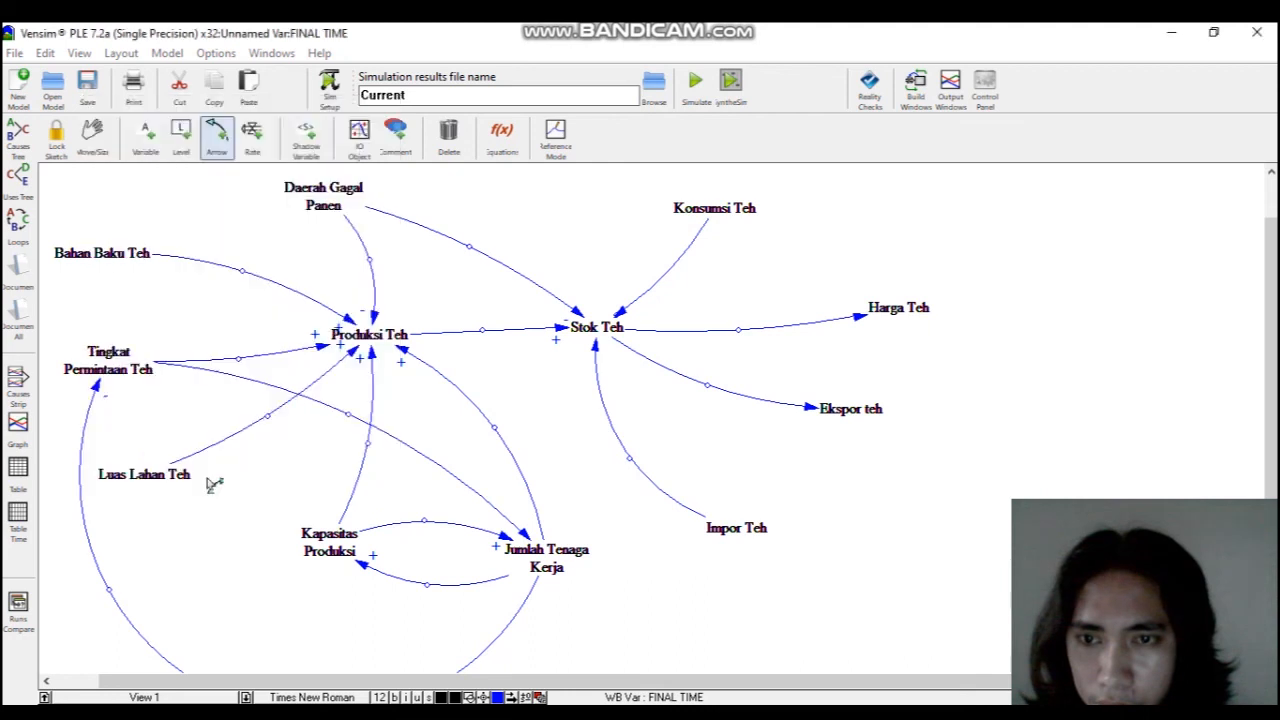
right_click(624, 314)
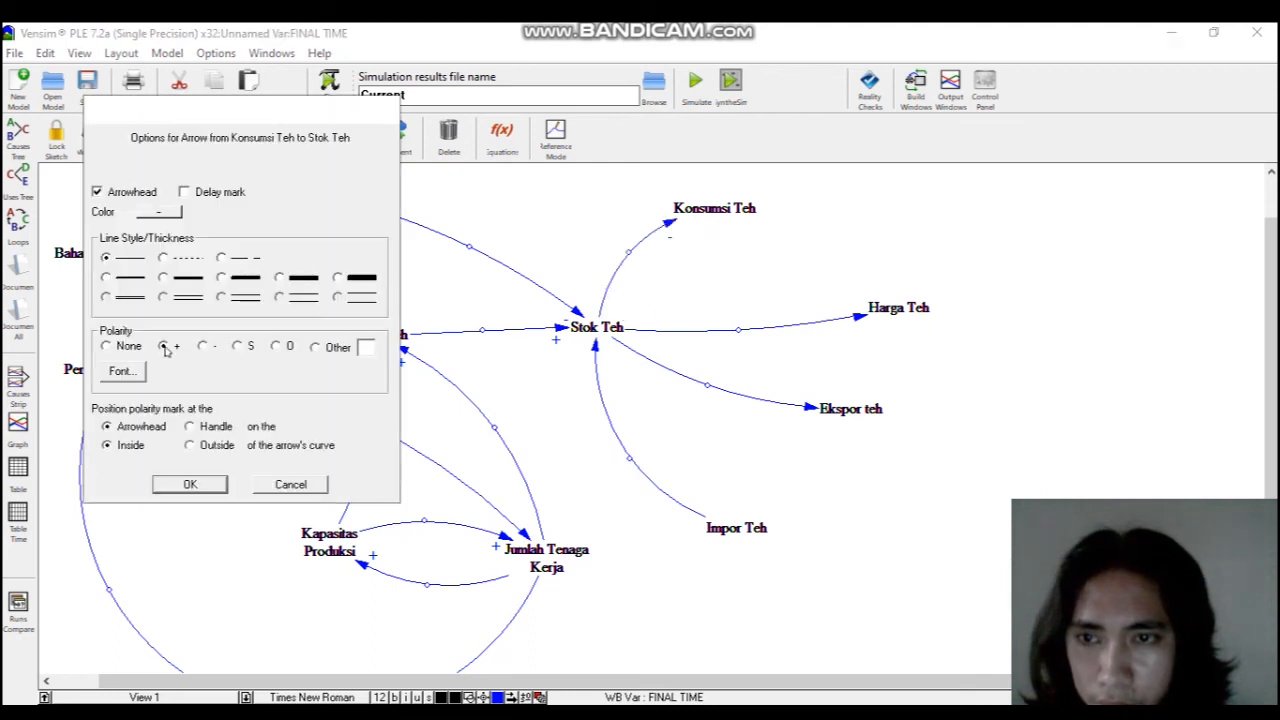
click(190, 484)
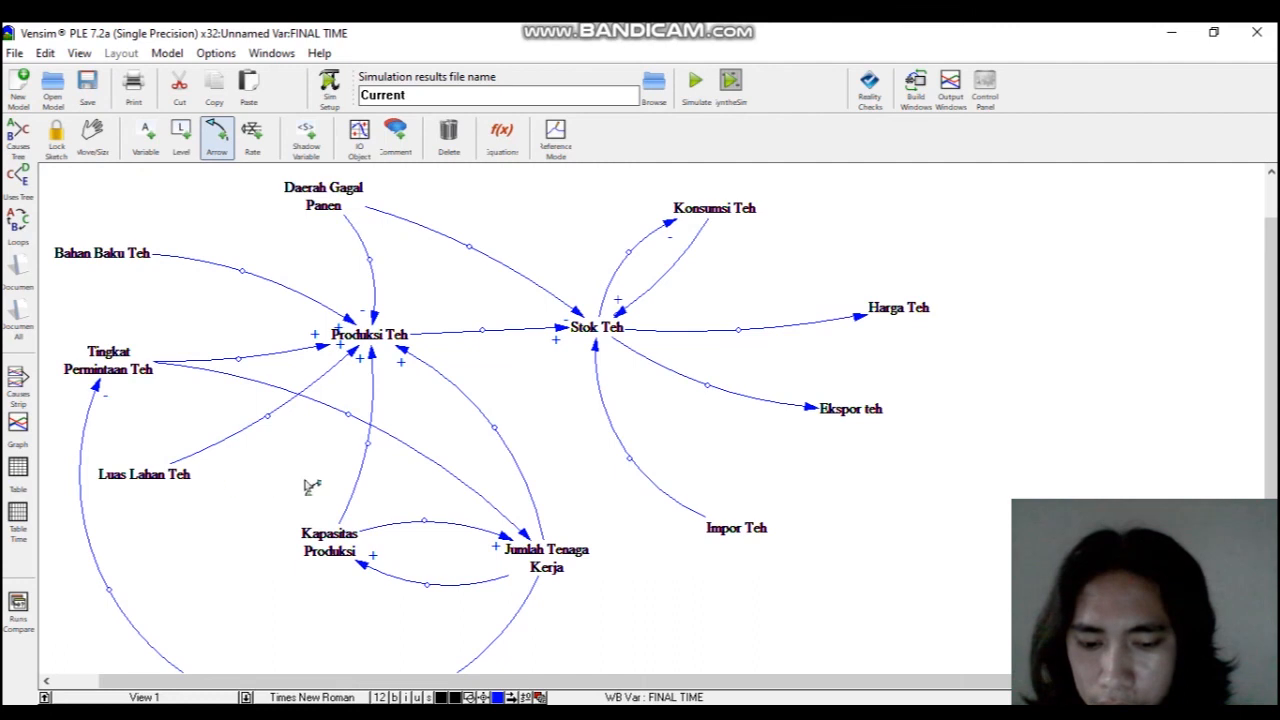
Set the polarity to - on the arrows from Stok Teh to Harga Teh and Ekspor teh, and to + on the one from Impor Teh.
right_click(860, 320)
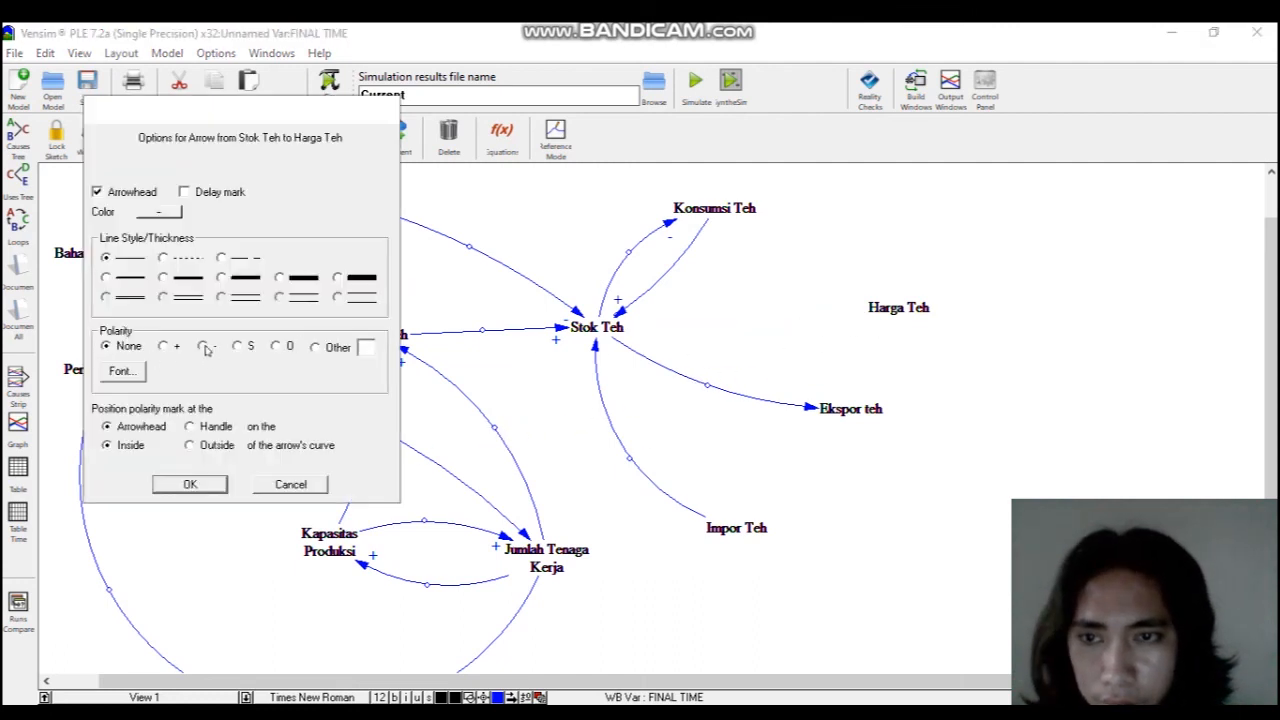
click(190, 484)
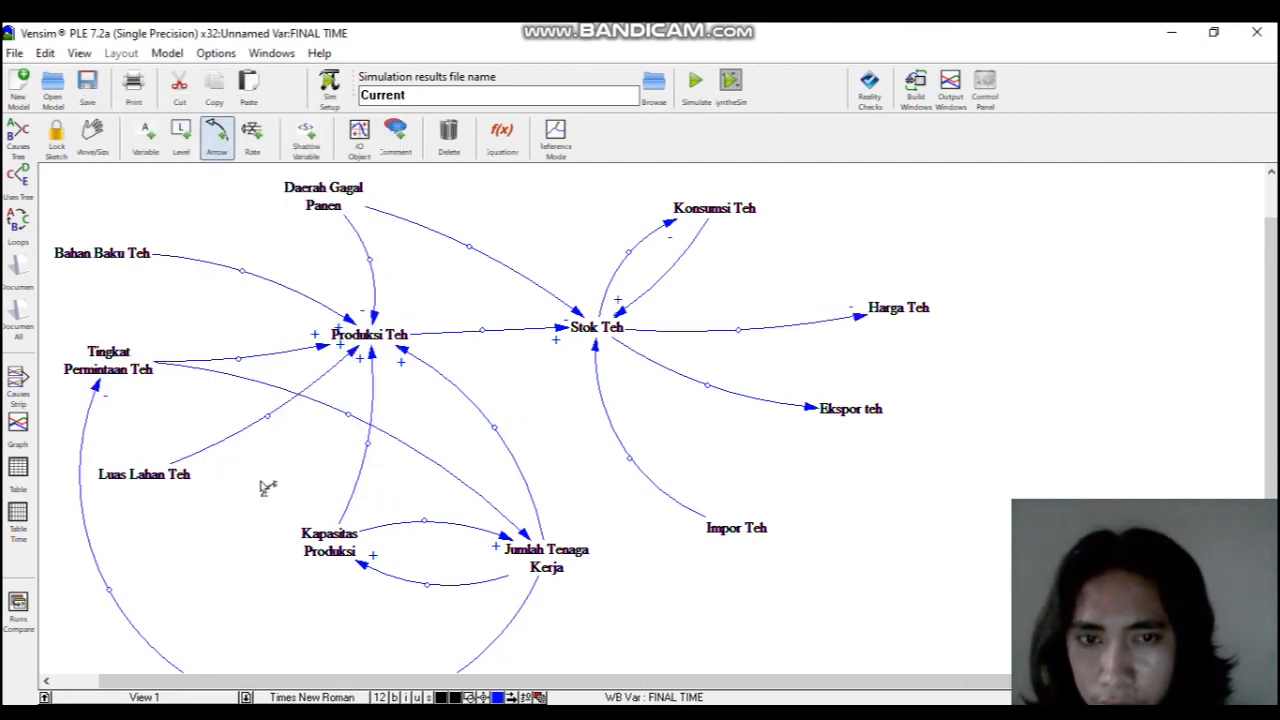
right_click(814, 412)
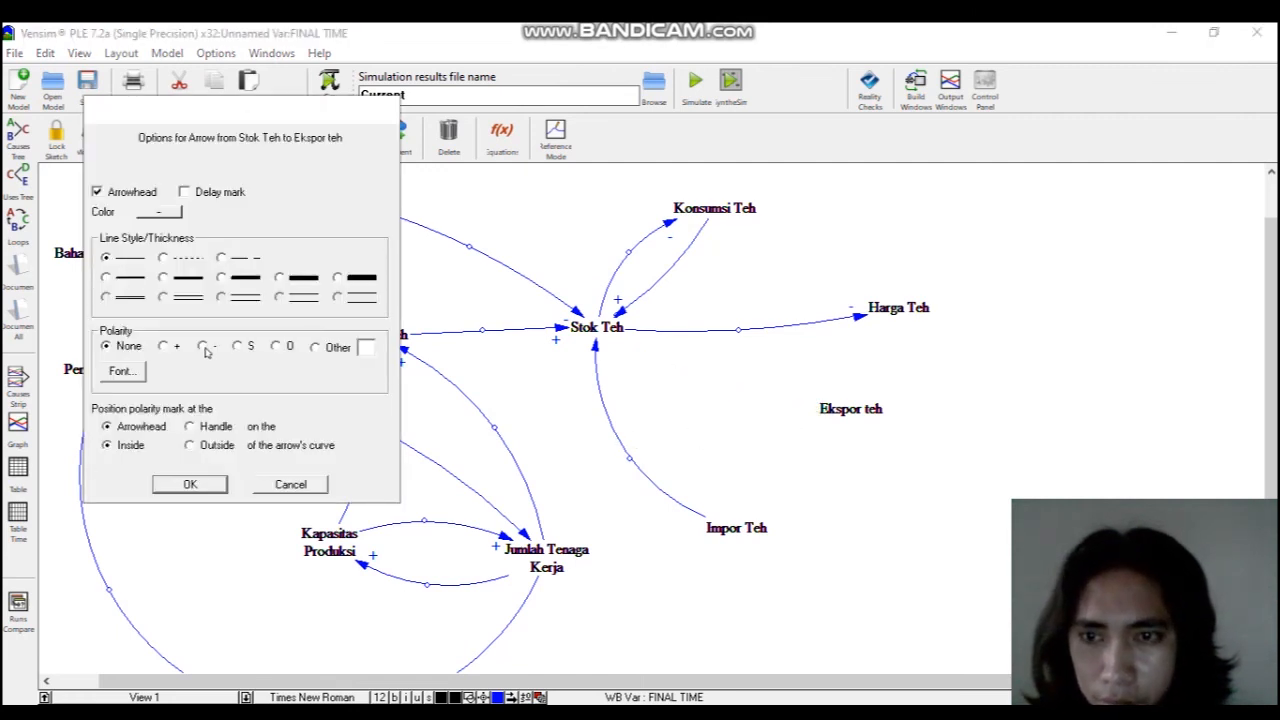
click(190, 484)
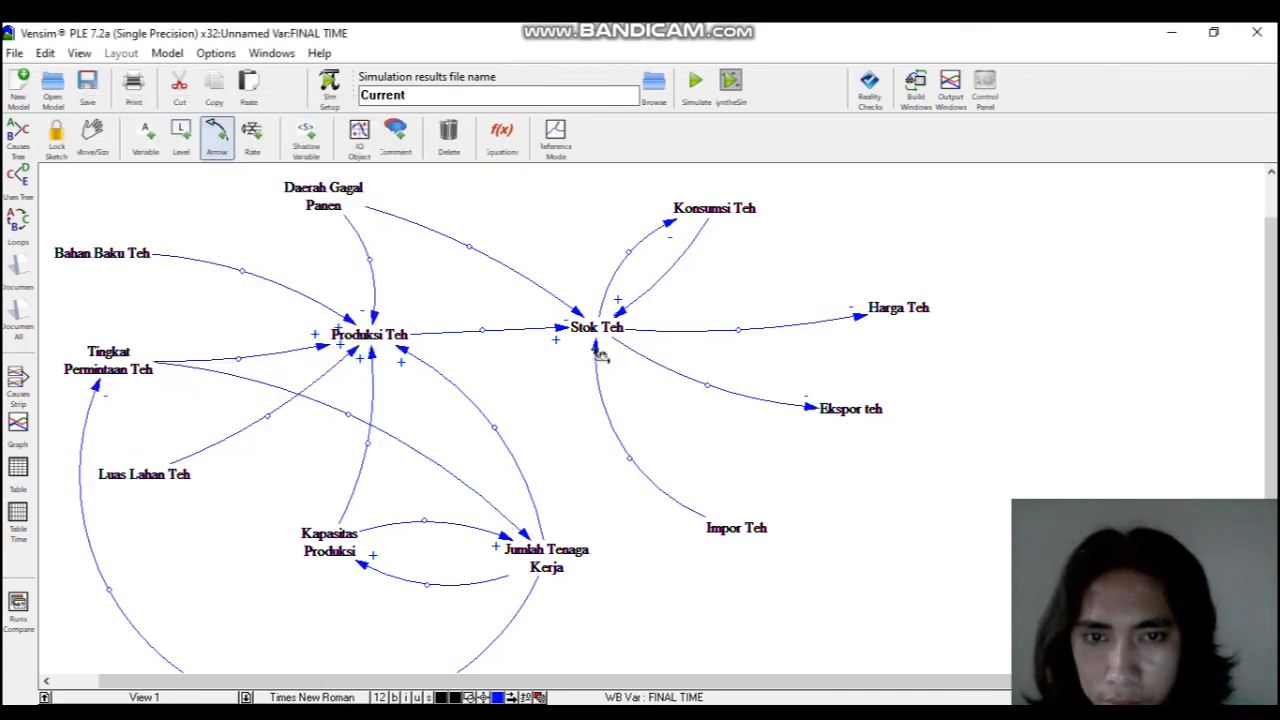
right_click(596, 350)
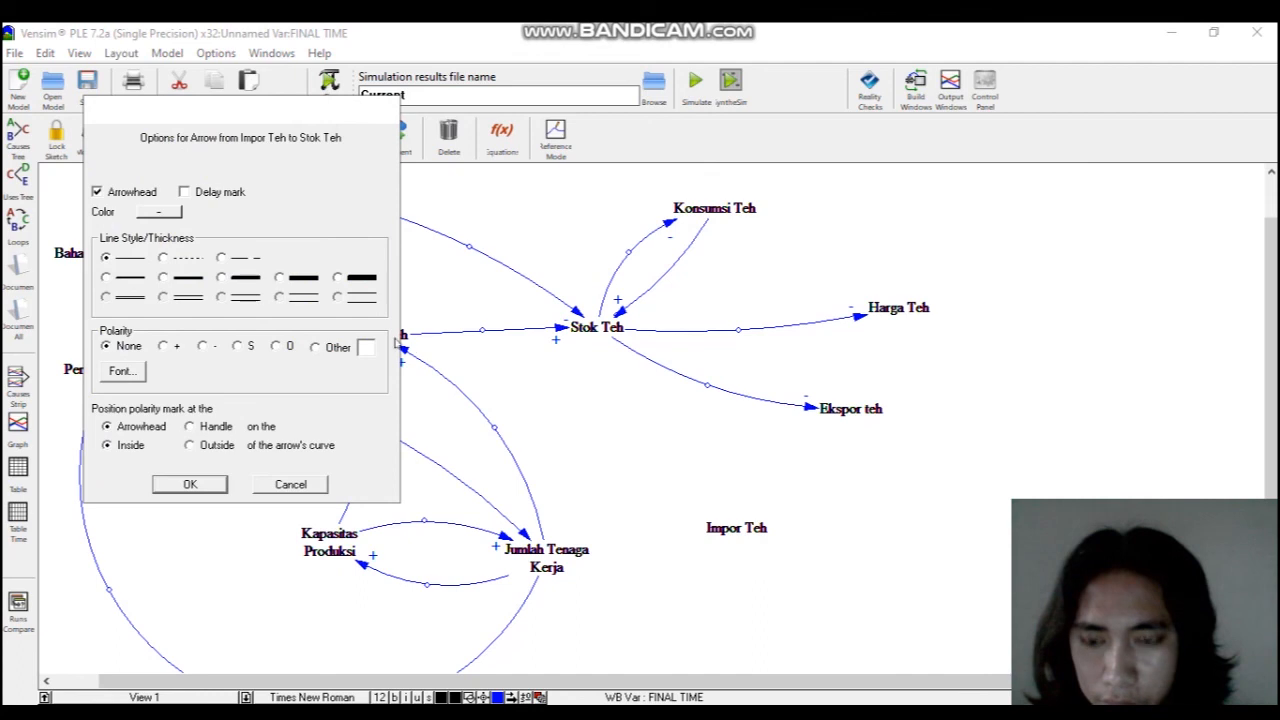
click(189, 483)
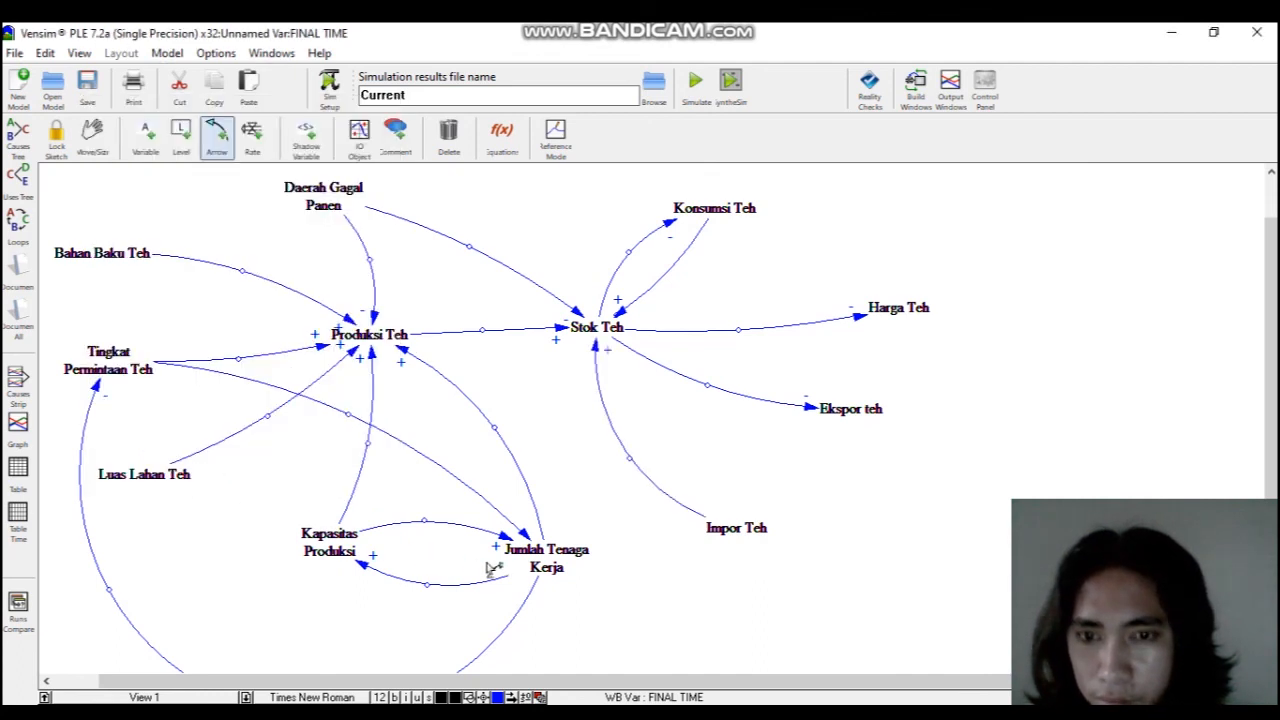